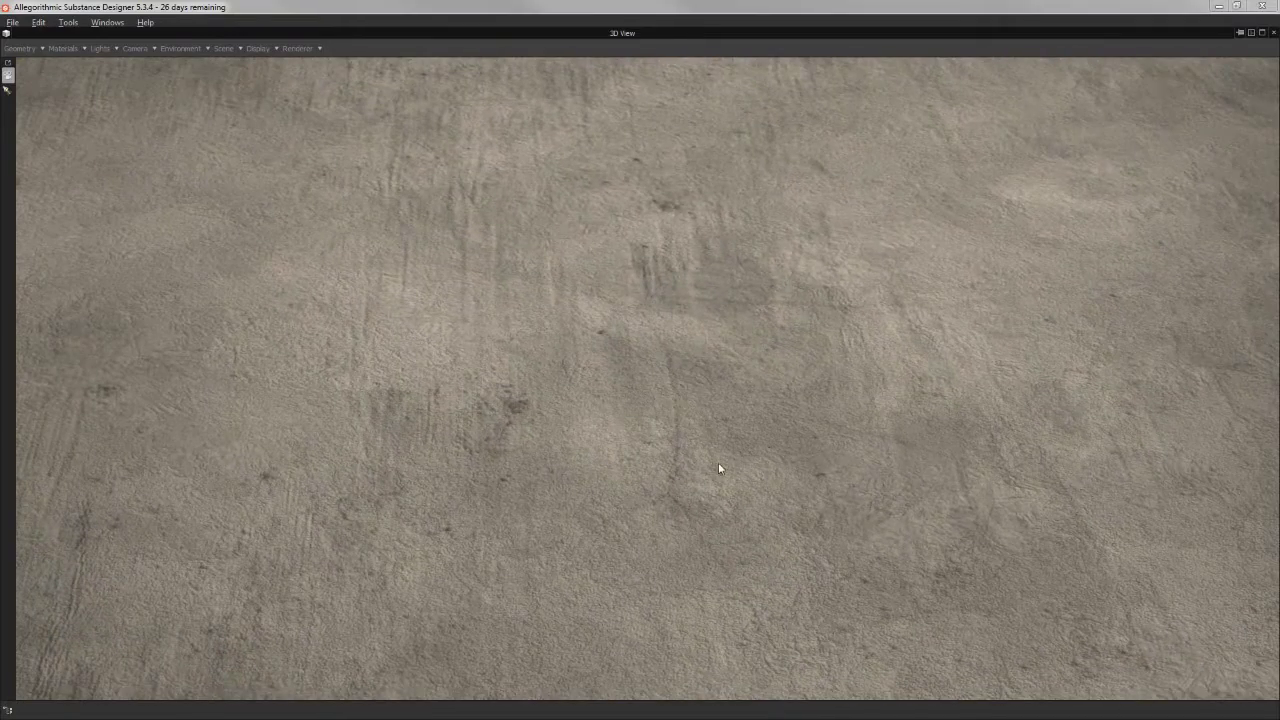
# Orbit the textured wall preview and restore the maximized 3D view to the regular panel layout
pyautogui.moveTo(673, 307); pyautogui.dragTo(617, 27)
pyautogui.doubleClick(621, 33)
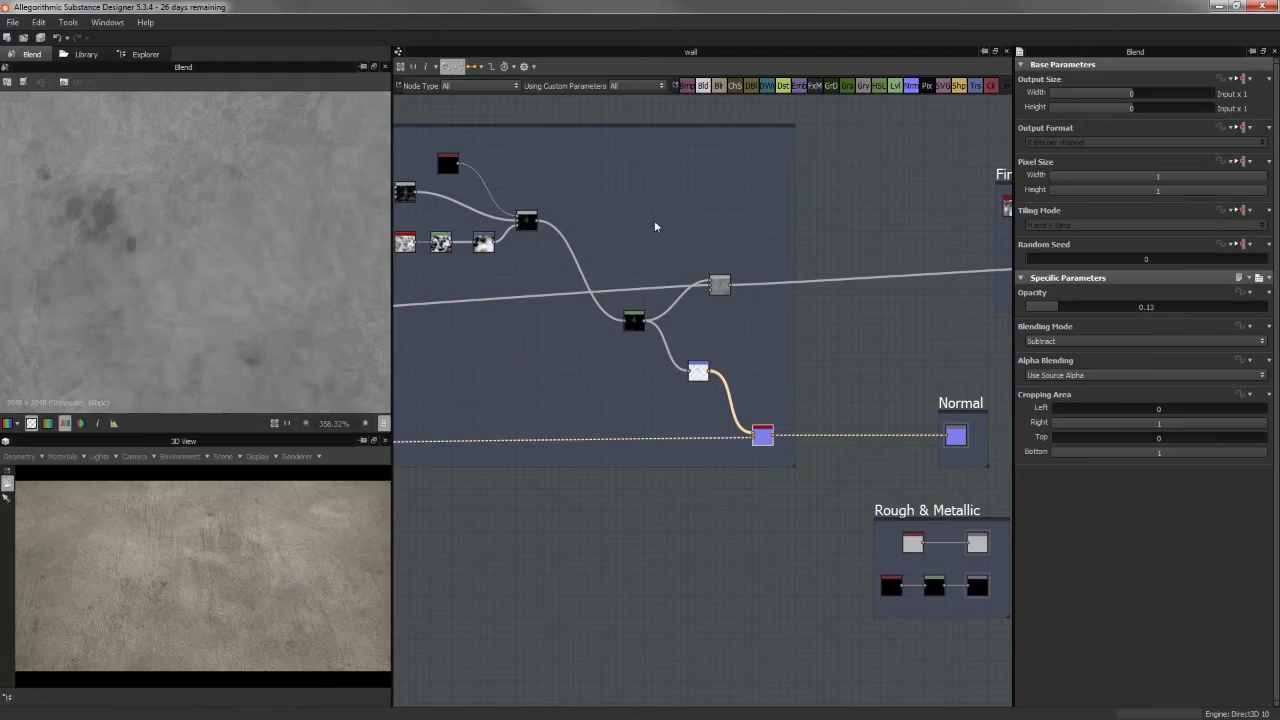
# Try a 0.71 opacity on the 3rd pass Blend node and a stronger Normal node intensity, and undo both changes
pyautogui.click(727, 289)
pyautogui.moveTo(1072, 313); pyautogui.dragTo(1140, 330)
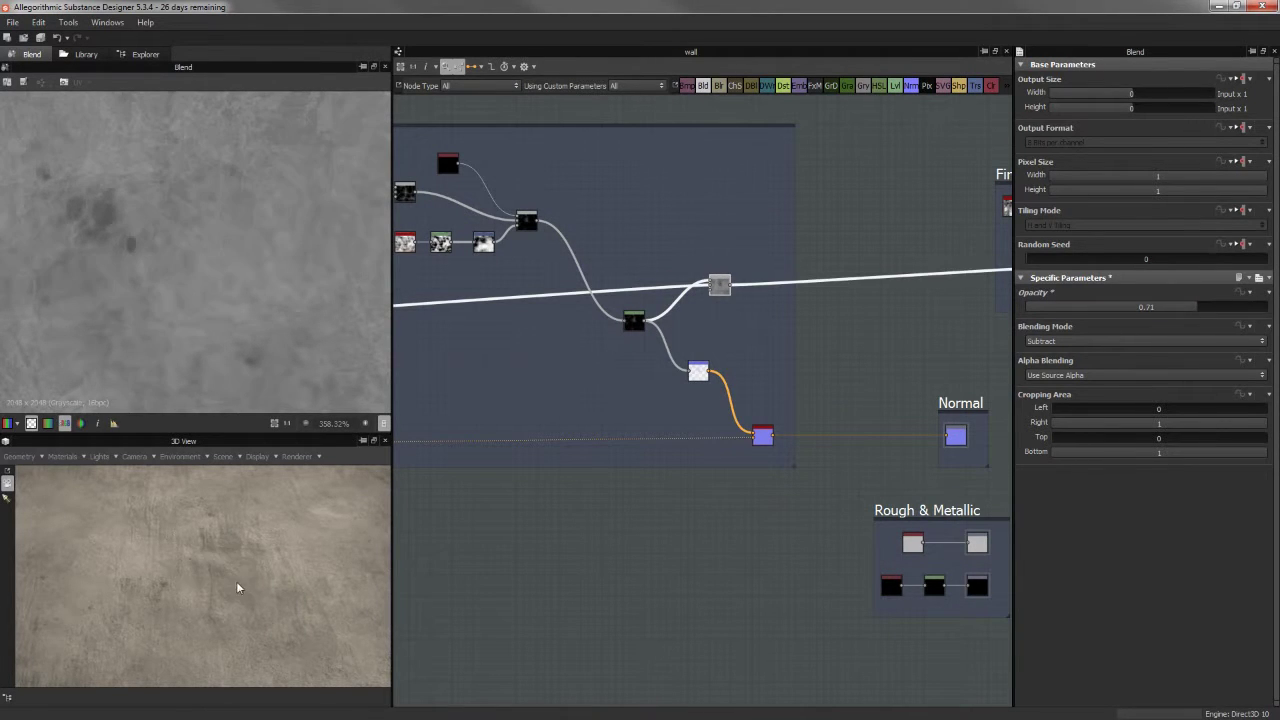
pyautogui.click(698, 371)
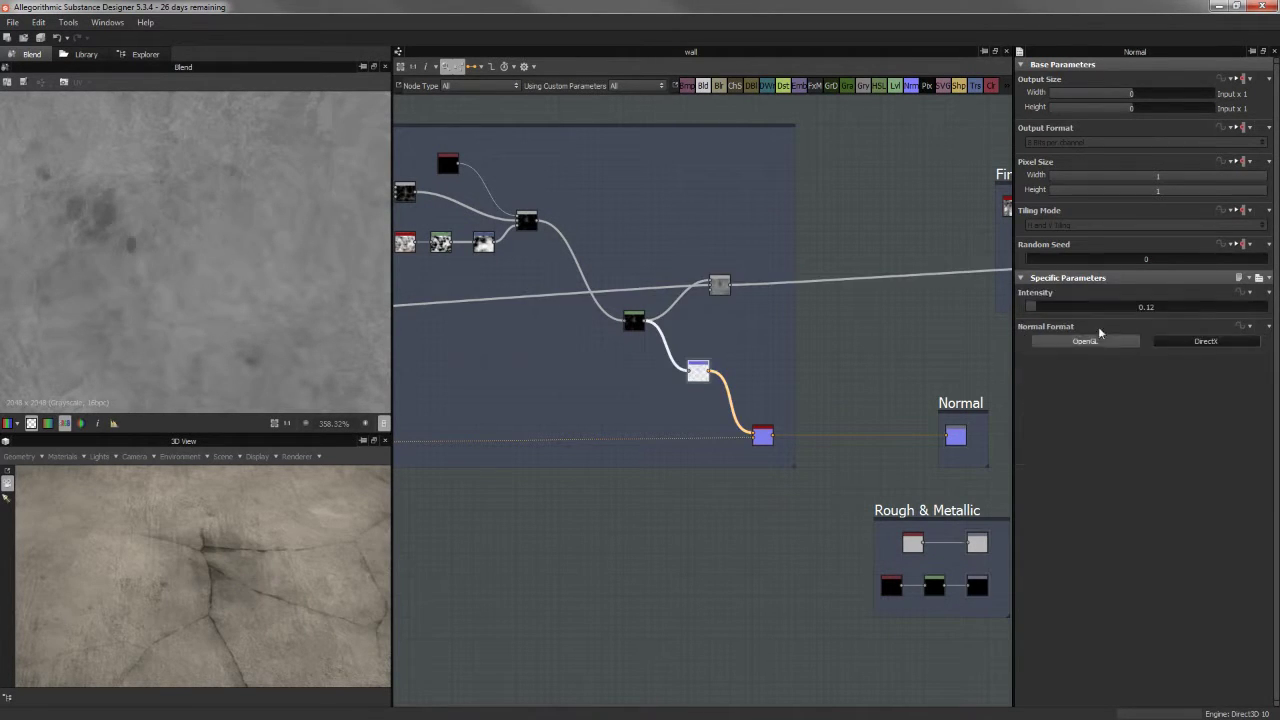
pyautogui.moveTo(1057, 313); pyautogui.dragTo(1208, 308)
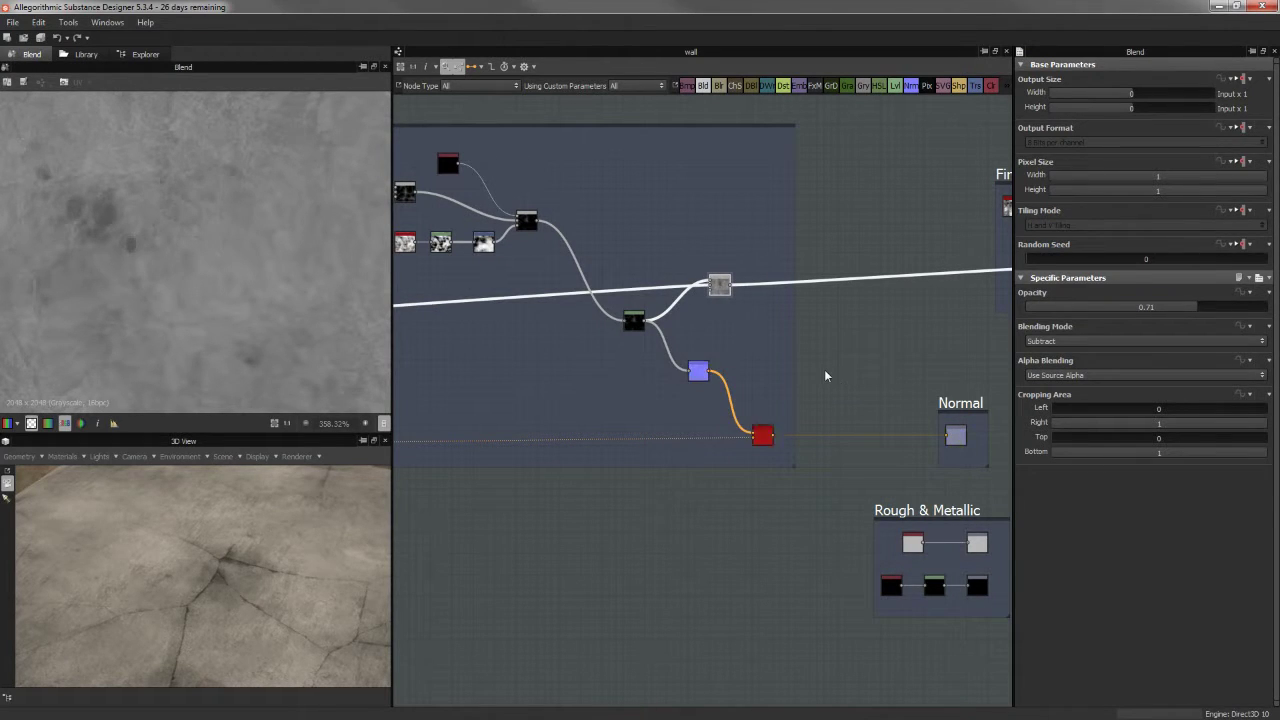
pyautogui.hotkey('ctrl', 'z')
pyautogui.click(556, 552)
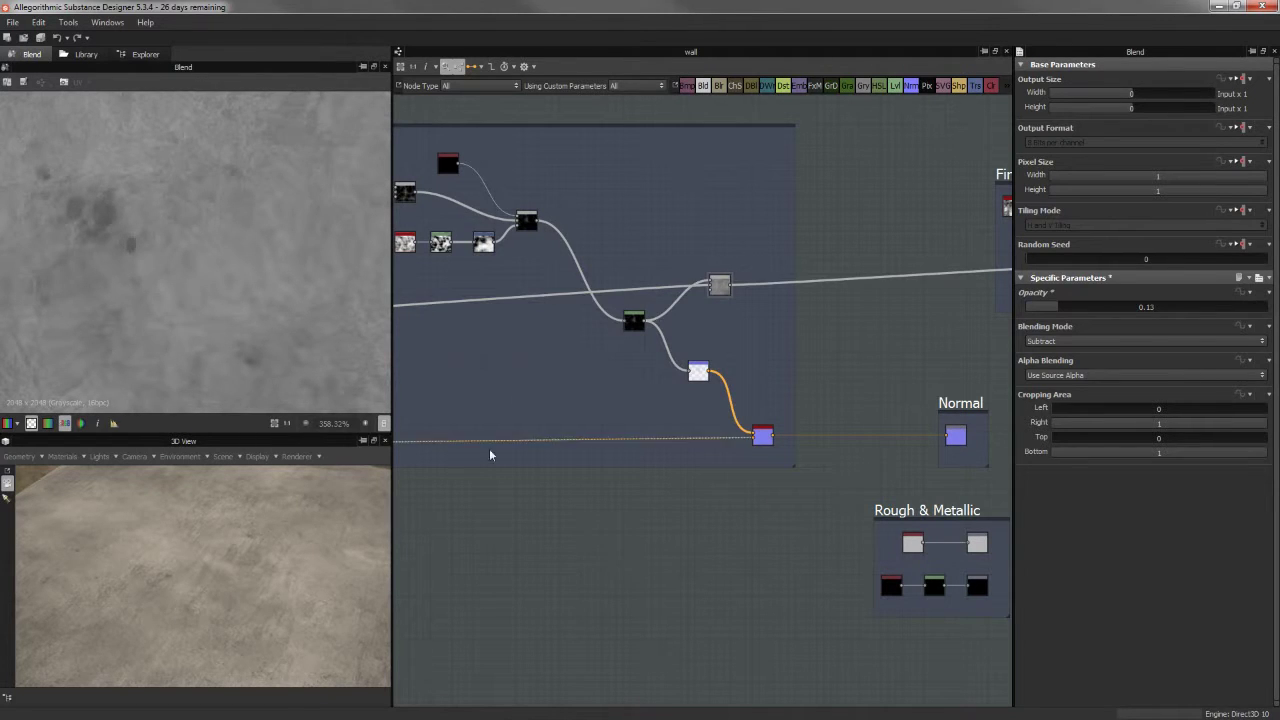
# Fit the whole wall graph in view and widen the graph area
pyautogui.press('f')
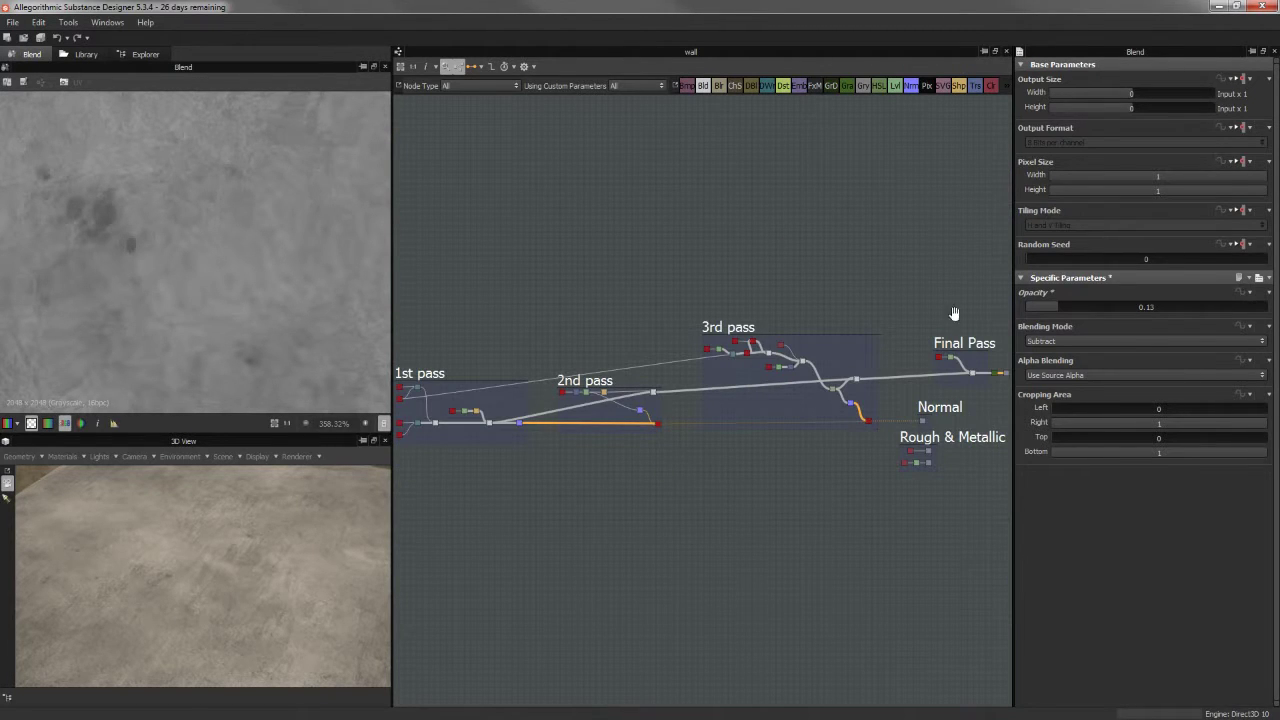
pyautogui.moveTo(393, 366); pyautogui.dragTo(260, 360)
pyautogui.moveTo(687, 250); pyautogui.dragTo(730, 243, button='middle')
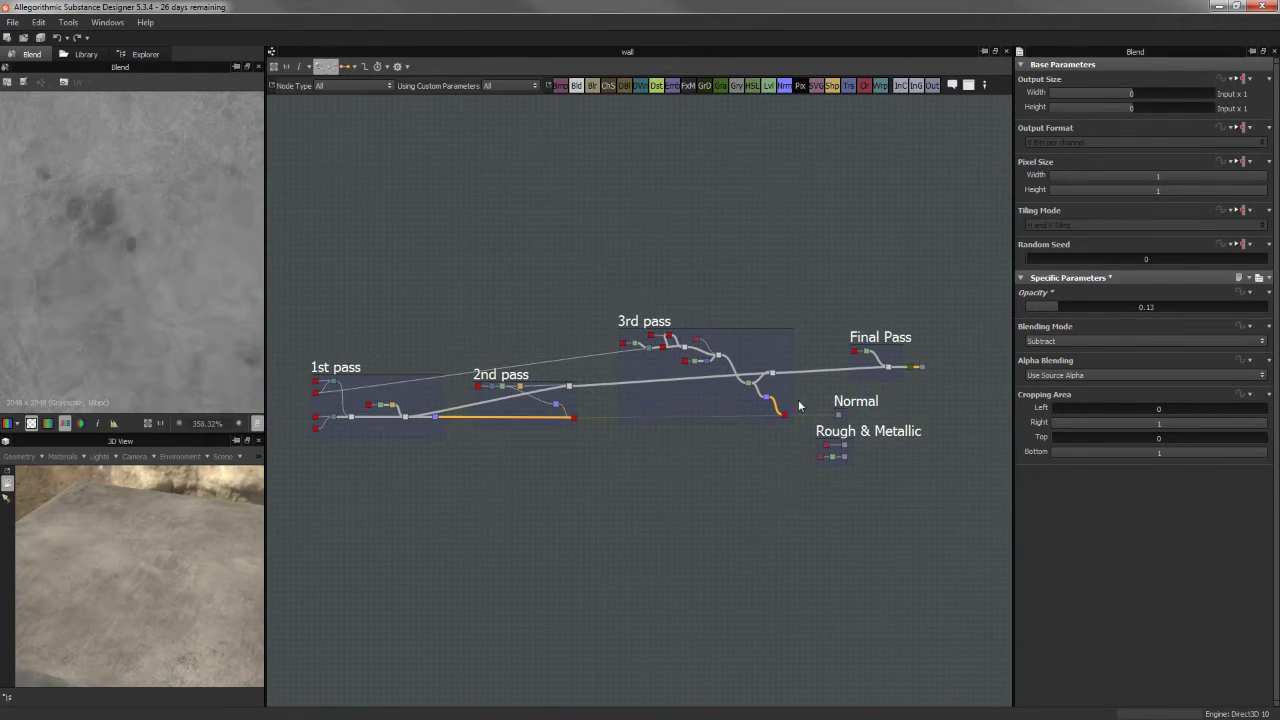
# Examine the node chain inside the 1st pass frame of the wall graph
pyautogui.scroll(3, 713, 345)
pyautogui.scroll(-2, 766, 257)
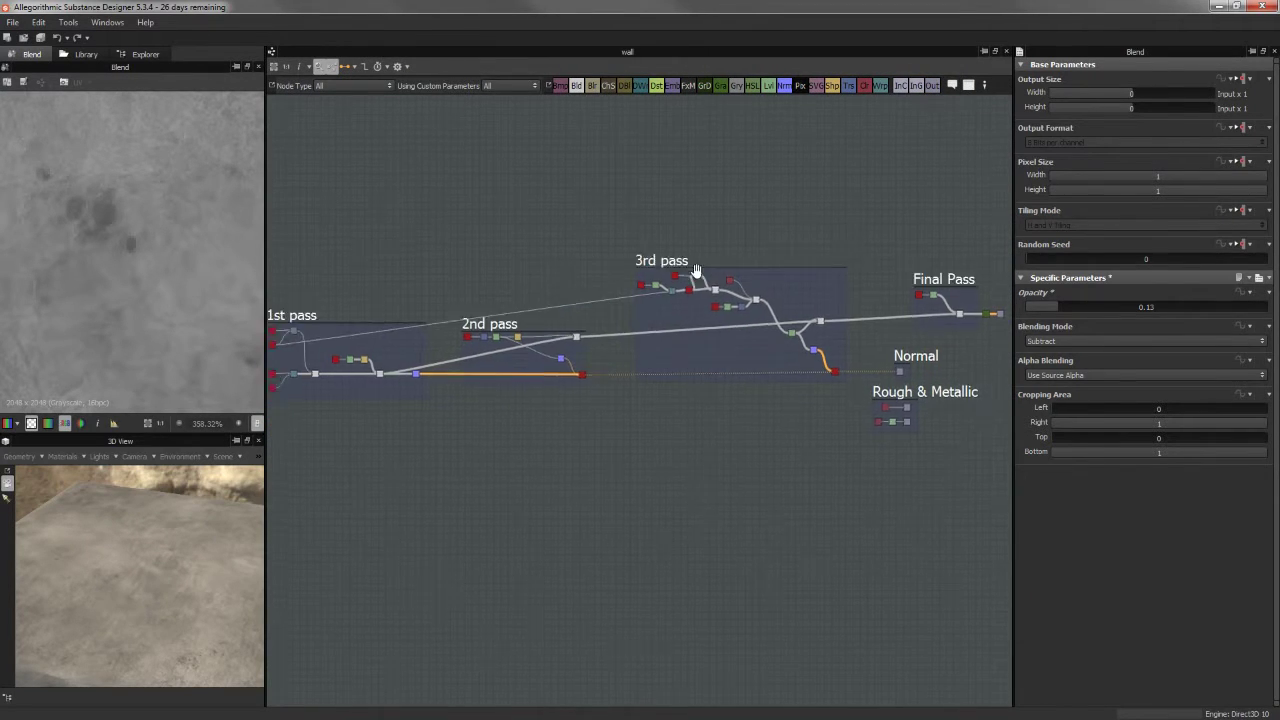
pyautogui.scroll(3, 560, 318)
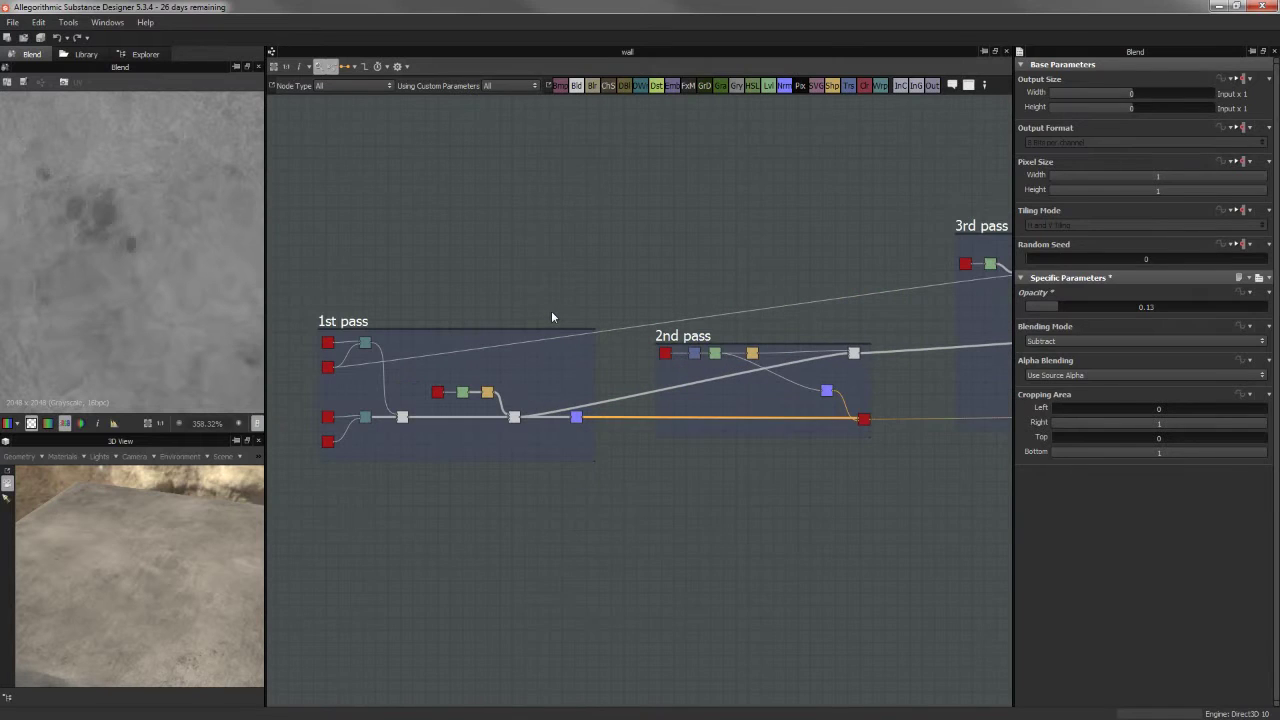
pyautogui.scroll(3, 488, 300)
pyautogui.moveTo(488, 303); pyautogui.dragTo(571, 231, button='middle')
pyautogui.scroll(3, 600, 282)
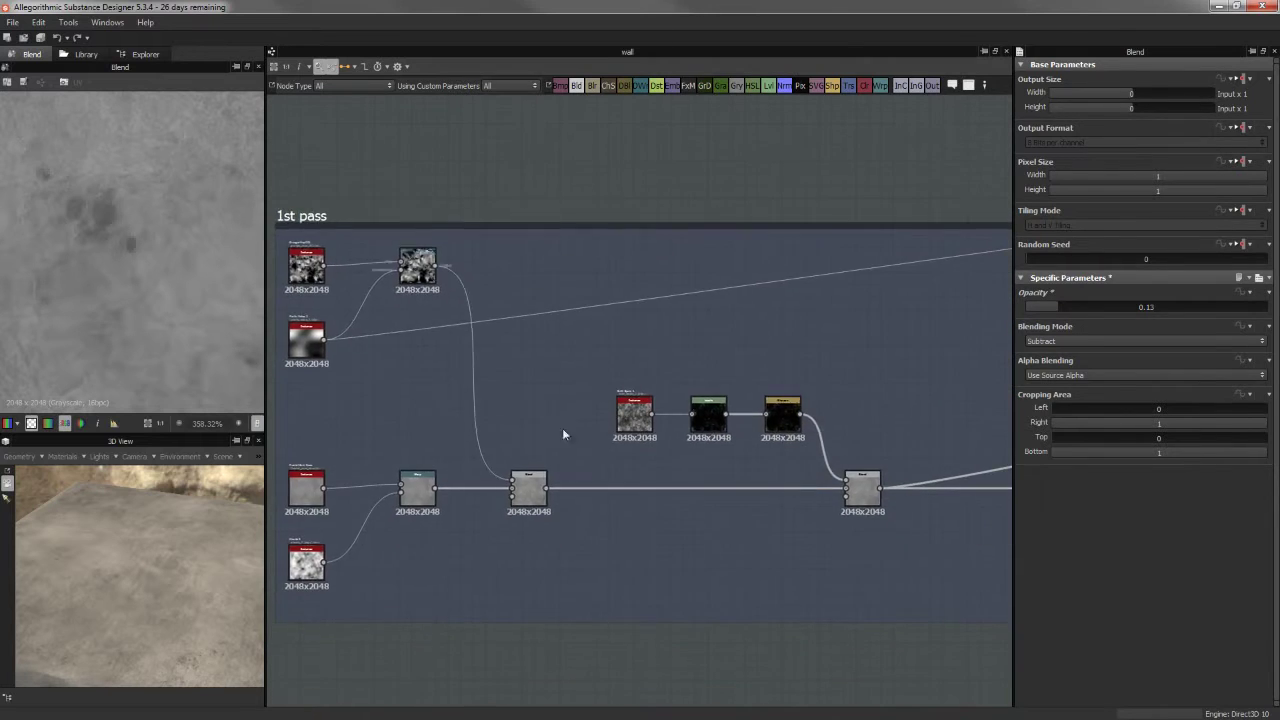
pyautogui.scroll(-1, 386, 291)
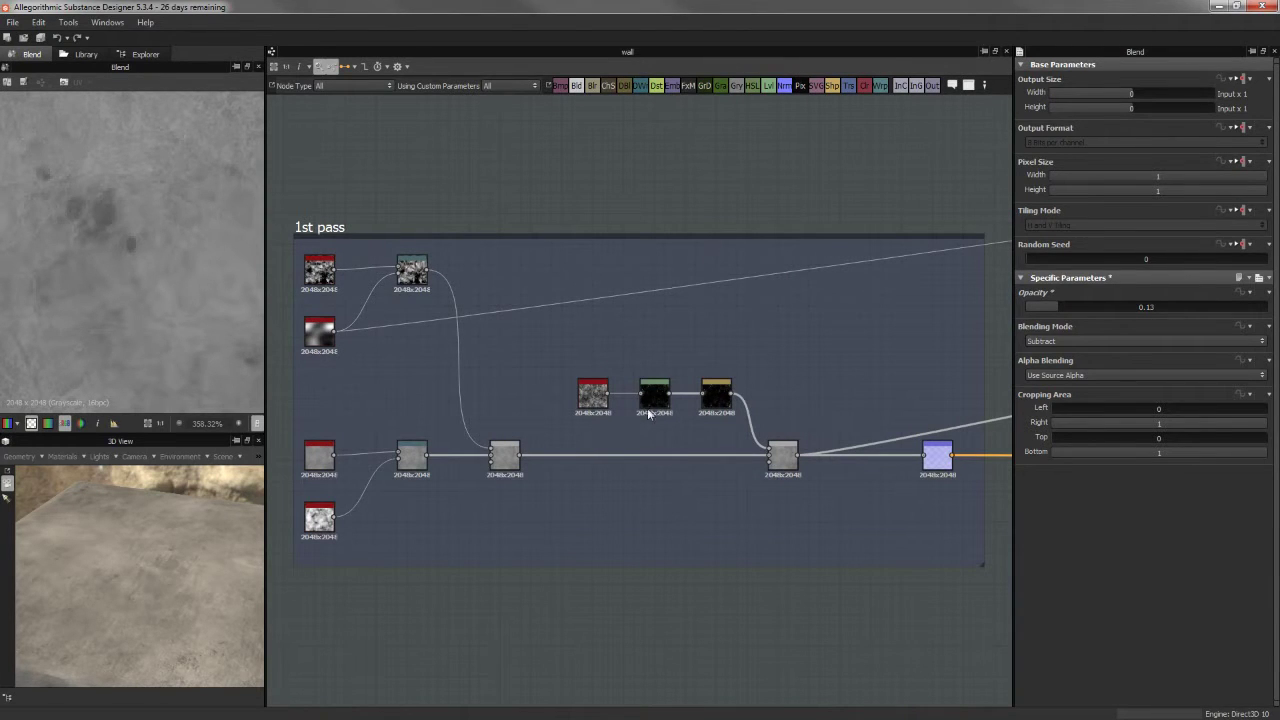
pyautogui.scroll(-5, 670, 368)
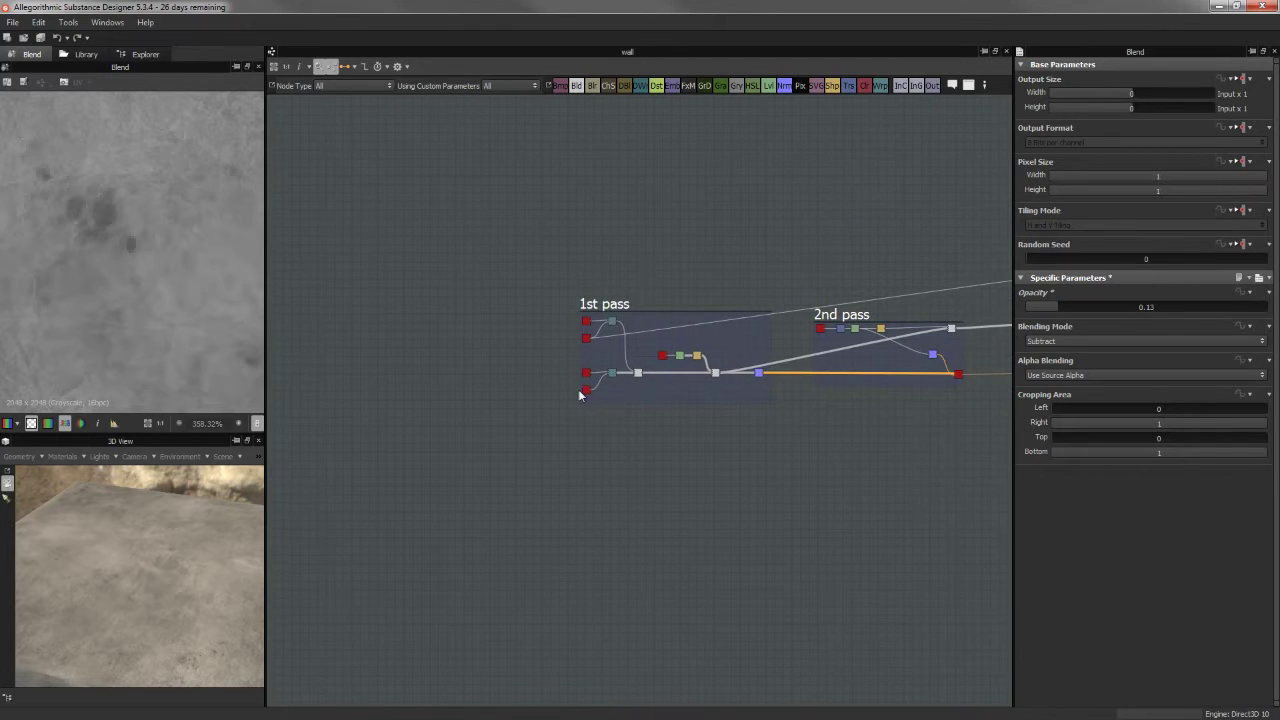
# Examine how the 1st, 2nd and 3rd pass frames connect through to the Final Pass and Normal outputs
pyautogui.moveTo(625, 257); pyautogui.dragTo(521, 229, button='middle')
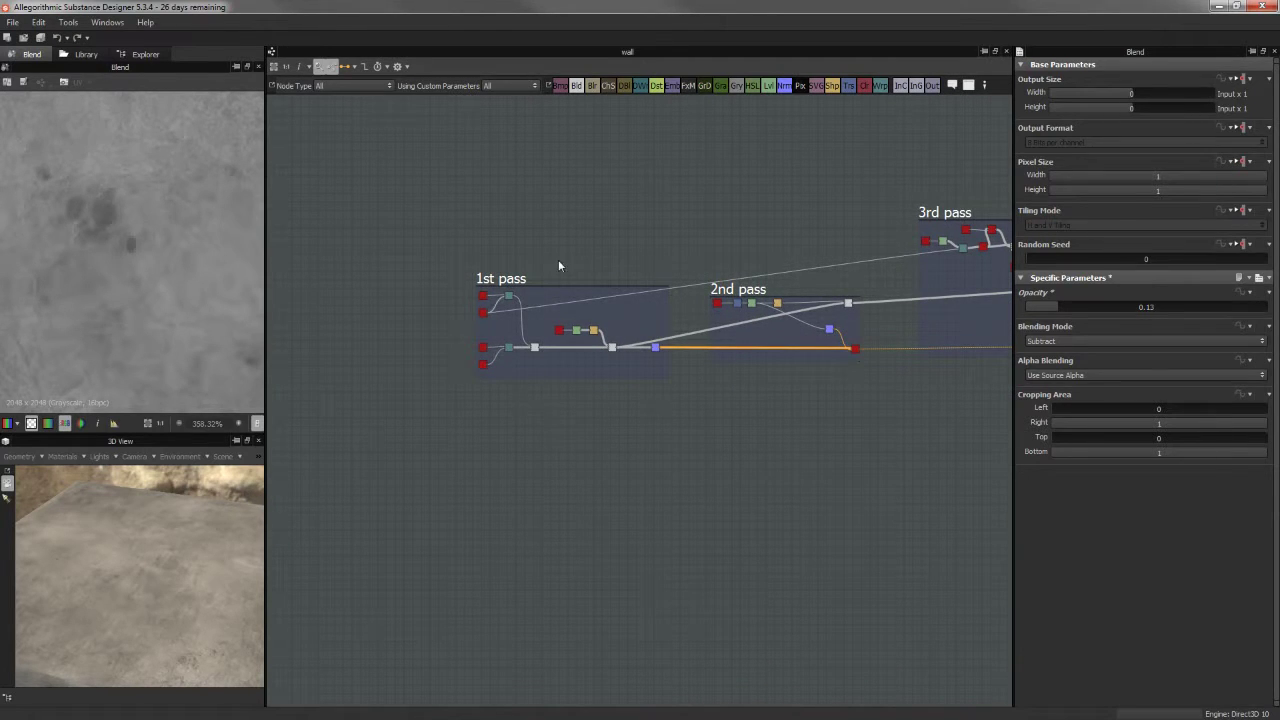
pyautogui.moveTo(662, 318); pyautogui.dragTo(613, 345, button='middle')
pyautogui.moveTo(525, 329); pyautogui.dragTo(498, 312, button='middle')
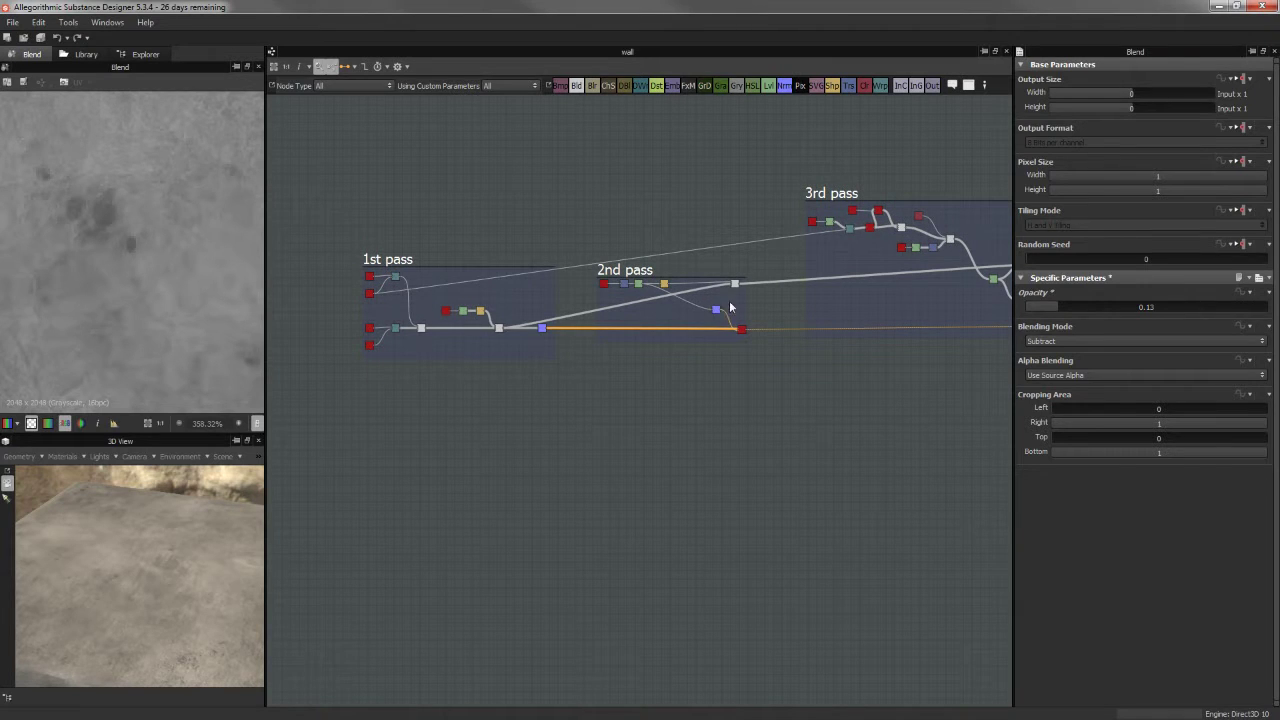
pyautogui.moveTo(766, 263); pyautogui.dragTo(662, 276, button='middle')
pyautogui.moveTo(712, 322); pyautogui.dragTo(783, 320, button='middle')
pyautogui.scroll(2, 628, 343)
pyautogui.moveTo(559, 351); pyautogui.dragTo(671, 368, button='middle')
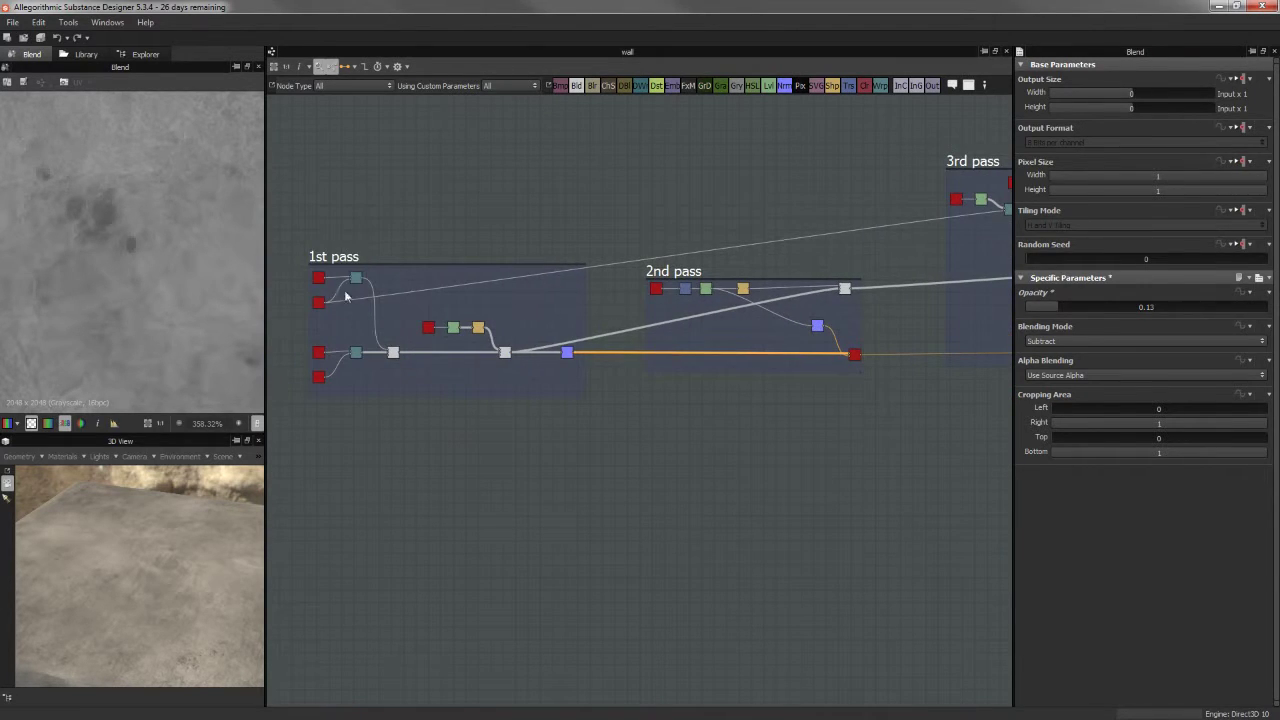
pyautogui.scroll(2, 514, 337)
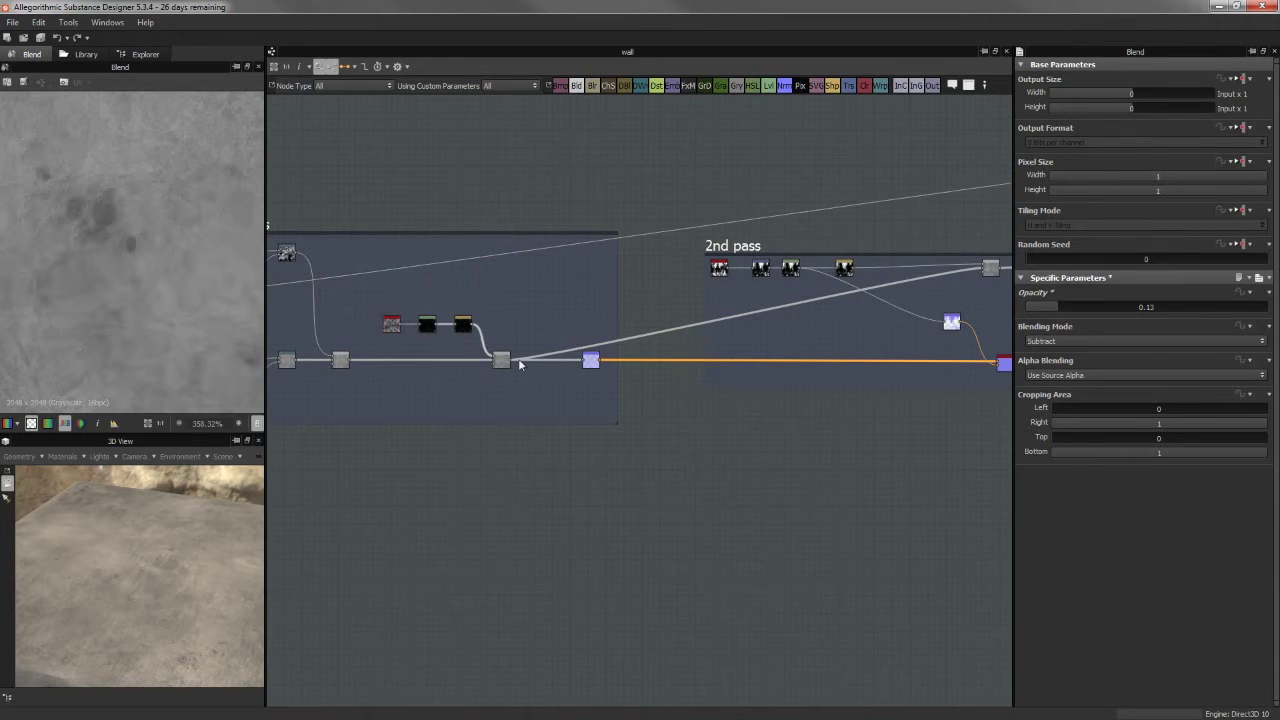
pyautogui.moveTo(795, 315); pyautogui.dragTo(648, 326, button='middle')
pyautogui.scroll(-2, 662, 310)
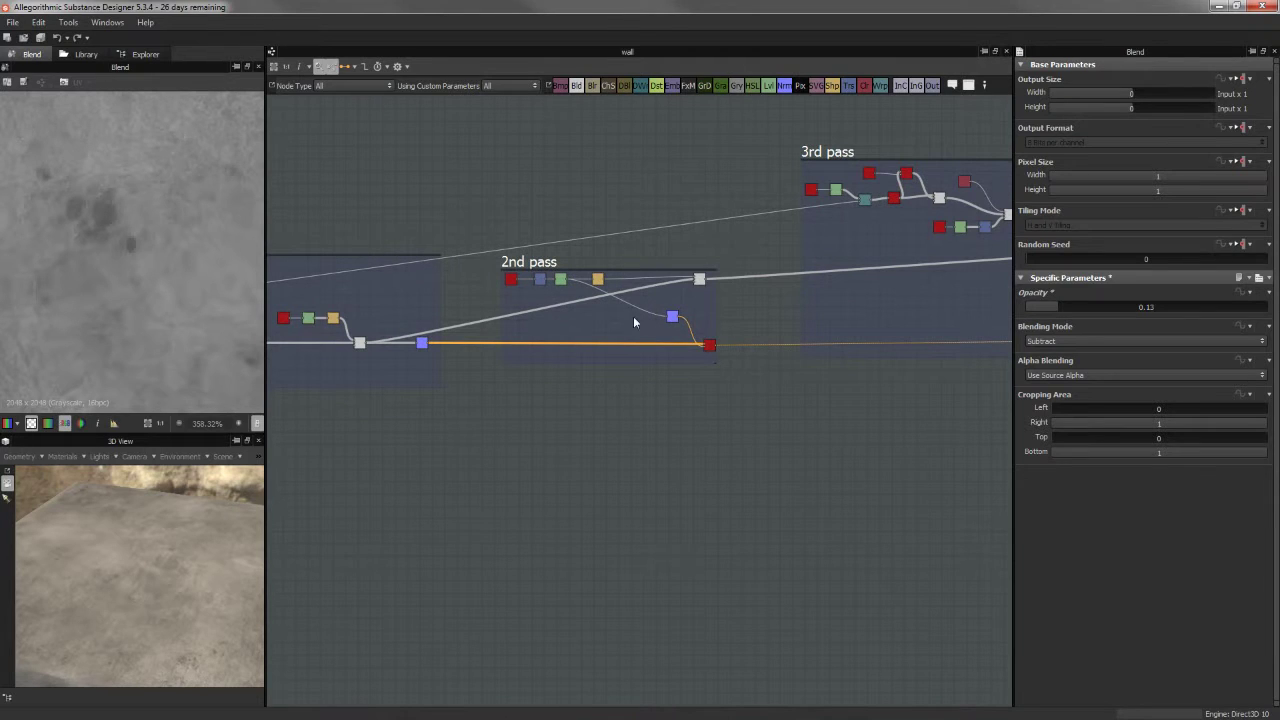
pyautogui.moveTo(602, 266); pyautogui.dragTo(588, 288, button='middle')
pyautogui.moveTo(736, 229); pyautogui.dragTo(517, 243, button='middle')
pyautogui.moveTo(806, 255); pyautogui.dragTo(661, 233, button='middle')
pyautogui.moveTo(781, 225); pyautogui.dragTo(642, 241, button='middle')
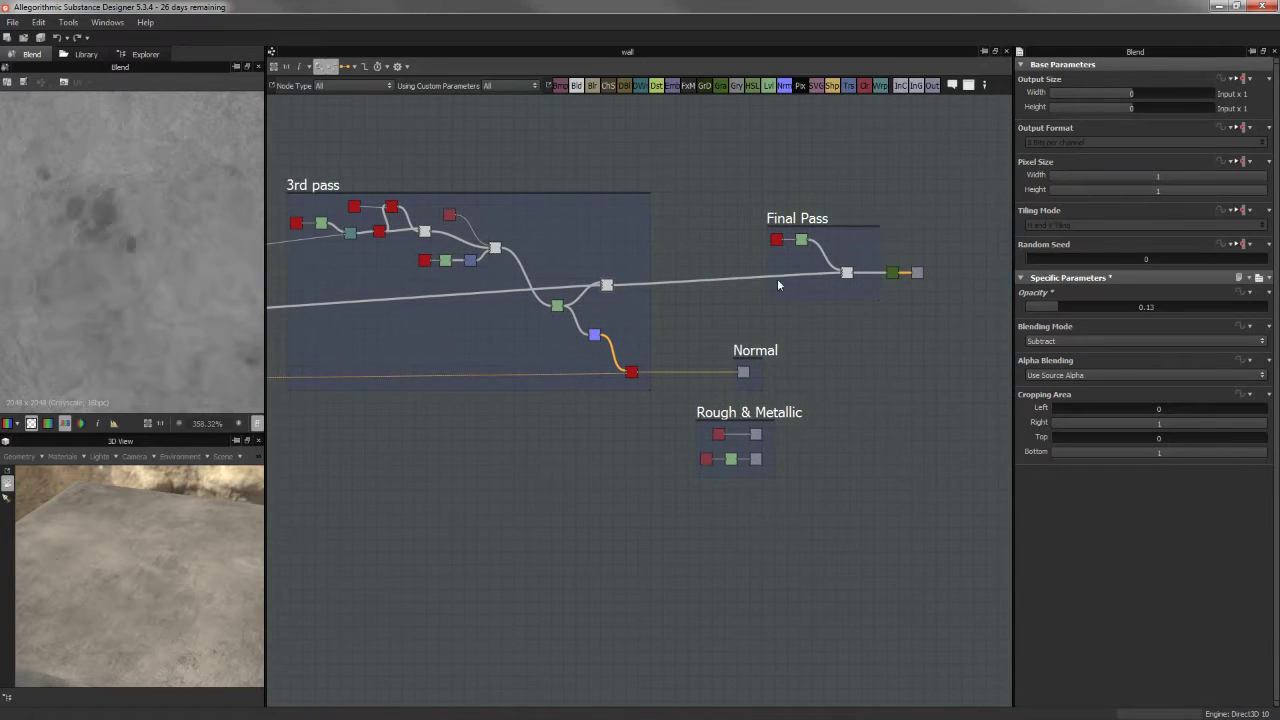
# Inspect the Rough & Metallic frame, checking both Uniform Color nodes and the Roughness output
pyautogui.scroll(2, 808, 210)
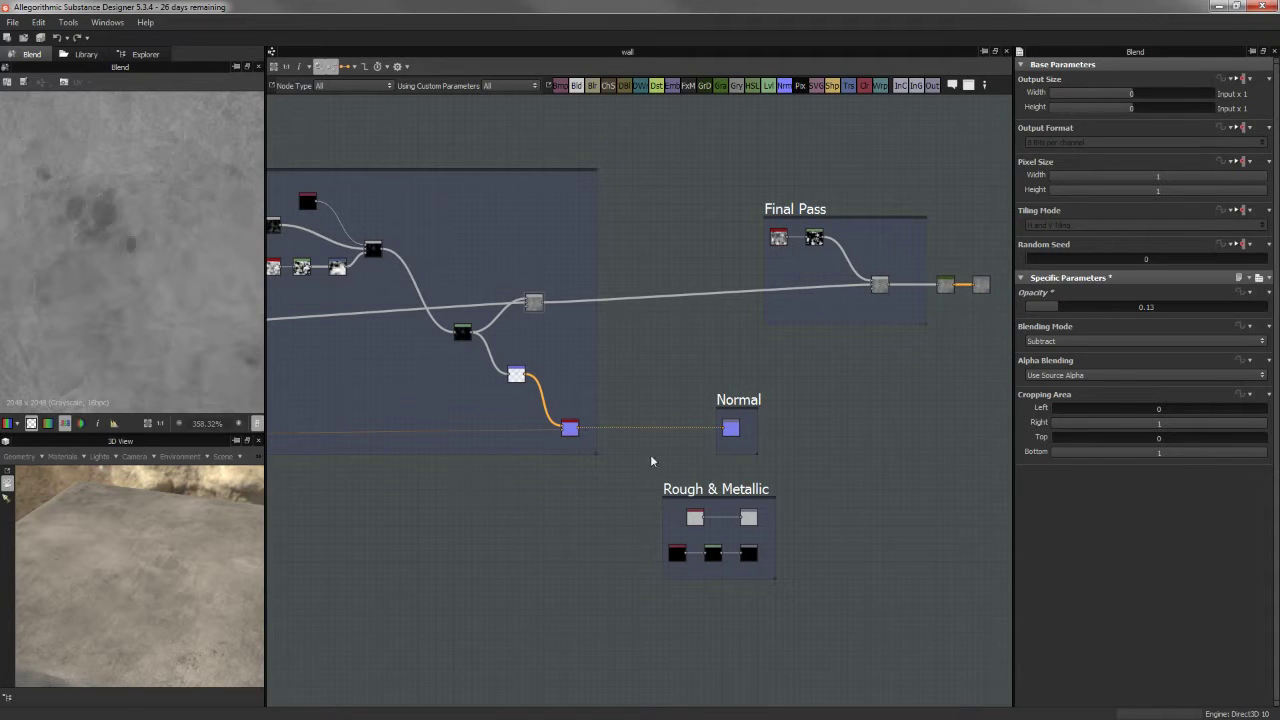
pyautogui.moveTo(587, 478); pyautogui.dragTo(592, 469, button='middle')
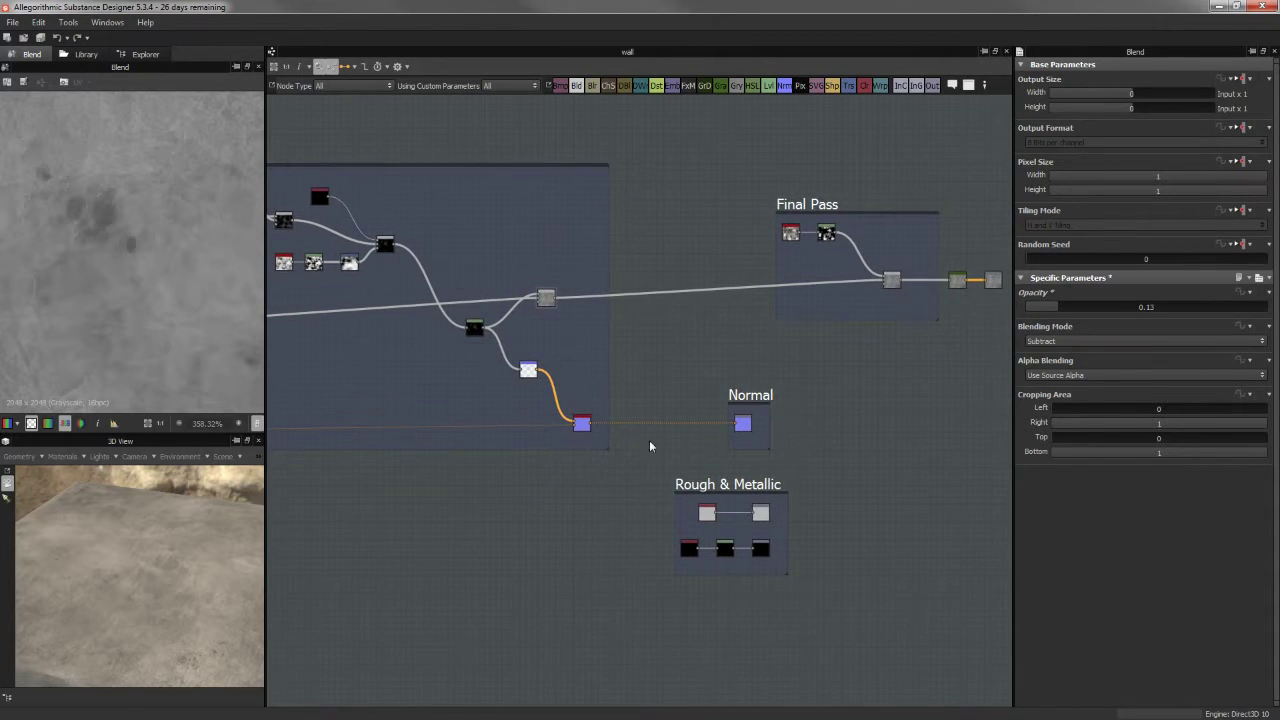
pyautogui.scroll(8, 760, 548)
pyautogui.moveTo(588, 352); pyautogui.dragTo(607, 309, button='middle')
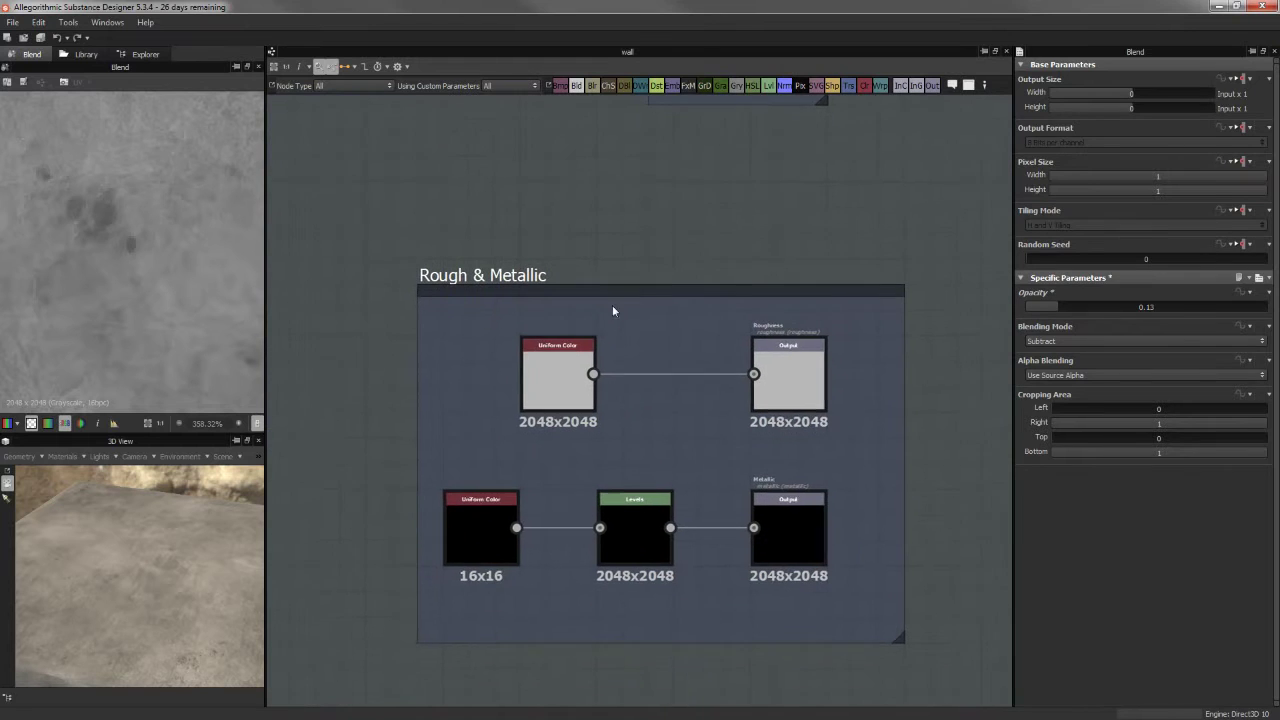
pyautogui.click(541, 385)
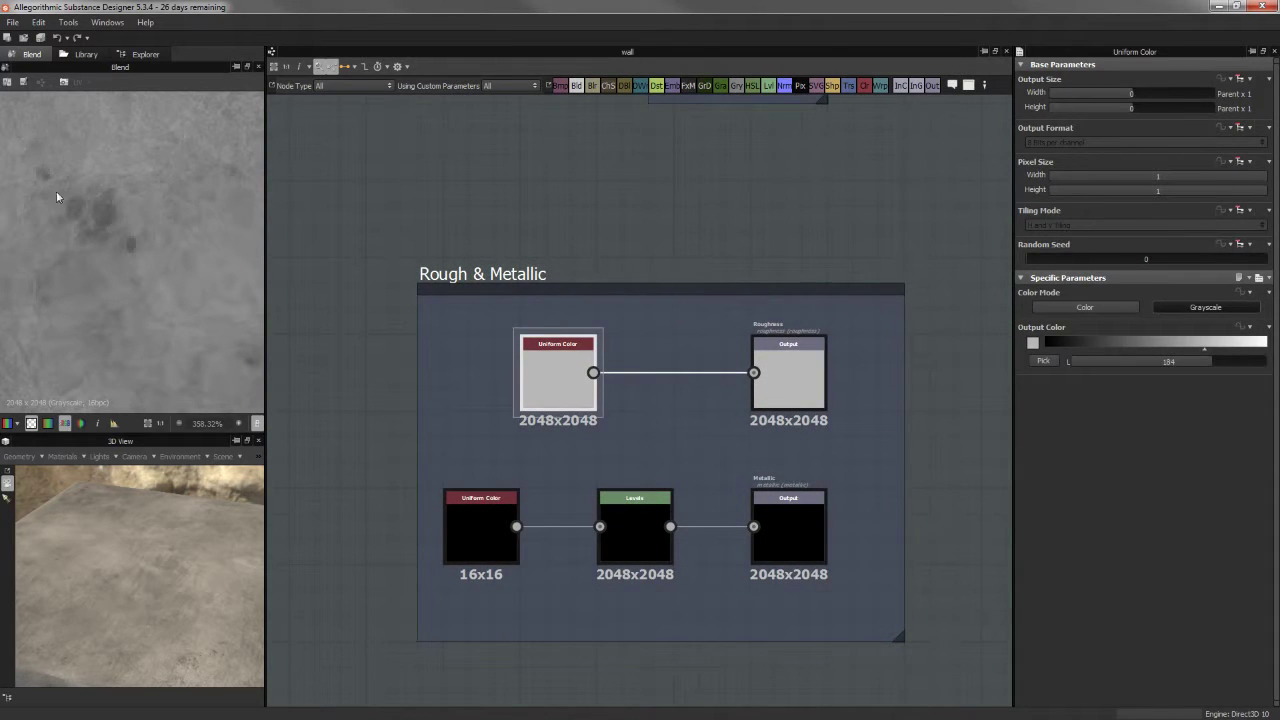
pyautogui.doubleClick(572, 383)
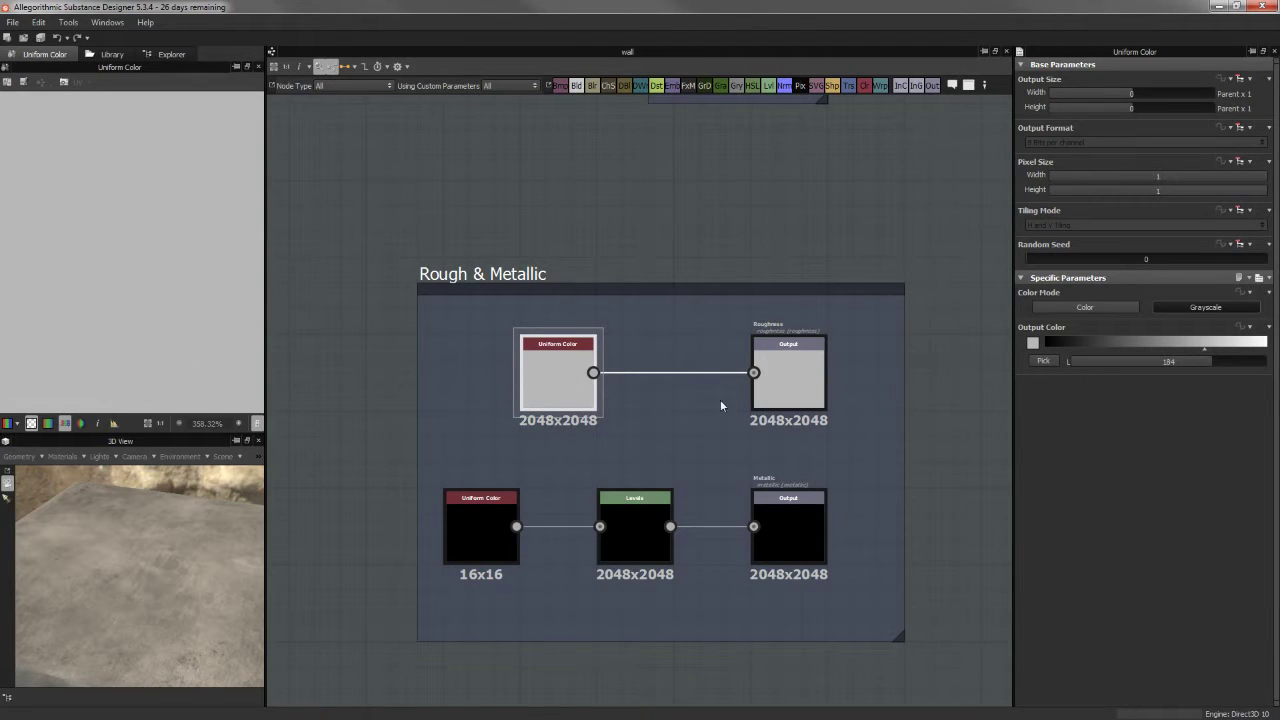
pyautogui.doubleClick(791, 379)
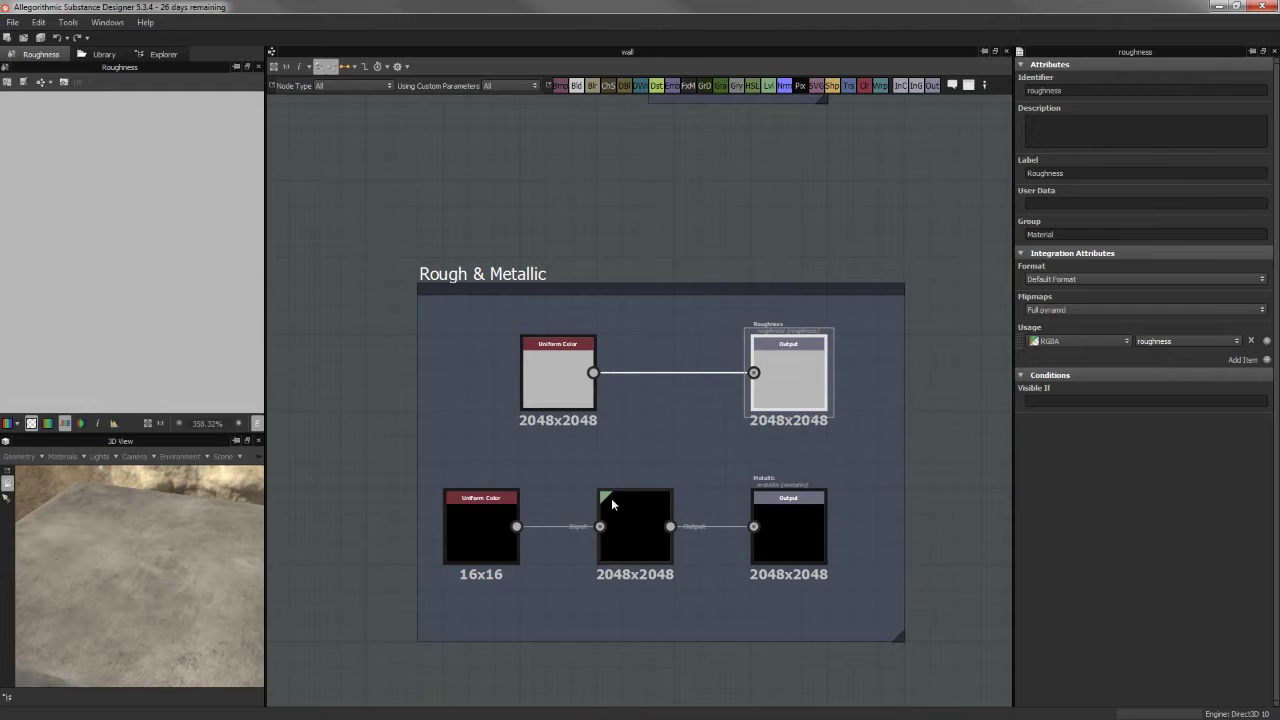
pyautogui.click(489, 522)
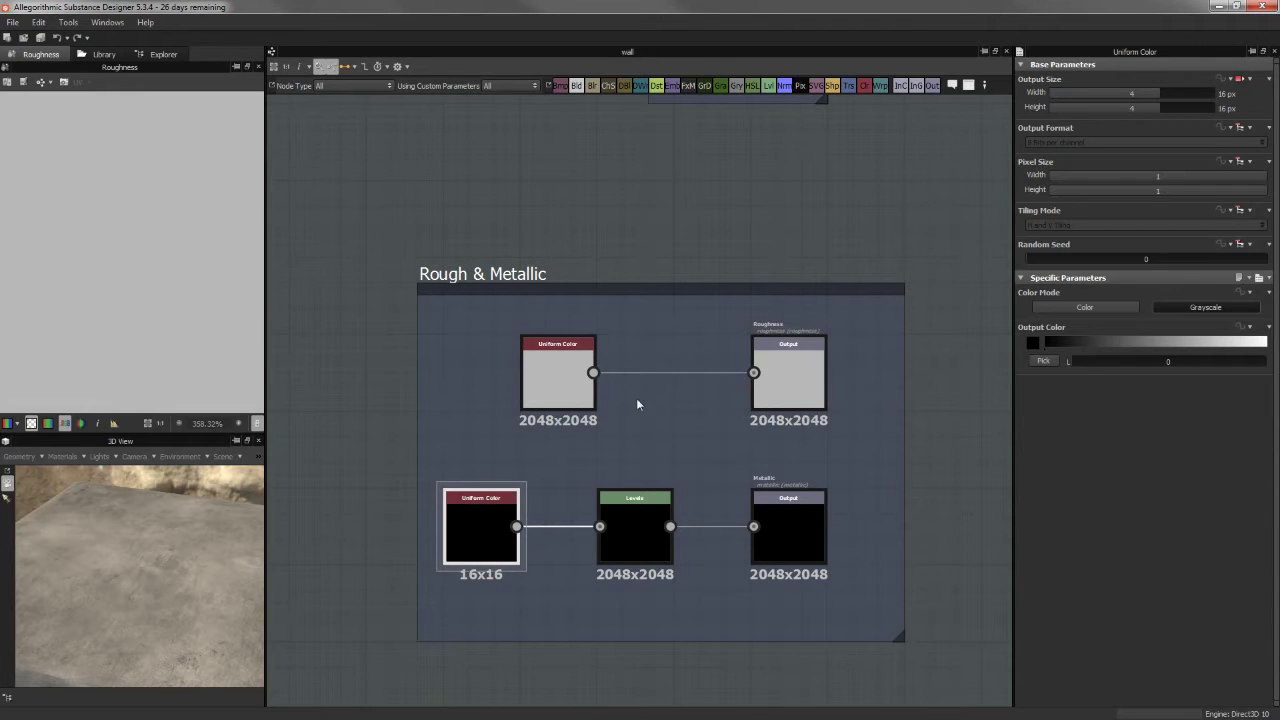
# Go back to the 1st pass frame and preview the Fractal Sum Base node
pyautogui.scroll(-4, 689, 441)
pyautogui.moveTo(669, 364); pyautogui.dragTo(696, 469, button='middle')
pyautogui.scroll(-5, 696, 351)
pyautogui.moveTo(662, 340); pyautogui.dragTo(1222, 393, button='middle')
pyautogui.moveTo(600, 396); pyautogui.dragTo(980, 399, button='middle')
pyautogui.scroll(2, 623, 407)
pyautogui.scroll(2, 576, 420)
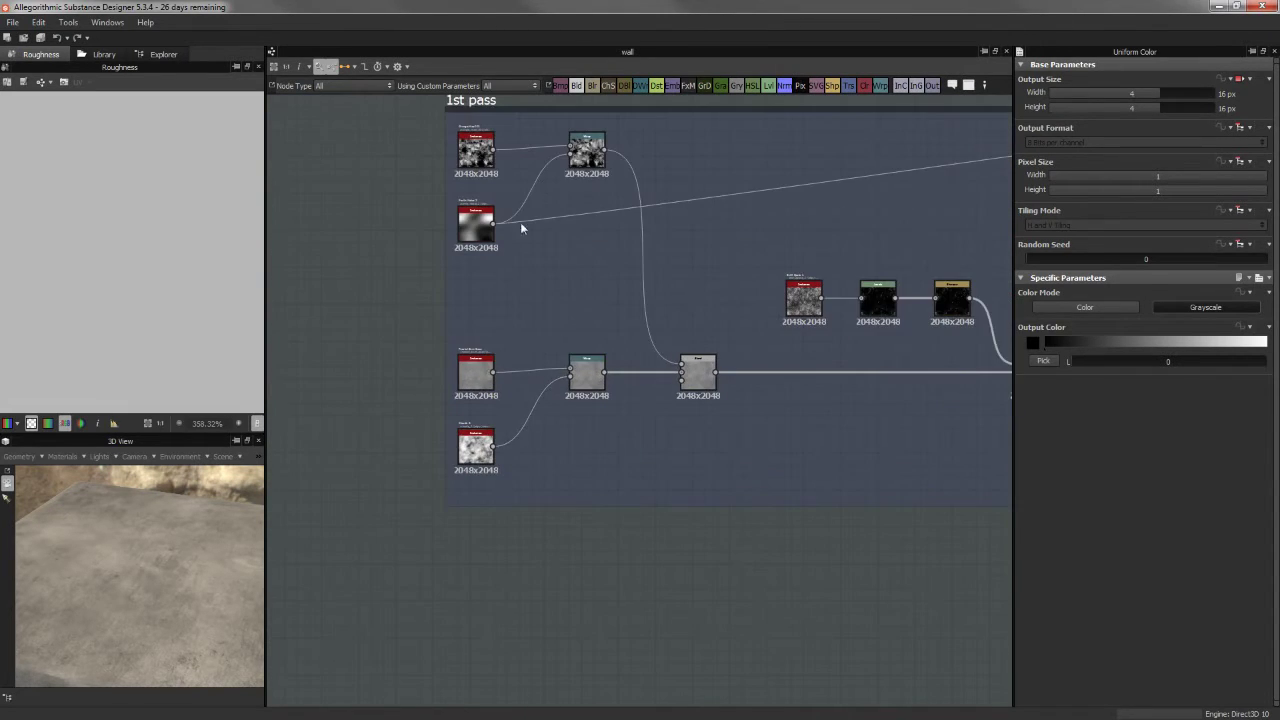
pyautogui.moveTo(534, 194); pyautogui.dragTo(553, 300, button='middle')
pyautogui.scroll(1, 524, 376)
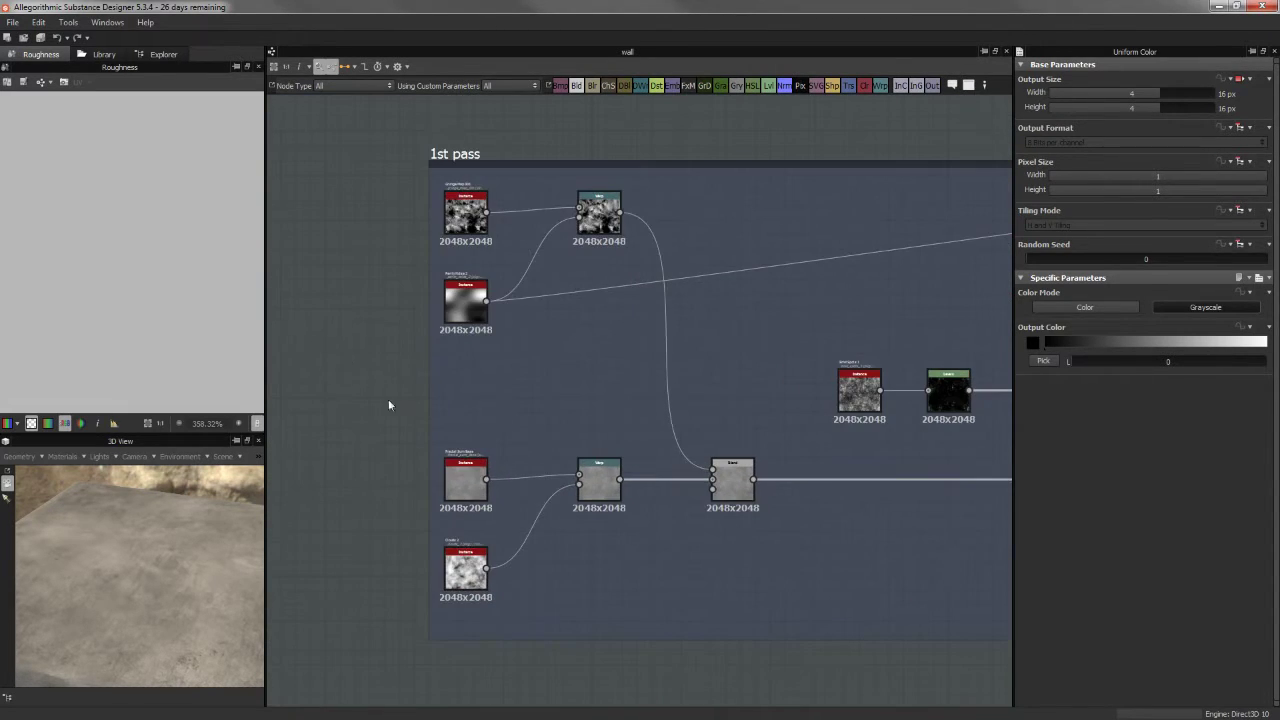
pyautogui.scroll(3, 410, 345)
pyautogui.doubleClick(518, 440)
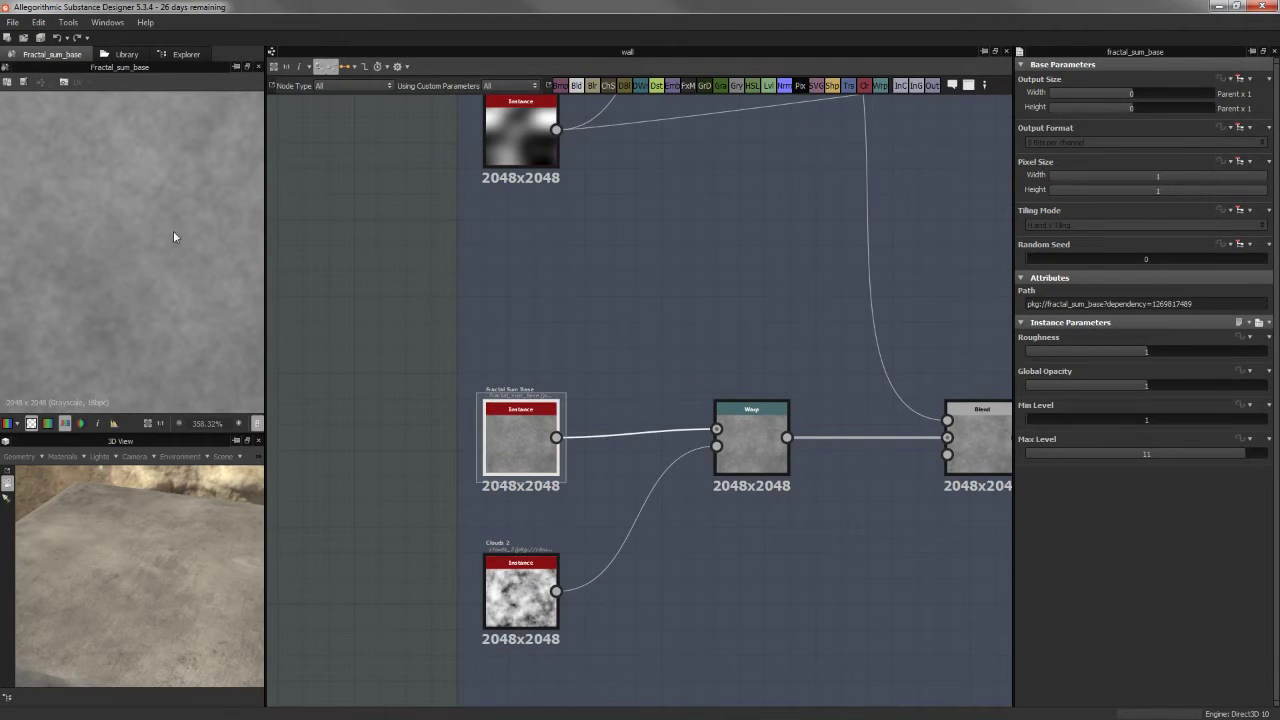
# Enlarge the 2D preview in both height and width
pyautogui.moveTo(181, 434); pyautogui.dragTo(195, 506)
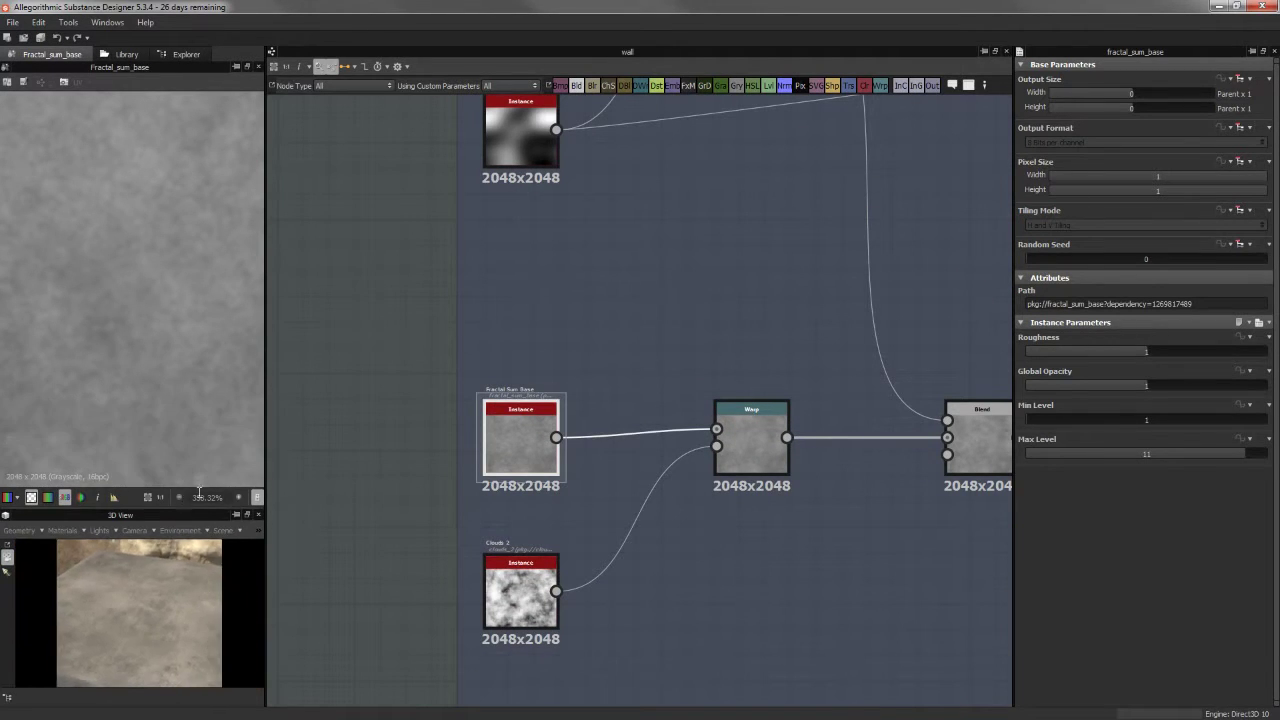
pyautogui.moveTo(268, 404); pyautogui.dragTo(429, 390)
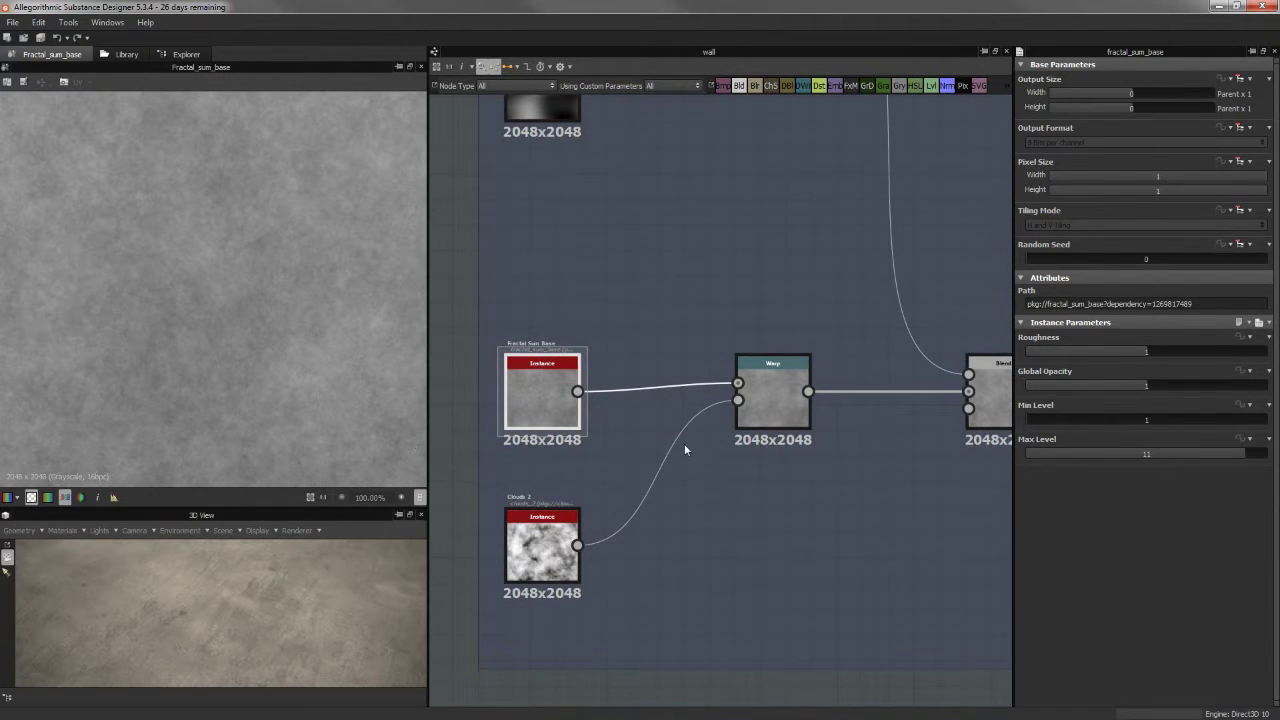
# Inspect the Warp node fed by Fractal Sum Base and Clouds 2, viewing its result up close
pyautogui.click(746, 358)
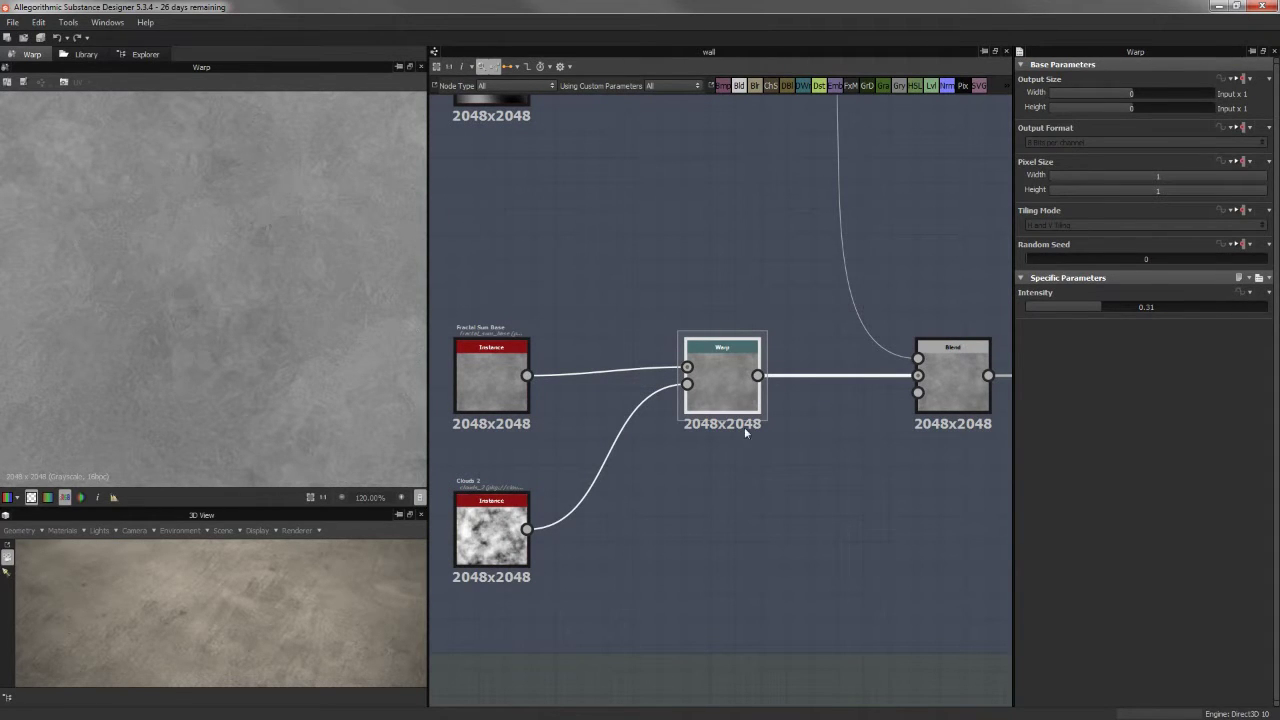
pyautogui.click(491, 530)
pyautogui.click(728, 376)
pyautogui.scroll(1, 172, 335)
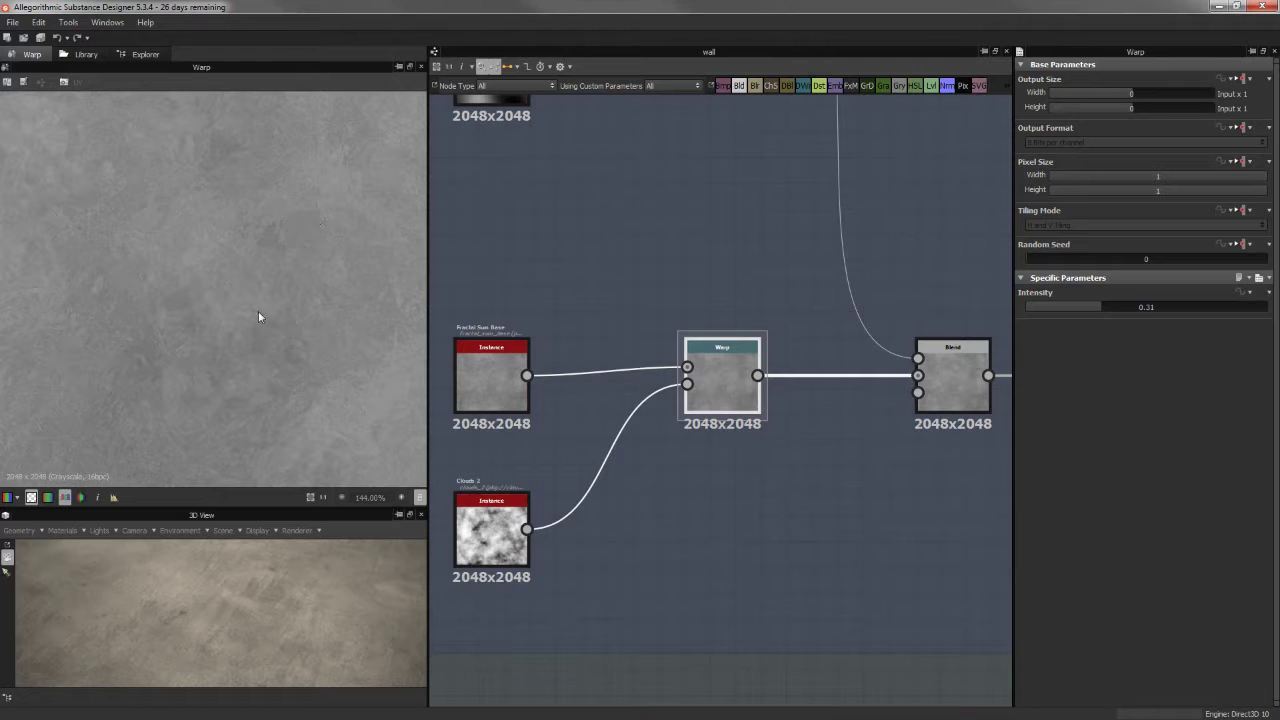
pyautogui.scroll(3, 277, 247)
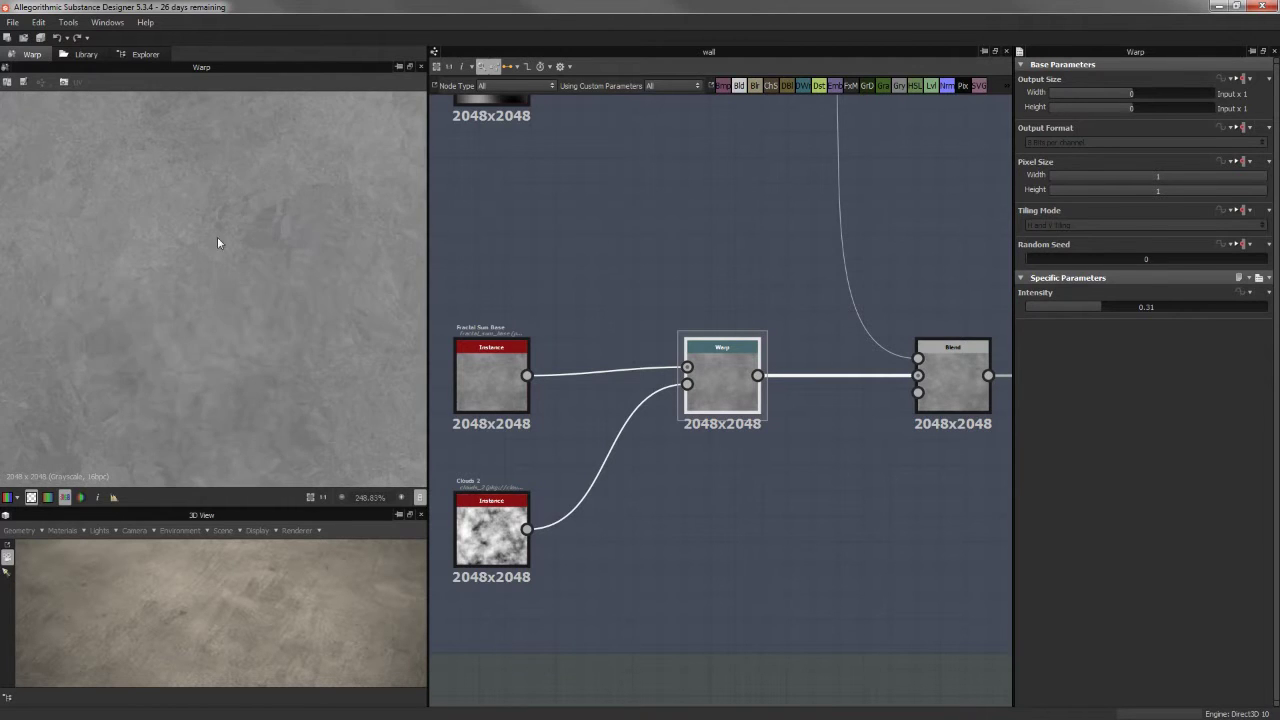
pyautogui.scroll(-3, 235, 233)
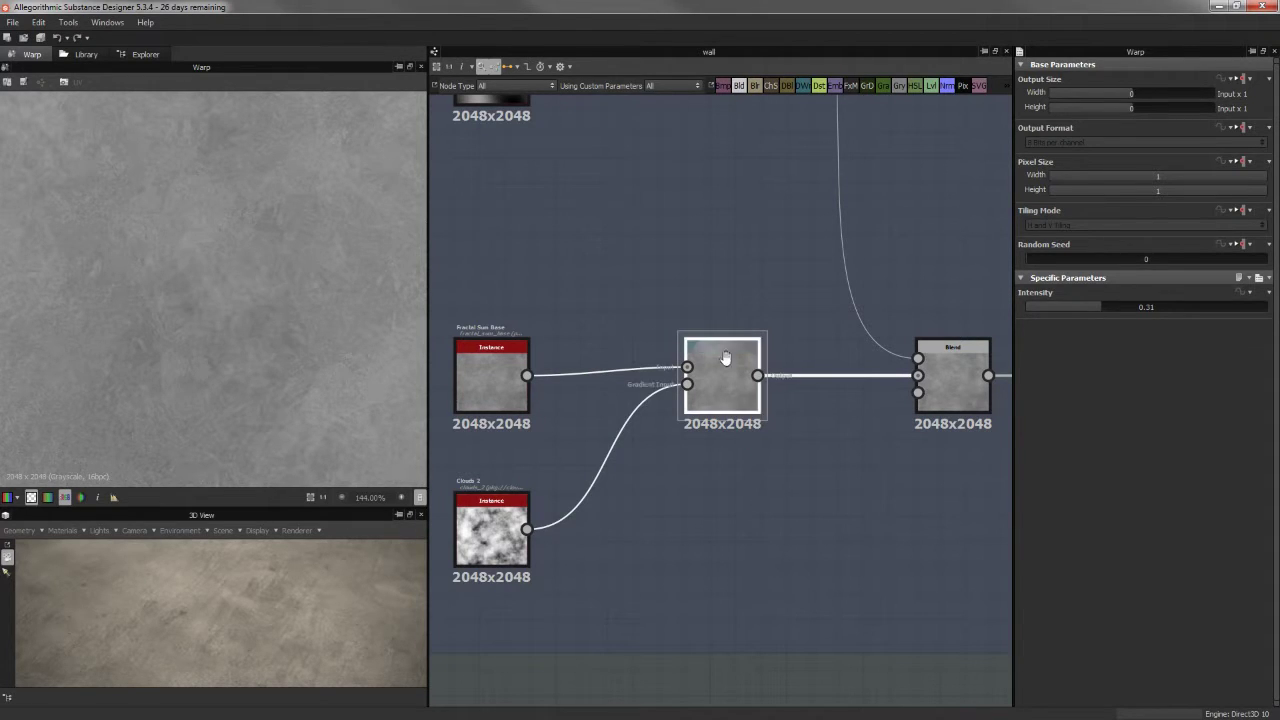
# Inspect the Grunge Map 001 node in the 1st pass frame, viewing its pattern at different magnifications
pyautogui.moveTo(908, 240); pyautogui.dragTo(766, 234, button='middle')
pyautogui.moveTo(632, 367); pyautogui.dragTo(798, 446, button='middle')
pyautogui.scroll(-2, 794, 417)
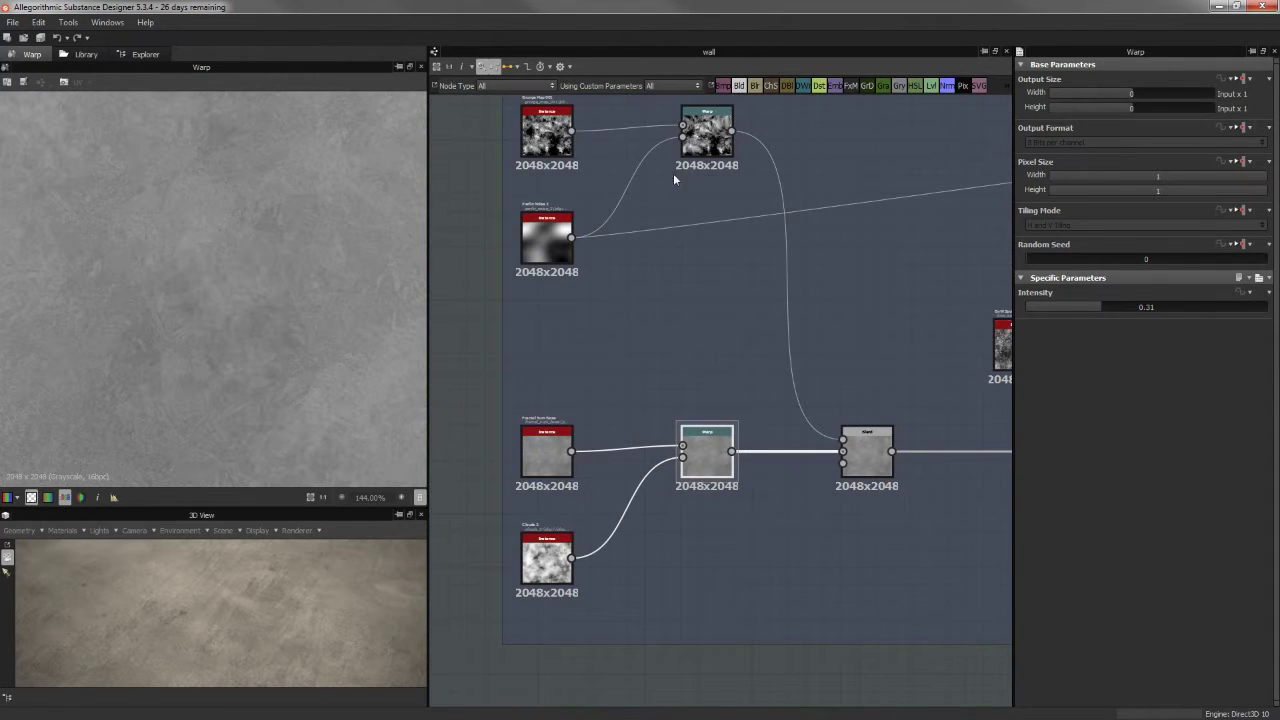
pyautogui.scroll(3, 697, 363)
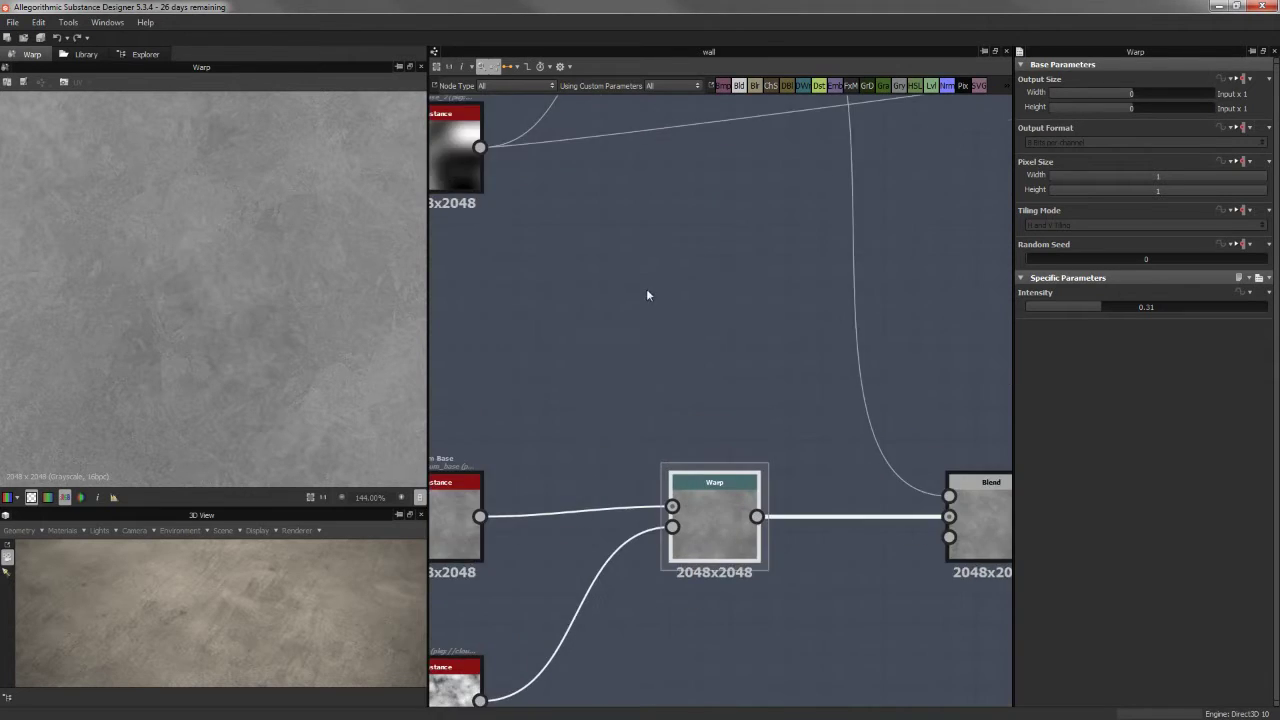
pyautogui.moveTo(568, 137); pyautogui.dragTo(661, 371, button='middle')
pyautogui.doubleClick(518, 178)
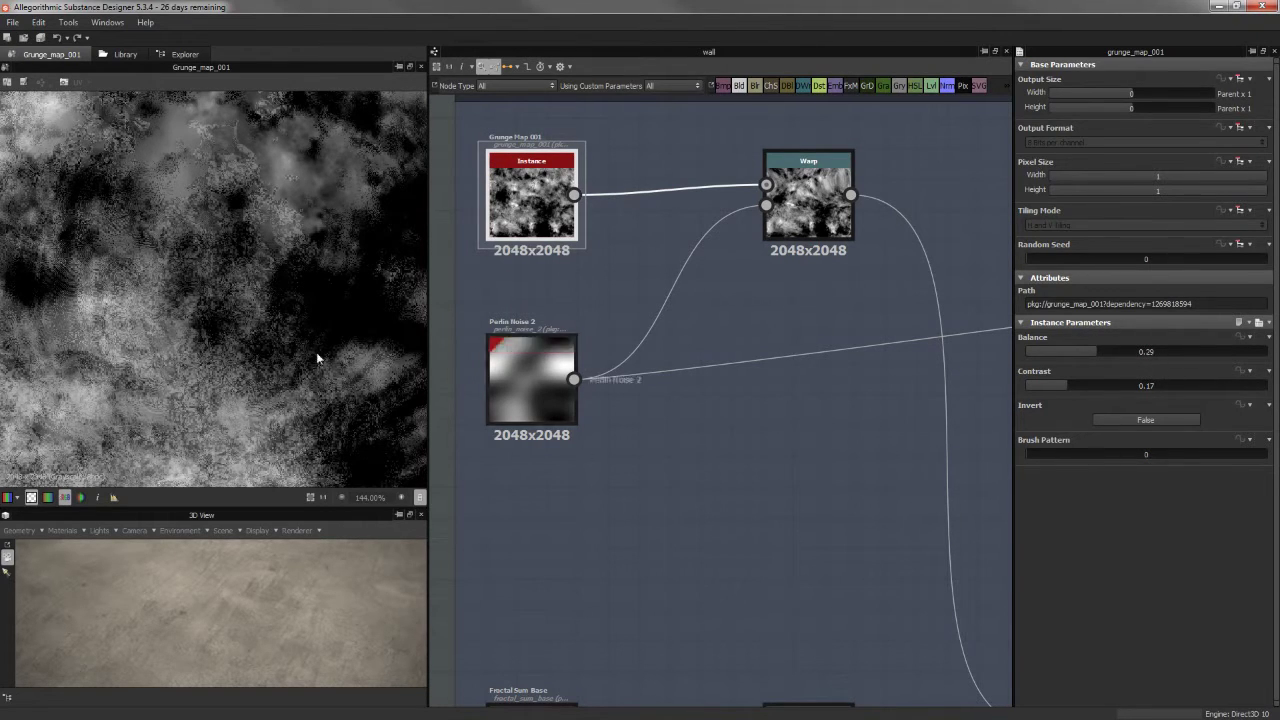
pyautogui.scroll(-3, 242, 327)
pyautogui.scroll(-4, 241, 327)
pyautogui.scroll(4, 276, 350)
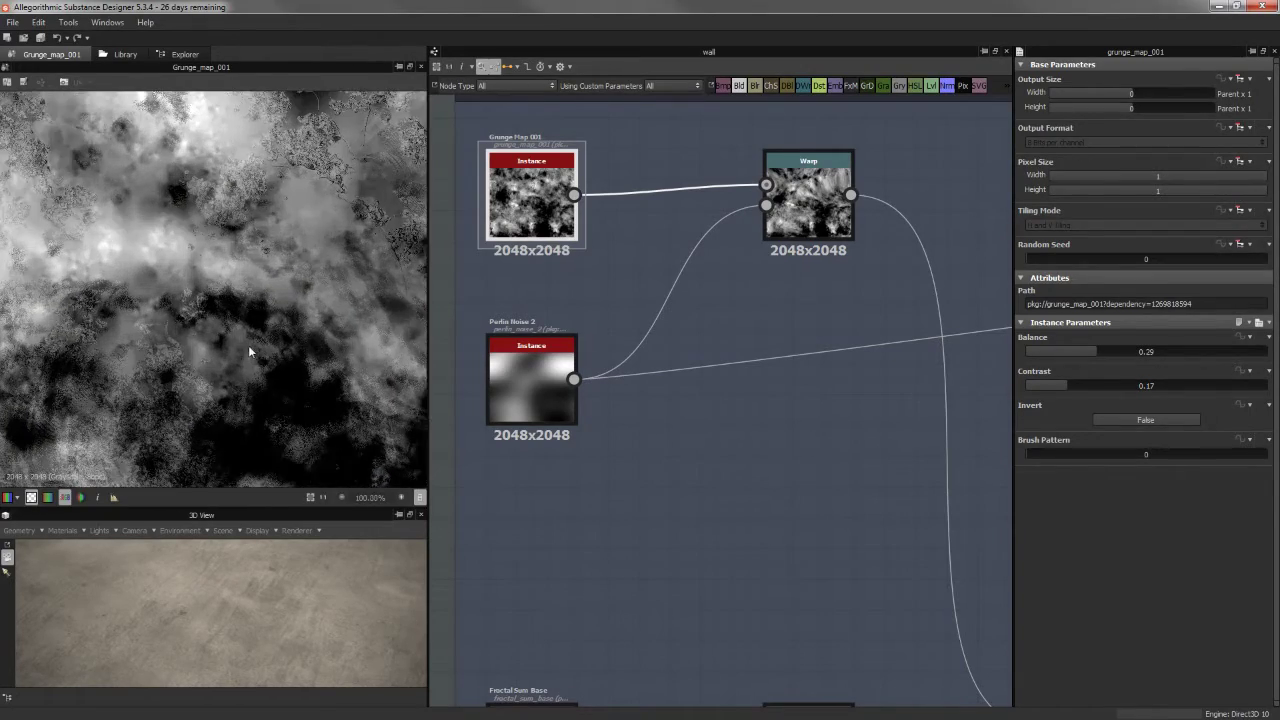
pyautogui.scroll(3, 282, 277)
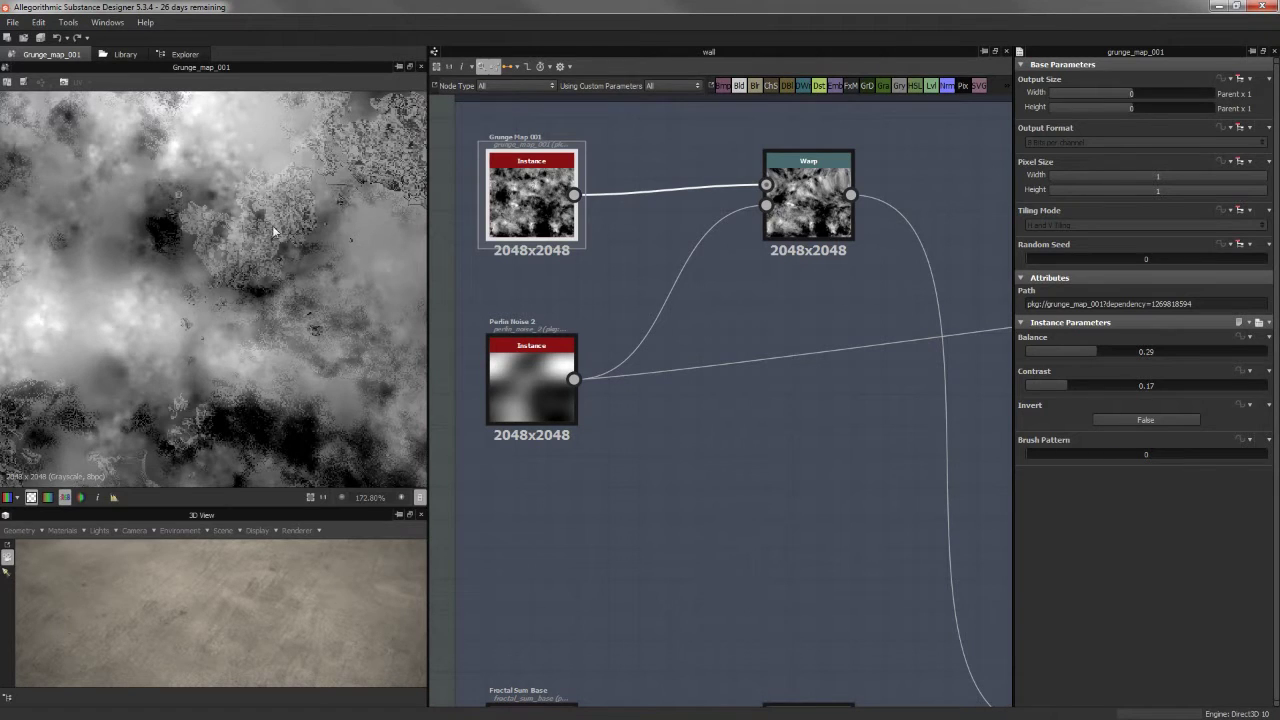
pyautogui.scroll(-2, 205, 252)
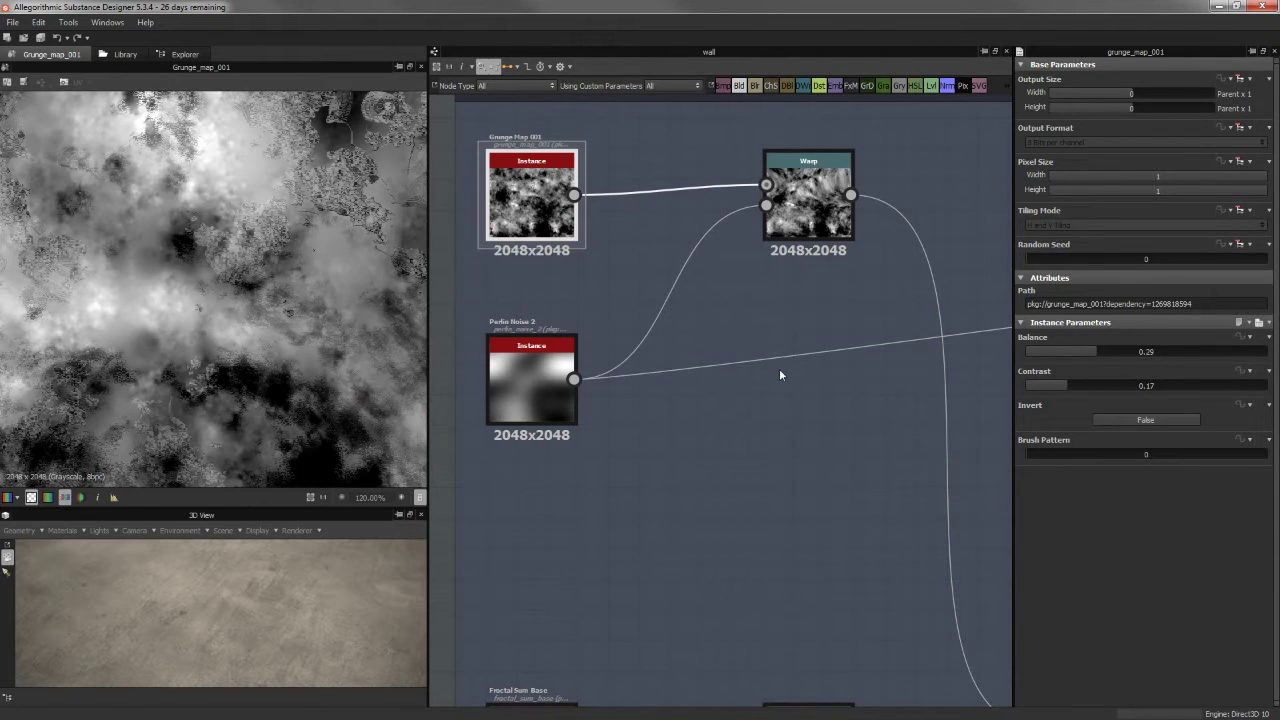
# Preview the Warp node fed by Grunge Map 001 and Perlin Noise 2
pyautogui.moveTo(781, 376); pyautogui.dragTo(692, 388, button='middle')
pyautogui.click(719, 210)
pyautogui.scroll(-4, 301, 234)
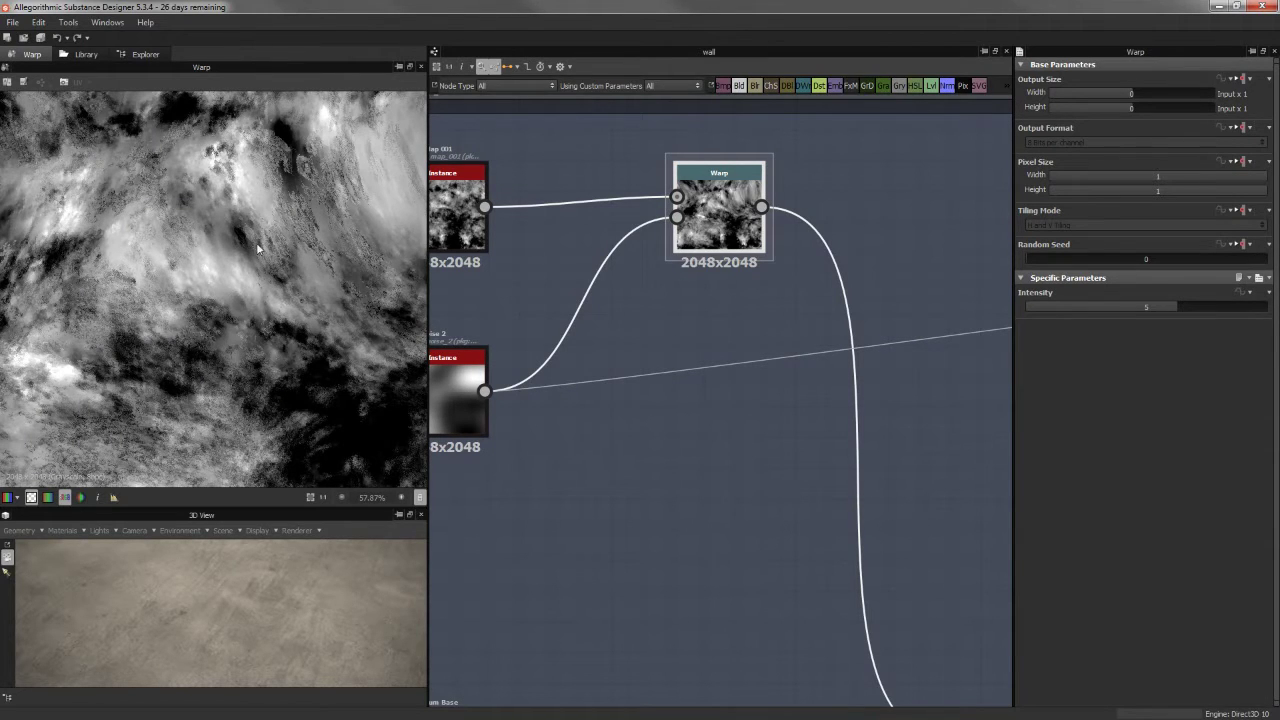
pyautogui.scroll(-3, 255, 226)
pyautogui.scroll(-3, 737, 349)
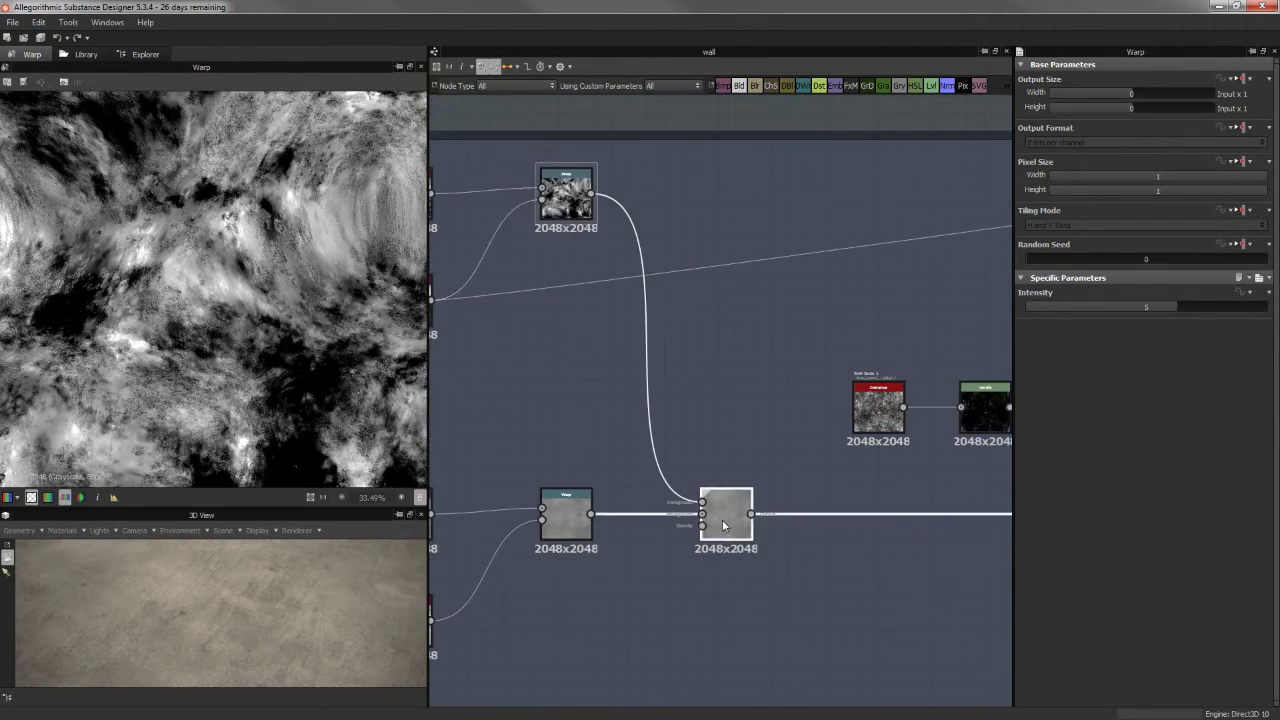
# Inspect the Blend node that combines the two Warp results, viewing its texture and blending settings
pyautogui.doubleClick(724, 525)
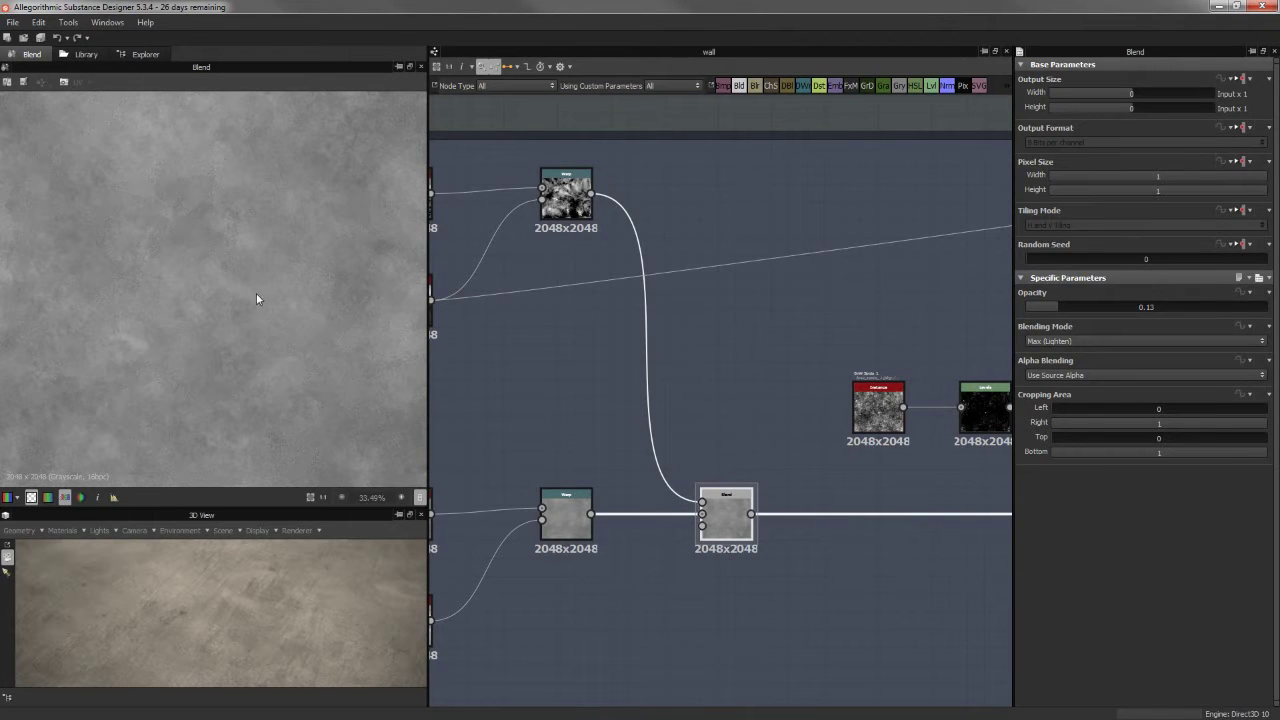
pyautogui.scroll(-1, 294, 286)
pyautogui.moveTo(674, 494); pyautogui.dragTo(851, 420, button='middle')
pyautogui.moveTo(612, 454); pyautogui.dragTo(488, 465, button='middle')
pyautogui.scroll(4, 288, 330)
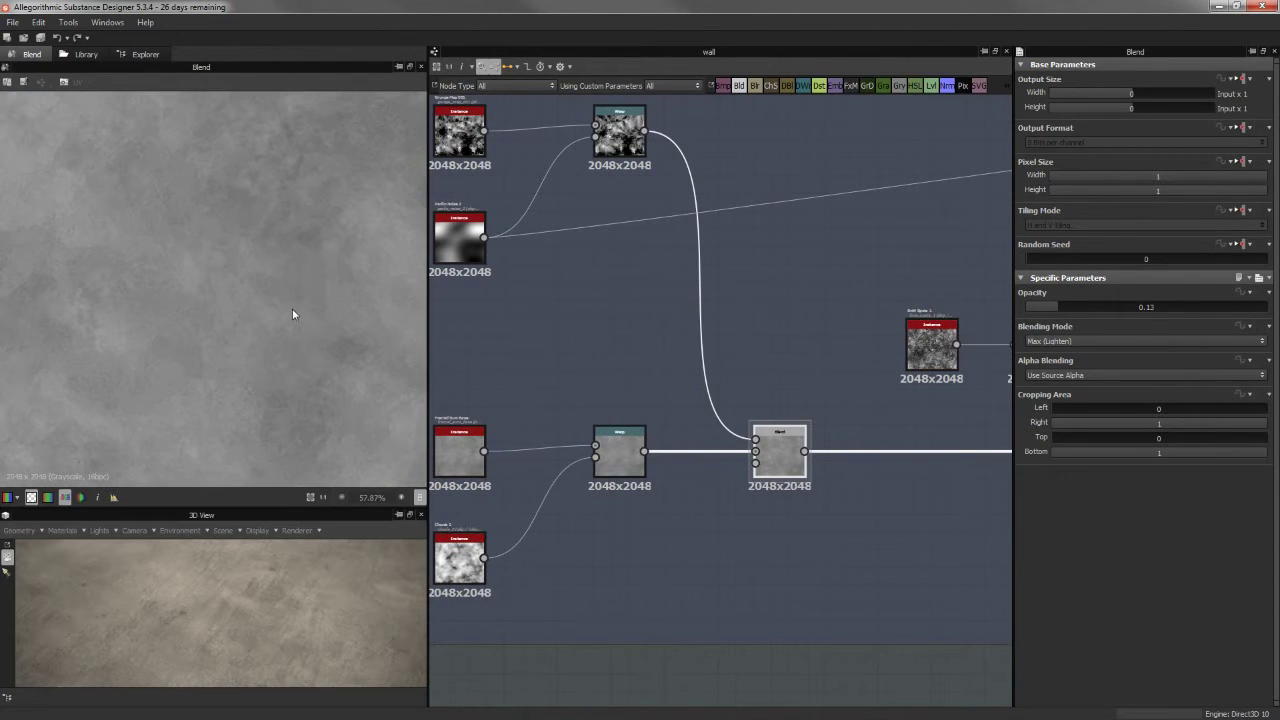
pyautogui.moveTo(323, 310); pyautogui.dragTo(329, 332, button='middle')
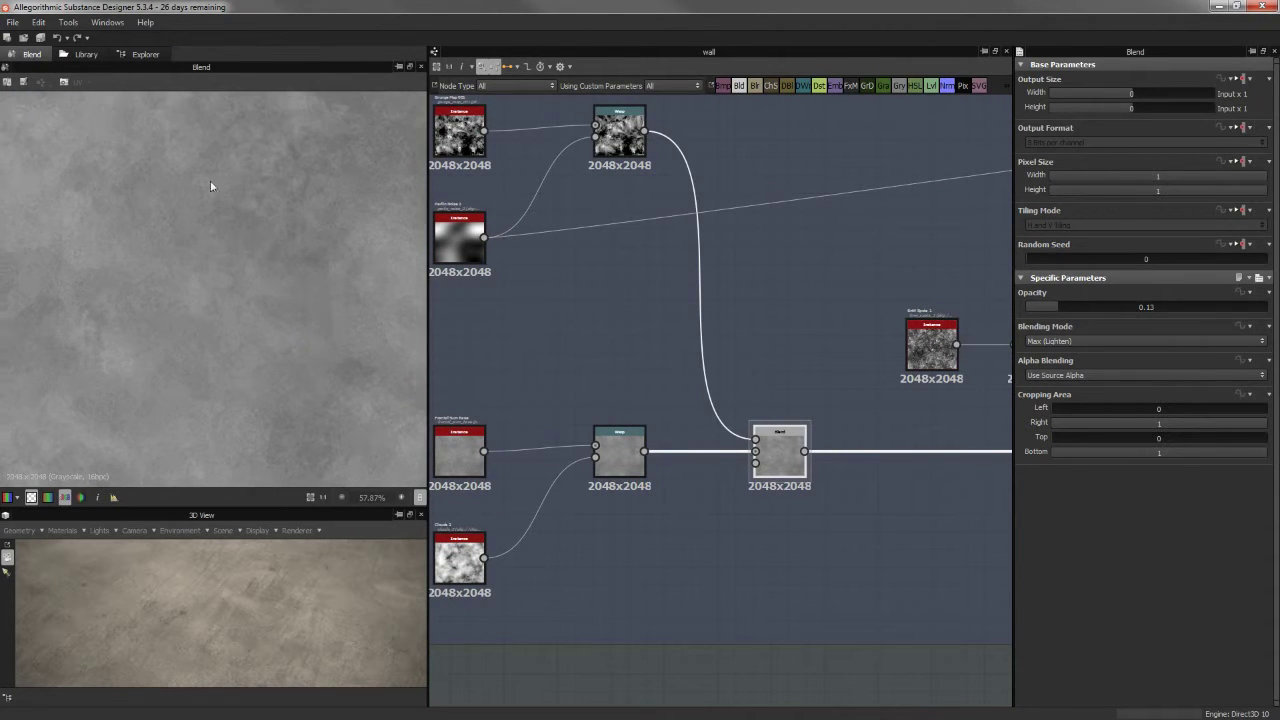
pyautogui.scroll(-1, 226, 250)
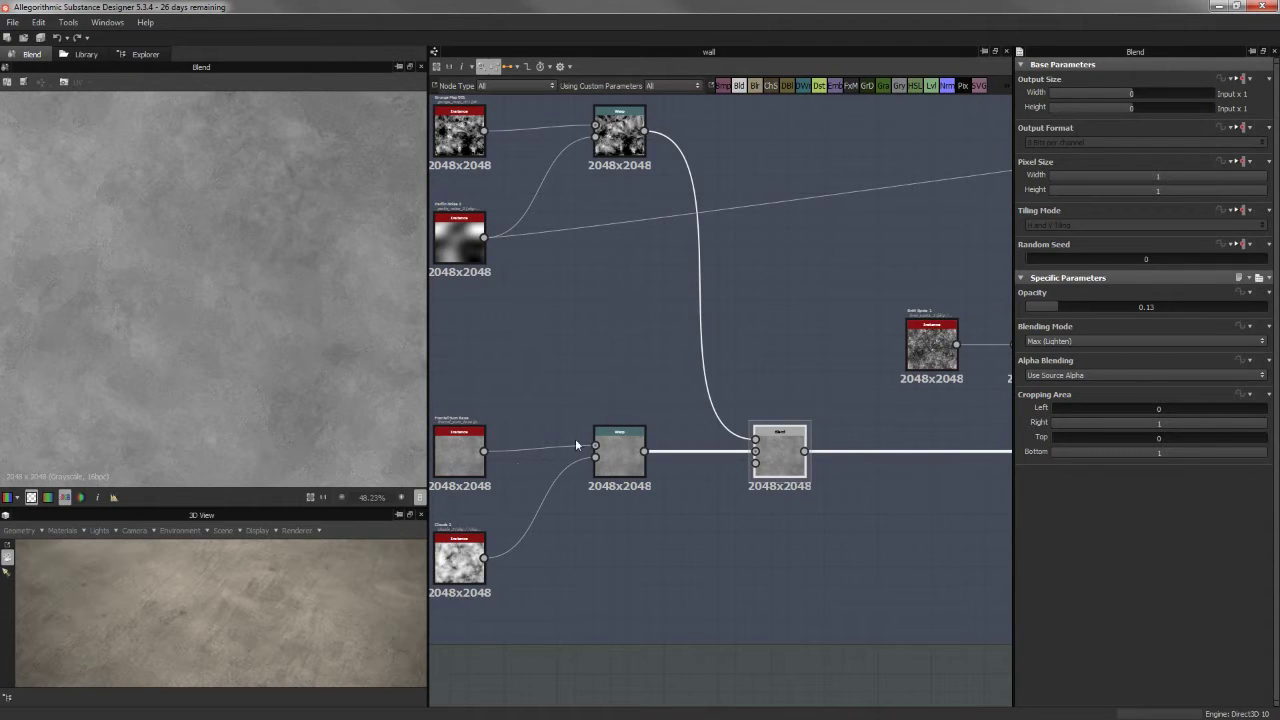
pyautogui.moveTo(237, 383); pyautogui.dragTo(215, 387, button='middle')
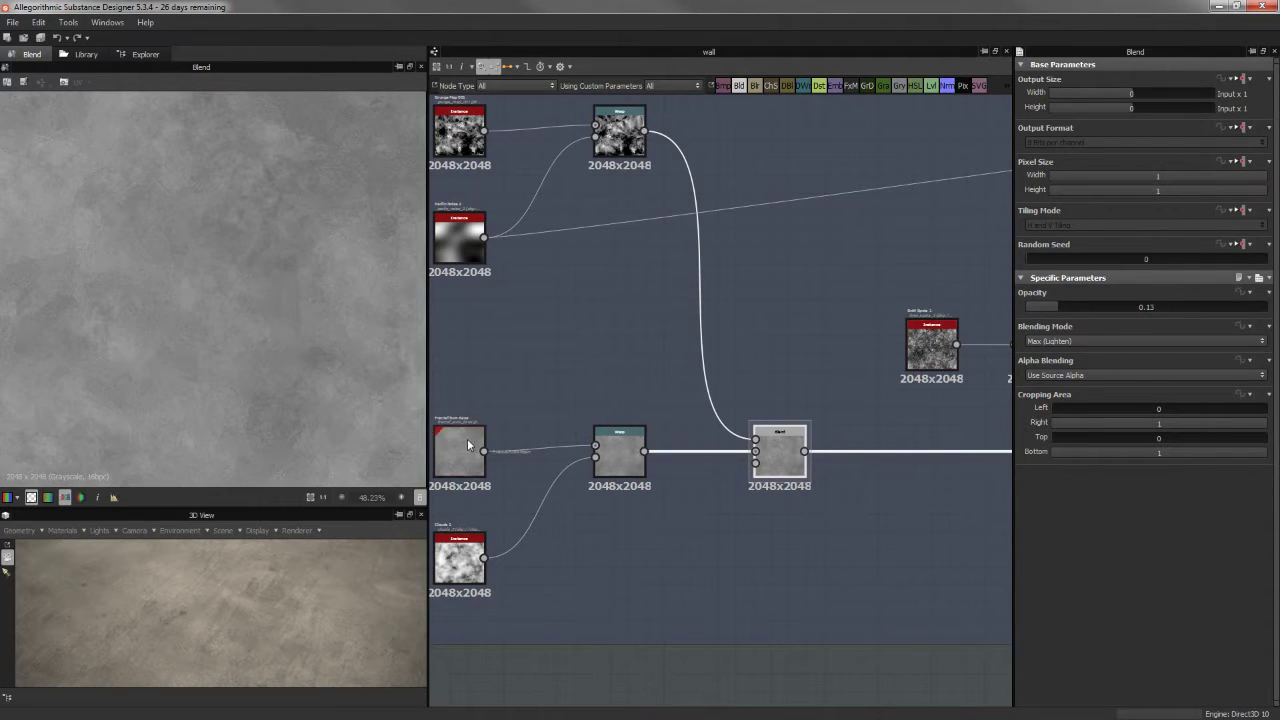
# Try an opacity of 1 on the Max (Lighten) Blend node and undo the change
pyautogui.moveTo(805, 425); pyautogui.dragTo(681, 412, button='middle')
pyautogui.moveTo(1128, 306); pyautogui.dragTo(1272, 308)
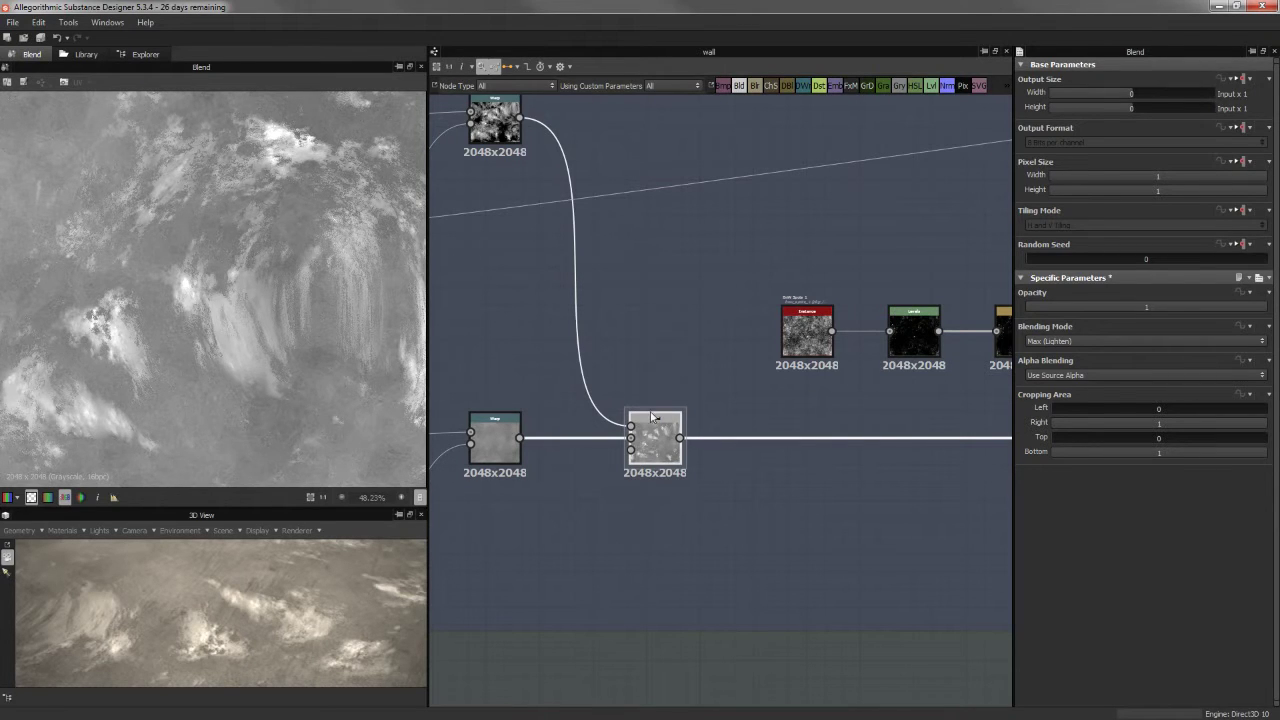
pyautogui.hotkey('ctrl', 'z')
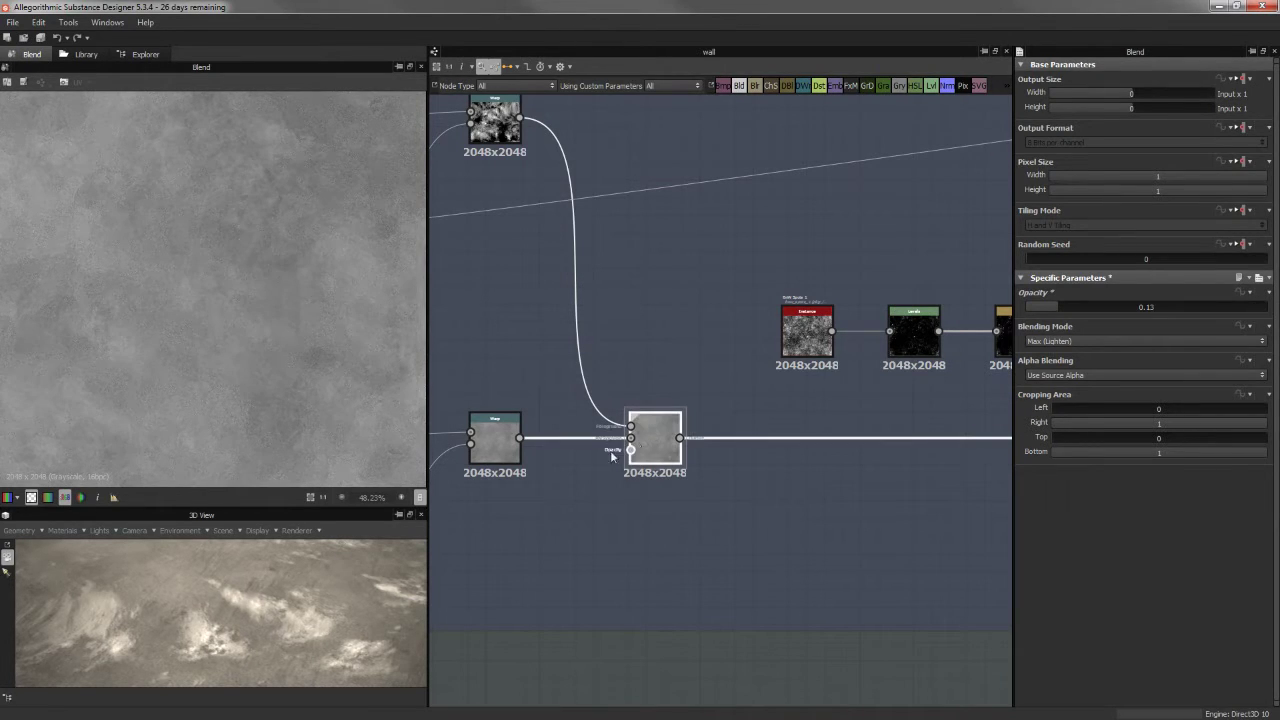
# Preview the BnW Spots 1 noise and the Levels and Sharpen nodes that process it
pyautogui.moveTo(689, 415); pyautogui.dragTo(645, 414, button='middle')
pyautogui.moveTo(582, 377); pyautogui.dragTo(551, 397, button='middle')
pyautogui.moveTo(700, 438); pyautogui.dragTo(573, 443, button='middle')
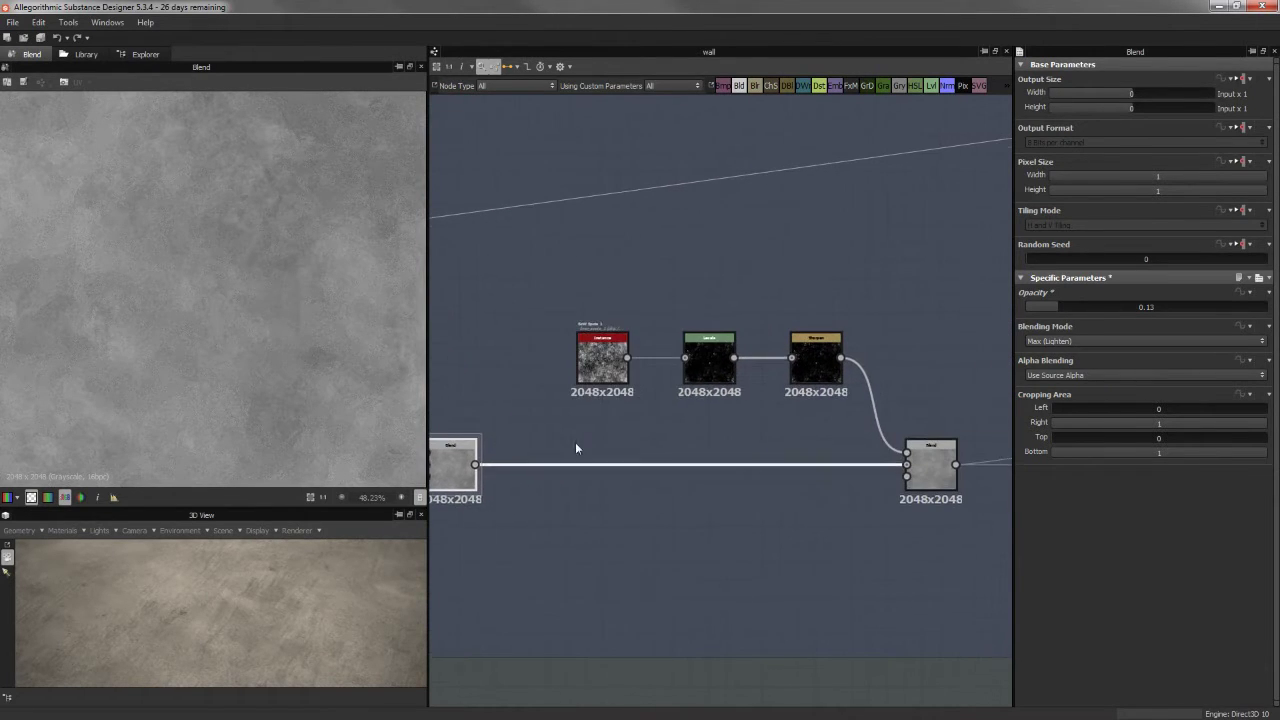
pyautogui.doubleClick(598, 358)
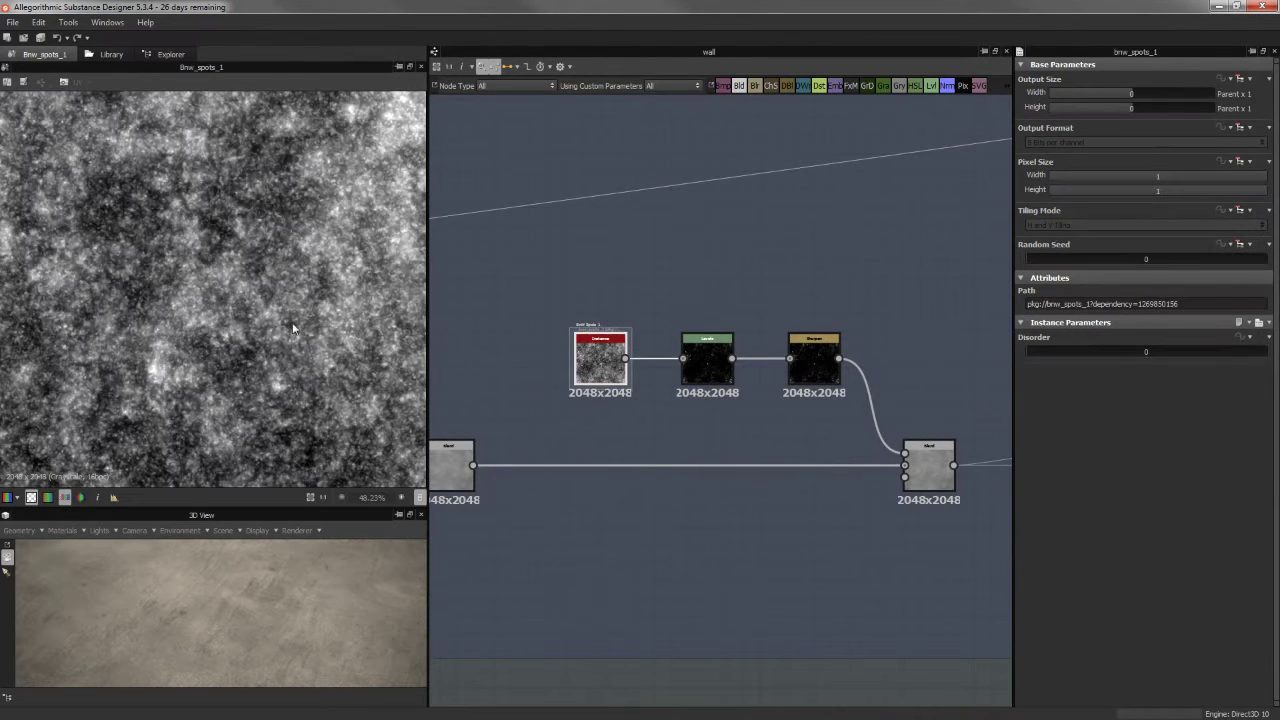
pyautogui.doubleClick(707, 360)
pyautogui.scroll(-2, 293, 262)
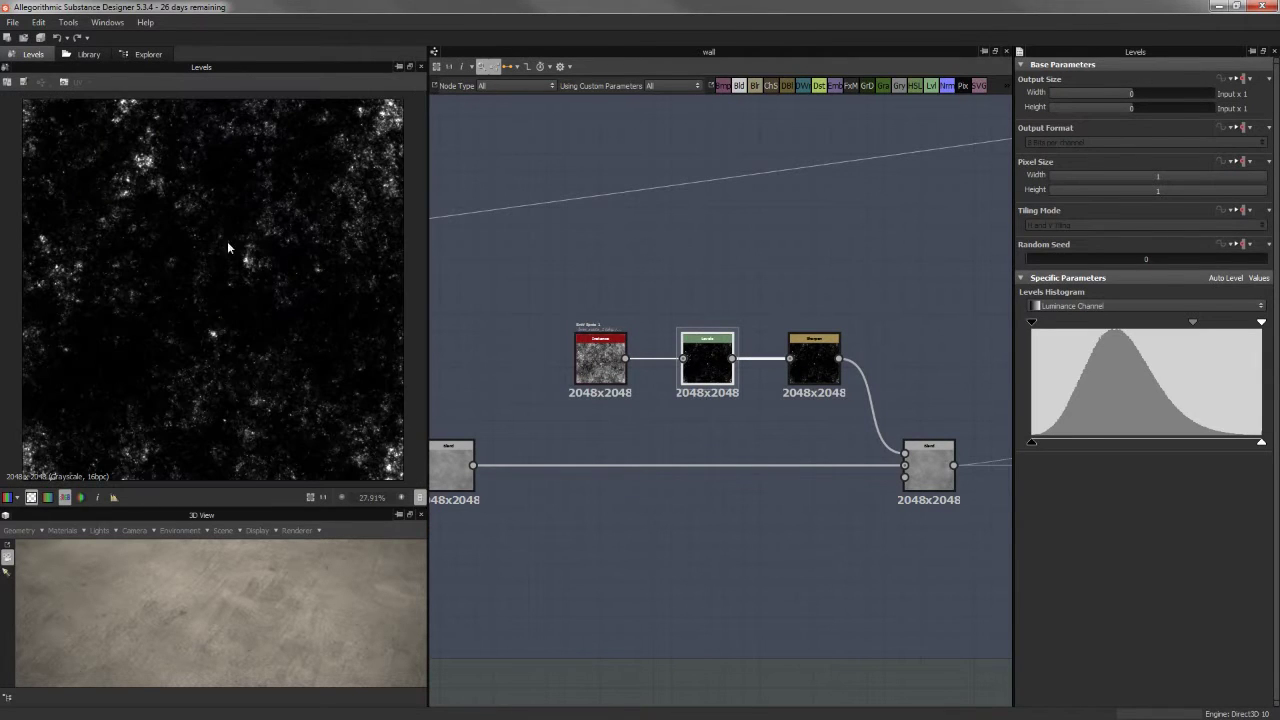
pyautogui.doubleClick(814, 360)
pyautogui.scroll(5, 283, 287)
# Inspect the Subtract Blend node that applies the sharpened spots to the base texture
pyautogui.doubleClick(928, 463)
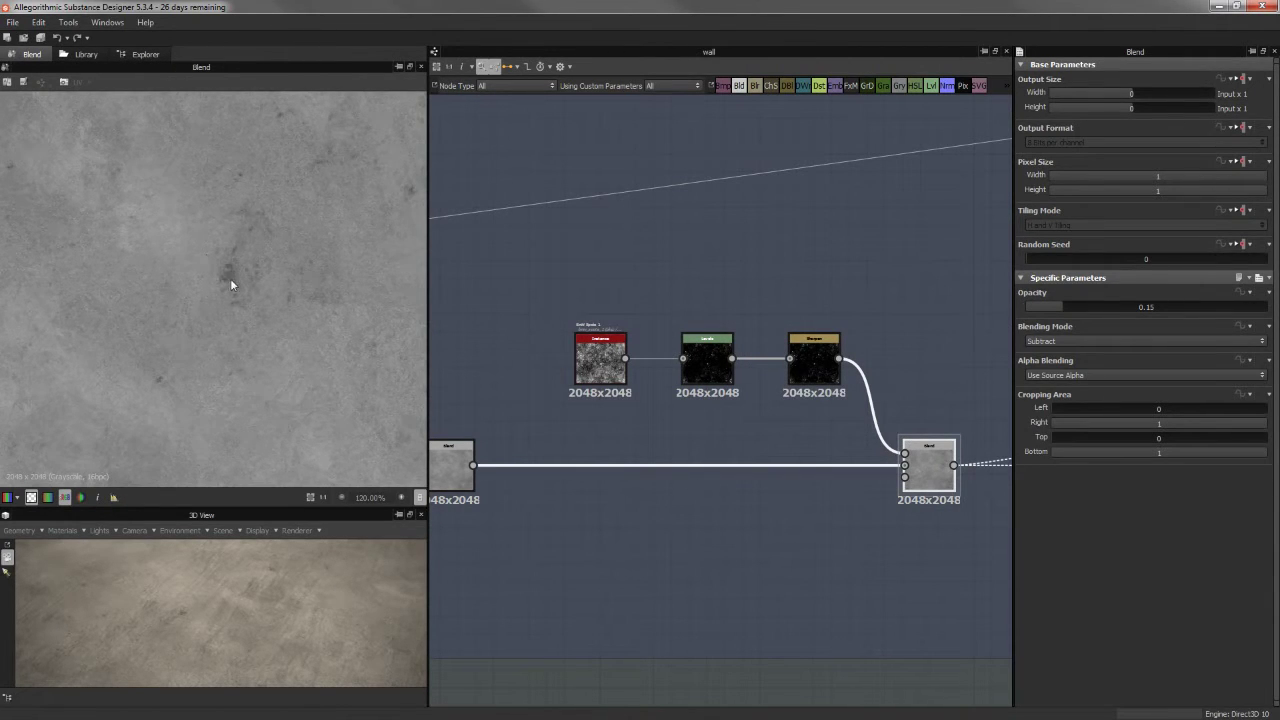
pyautogui.scroll(3, 230, 278)
pyautogui.scroll(-4, 234, 322)
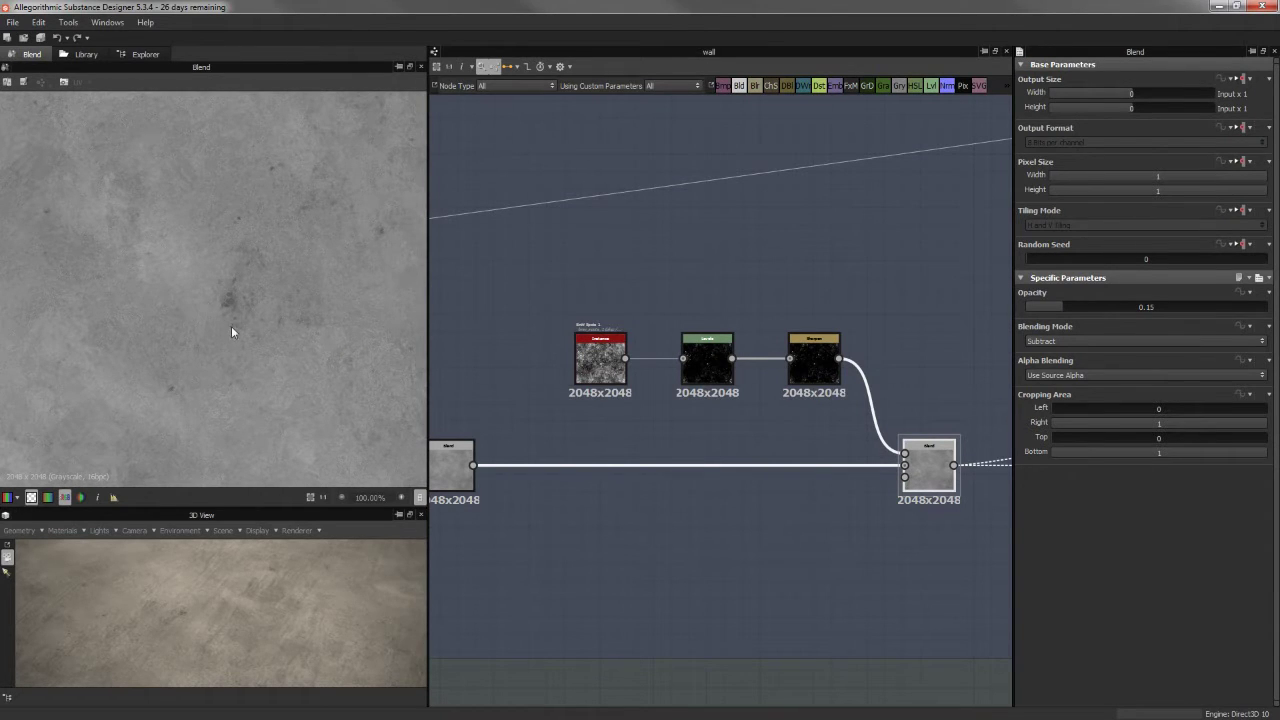
# Try an opacity of 1 on the Subtract Blend node, examine the 3D material, and undo the change
pyautogui.moveTo(1140, 306); pyautogui.dragTo(1266, 306)
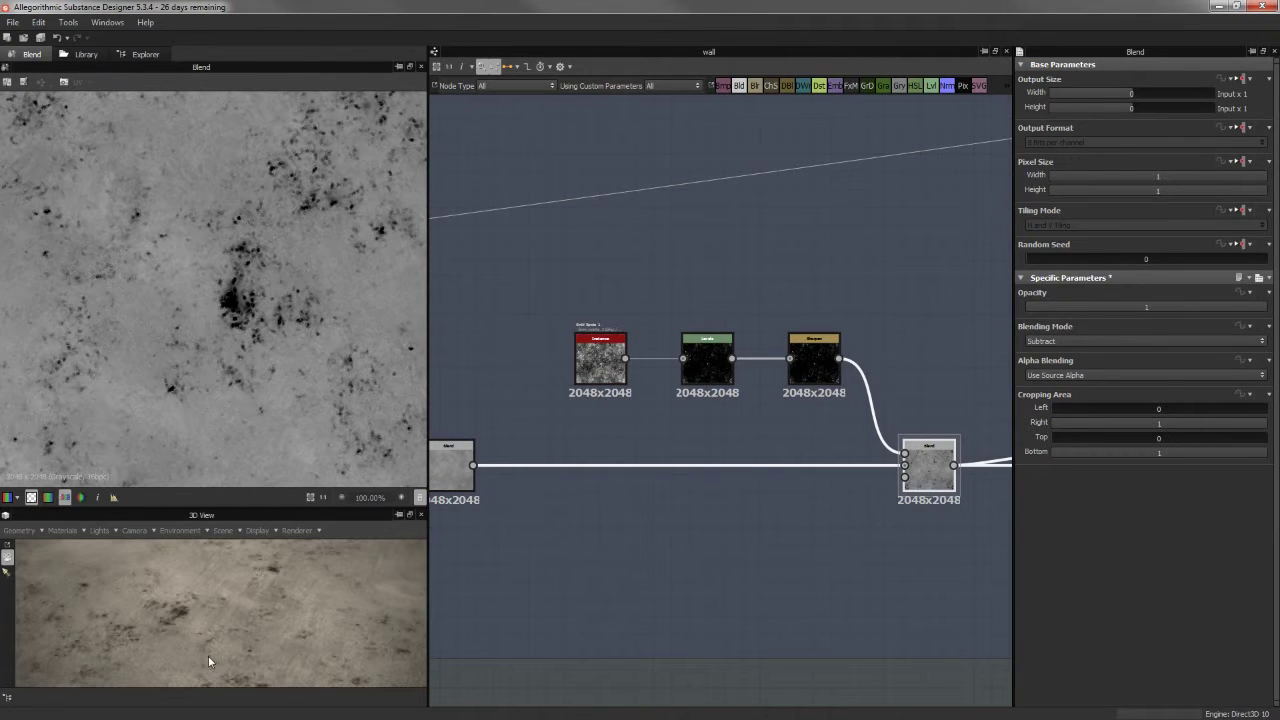
pyautogui.moveTo(243, 636)
pyautogui.mouseDown()
pyautogui.moveTo(252, 700)
pyautogui.moveTo(264, 598)
pyautogui.moveTo(226, 611)
pyautogui.moveTo(232, 624)
pyautogui.mouseUp()
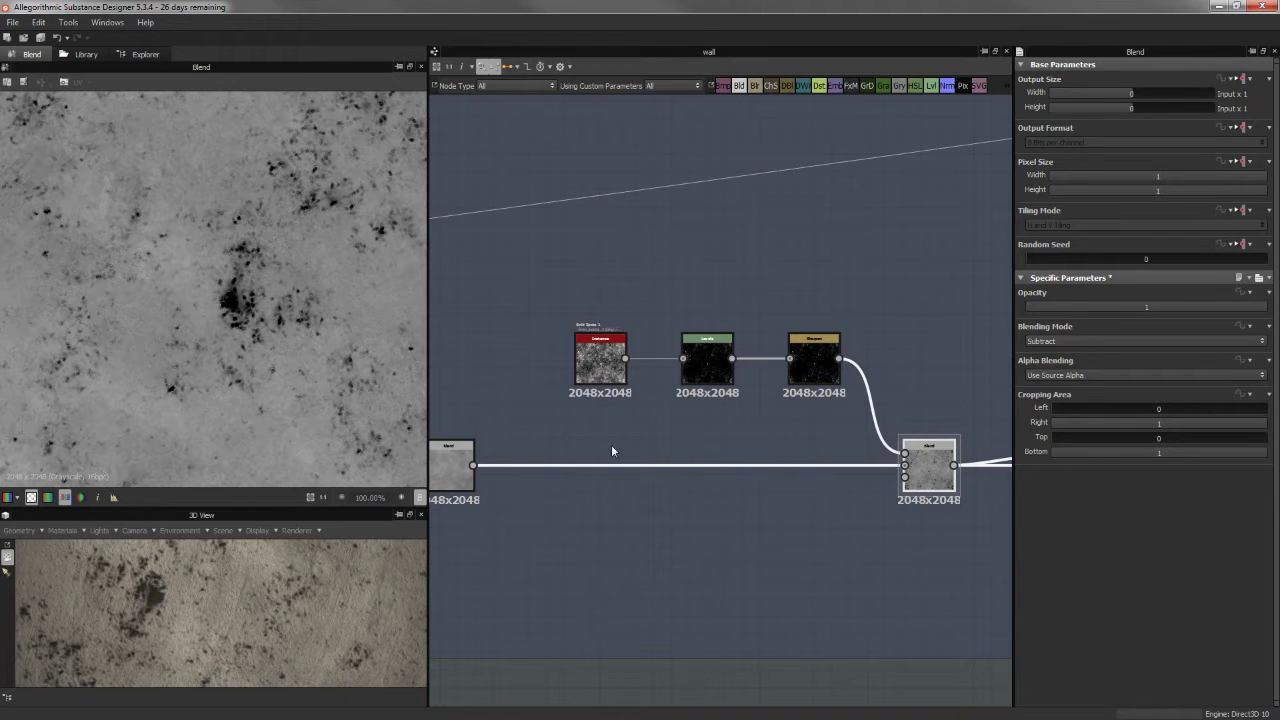
pyautogui.hotkey('ctrl', 'y')
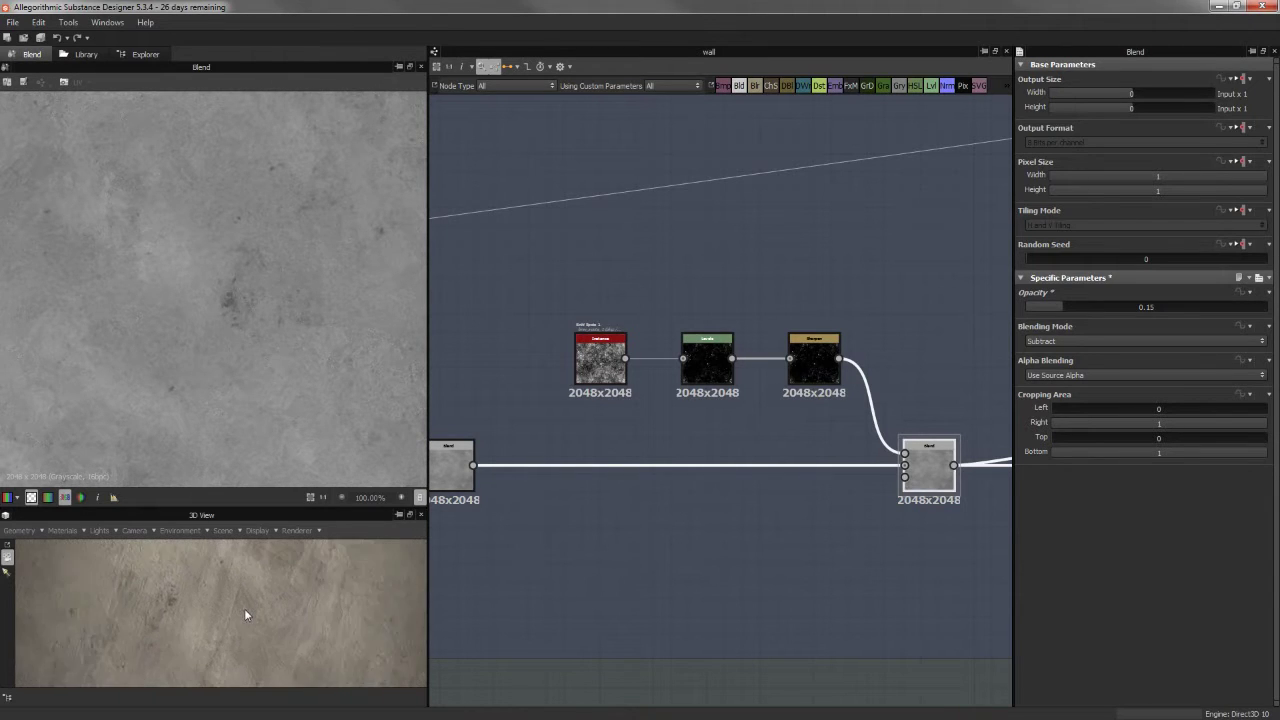
pyautogui.moveTo(235, 650); pyautogui.dragTo(317, 586)
# Inspect the Normal node at the end of the 1st pass and examine the surface relief in 3D
pyautogui.moveTo(848, 355); pyautogui.dragTo(660, 338, button='middle')
pyautogui.scroll(-3, 652, 335)
pyautogui.moveTo(776, 308); pyautogui.dragTo(648, 291, button='middle')
pyautogui.doubleClick(735, 388)
pyautogui.scroll(-1, 246, 273)
pyautogui.scroll(1, 244, 268)
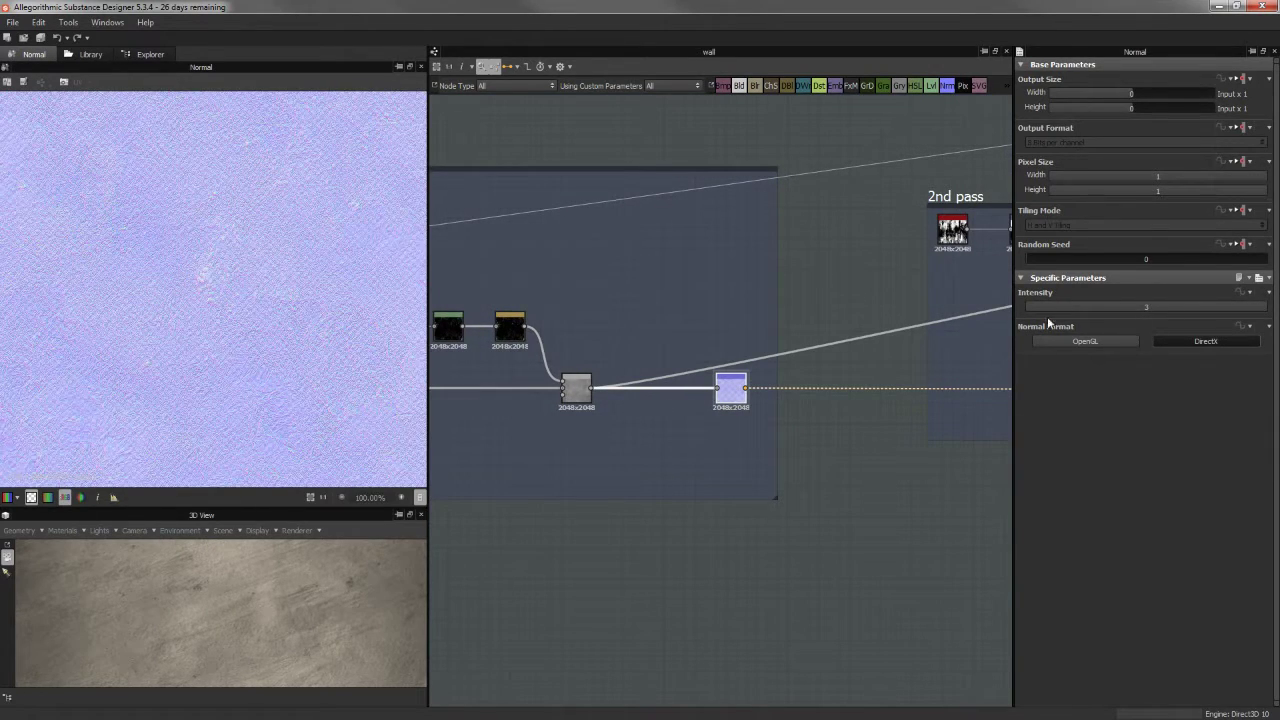
pyautogui.scroll(2, 691, 412)
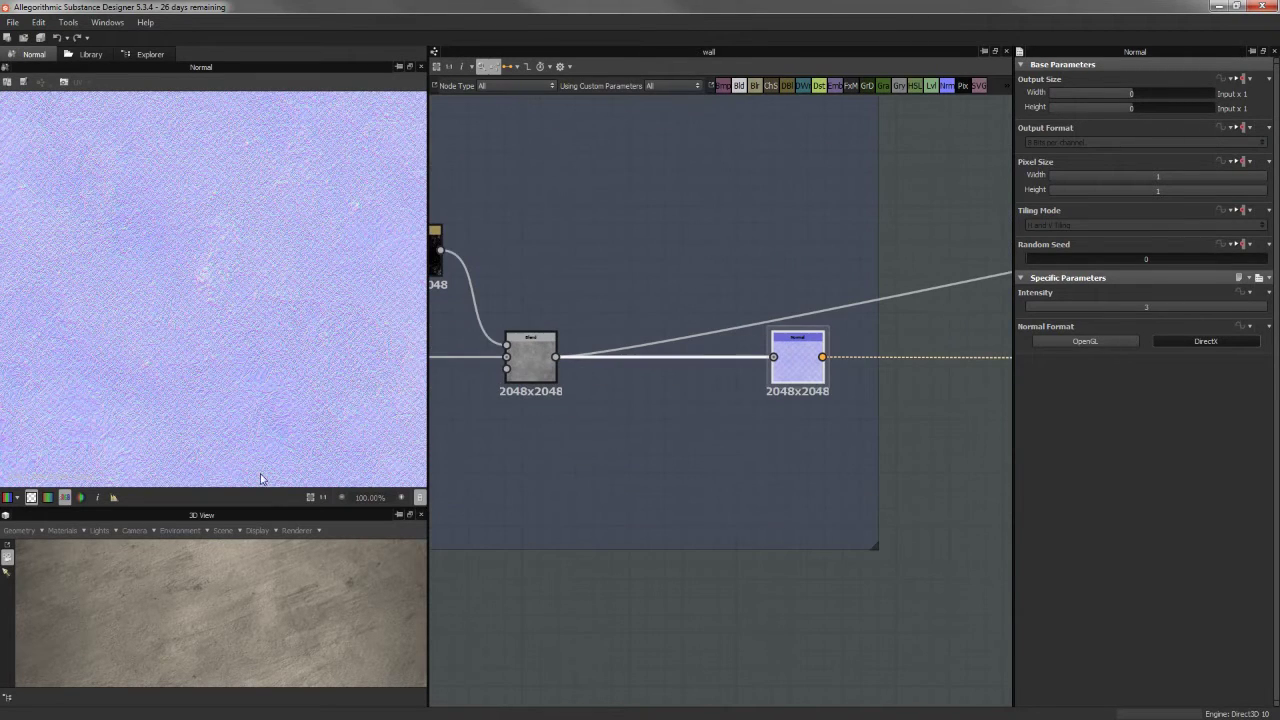
pyautogui.scroll(3, 285, 605)
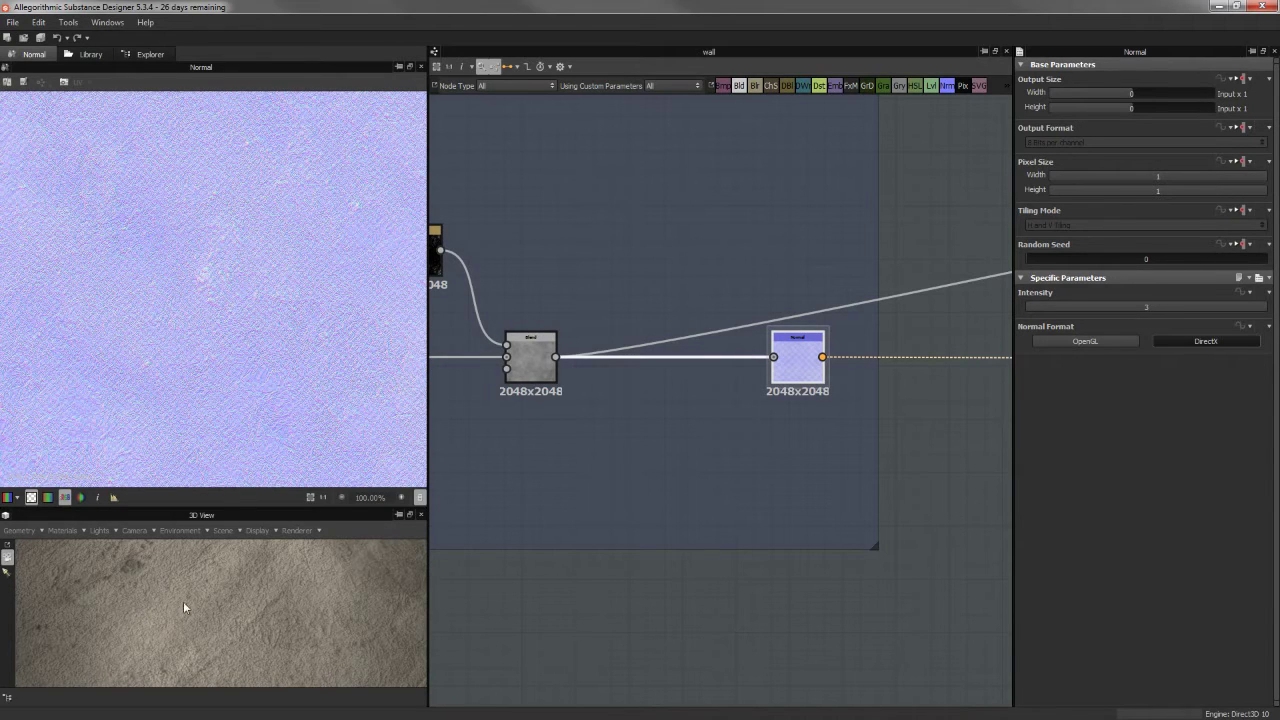
pyautogui.moveTo(173, 615)
pyautogui.mouseDown()
pyautogui.moveTo(314, 568)
pyautogui.moveTo(177, 619)
pyautogui.moveTo(243, 634)
pyautogui.moveTo(330, 608)
pyautogui.mouseUp()
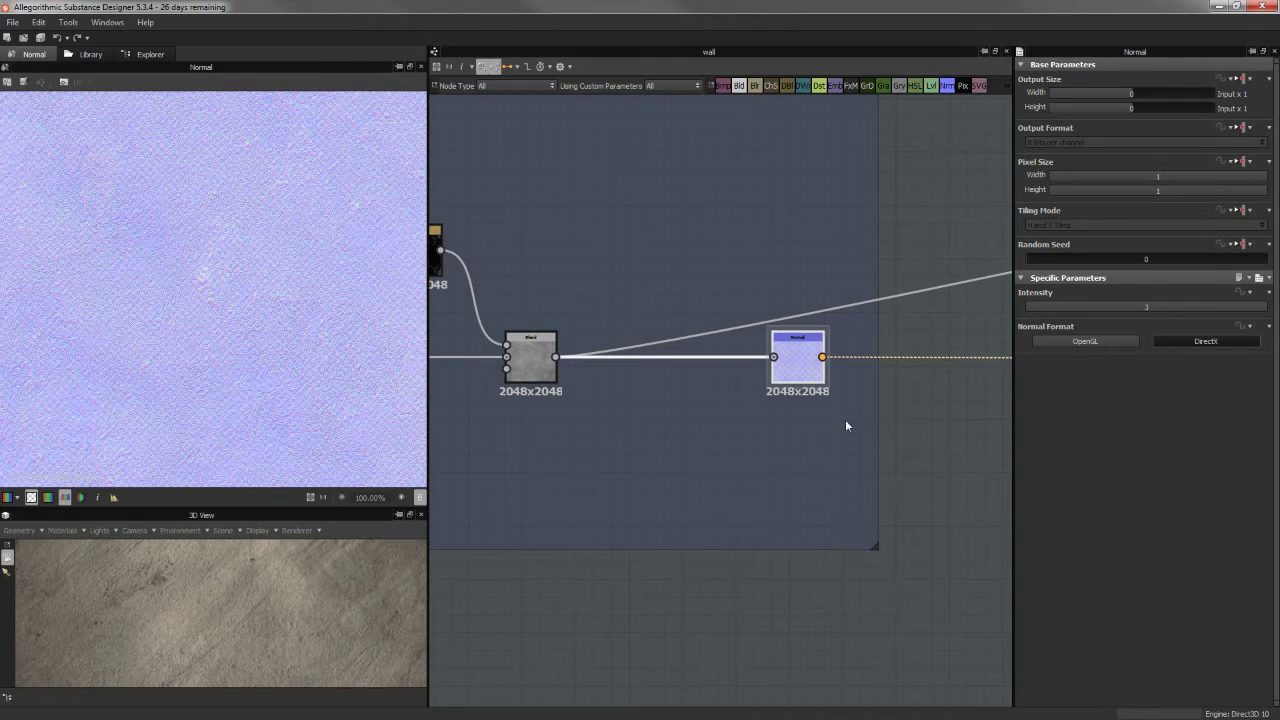
# Preview the Grunge Map 003 node at the start of the 2nd pass frame
pyautogui.moveTo(846, 426); pyautogui.dragTo(566, 454, button='middle')
pyautogui.scroll(-3, 688, 460)
pyautogui.moveTo(832, 364); pyautogui.dragTo(641, 358, button='middle')
pyautogui.doubleClick(533, 318)
pyautogui.scroll(5, 515, 270)
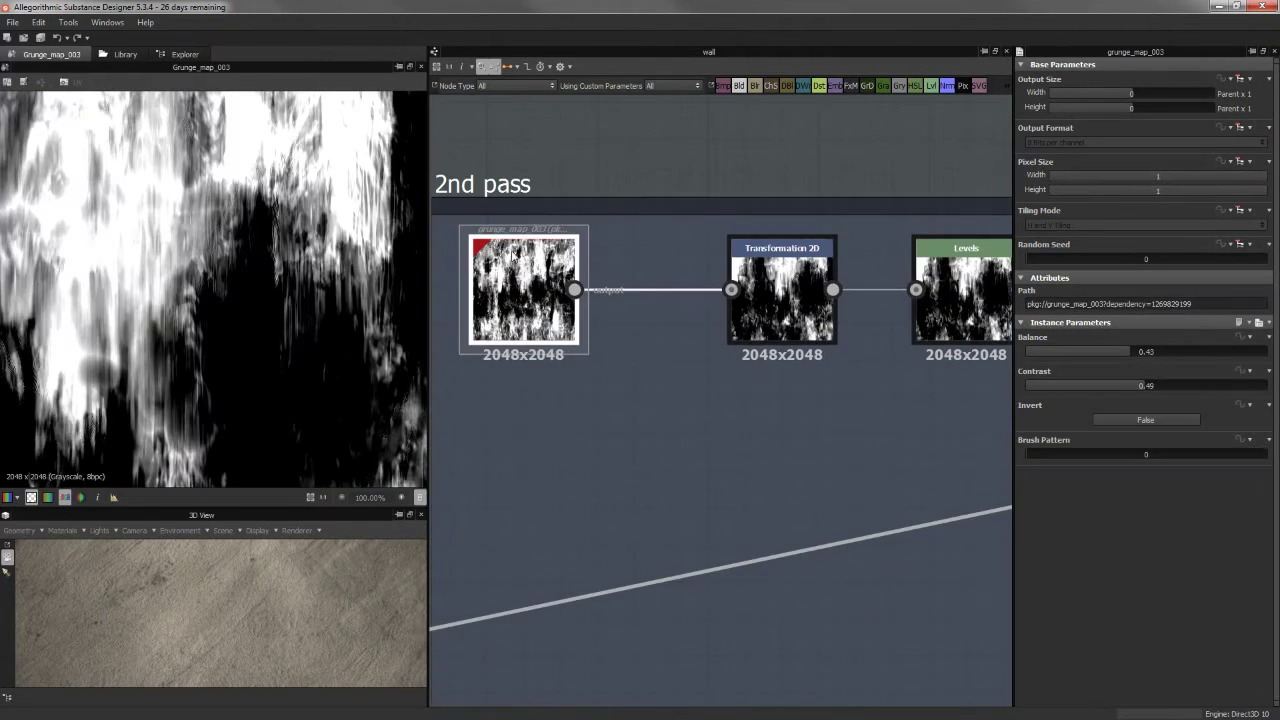
# Inspect the Transformation 2D node in the 2nd pass, comparing its result with the original Grunge Map 003
pyautogui.moveTo(571, 380); pyautogui.dragTo(539, 376, button='middle')
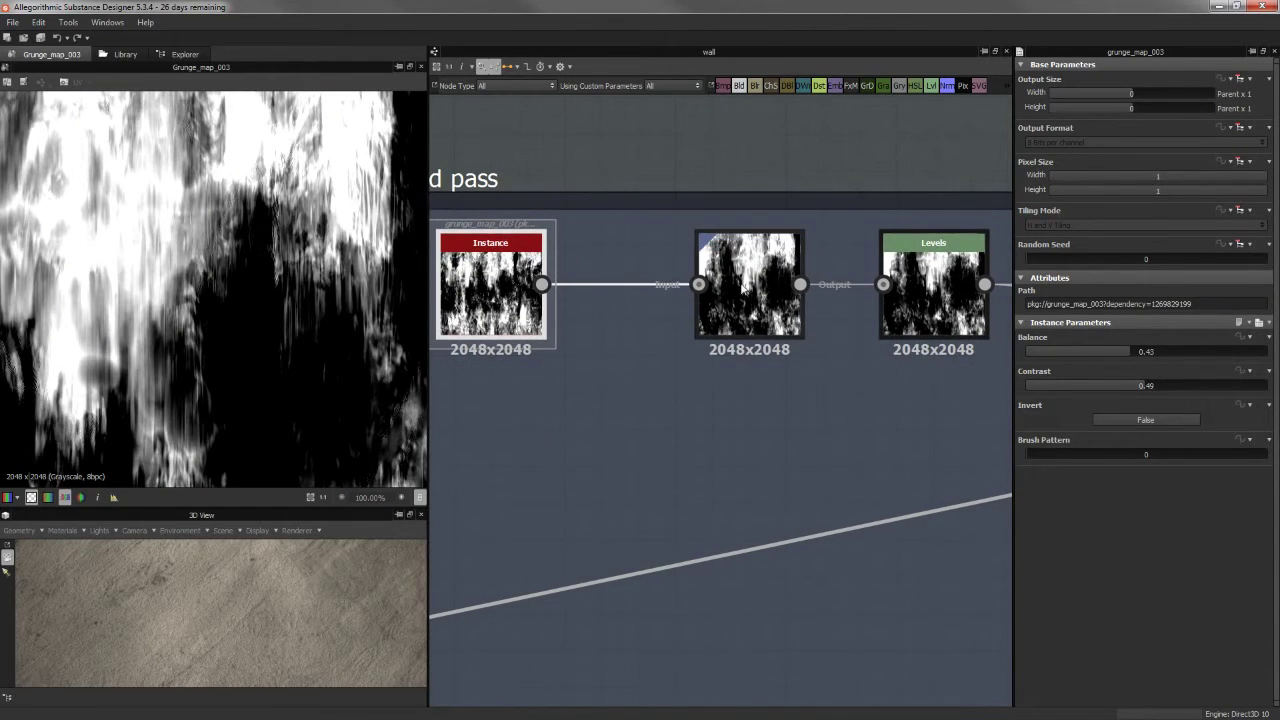
pyautogui.doubleClick(750, 295)
pyautogui.scroll(-5, 210, 267)
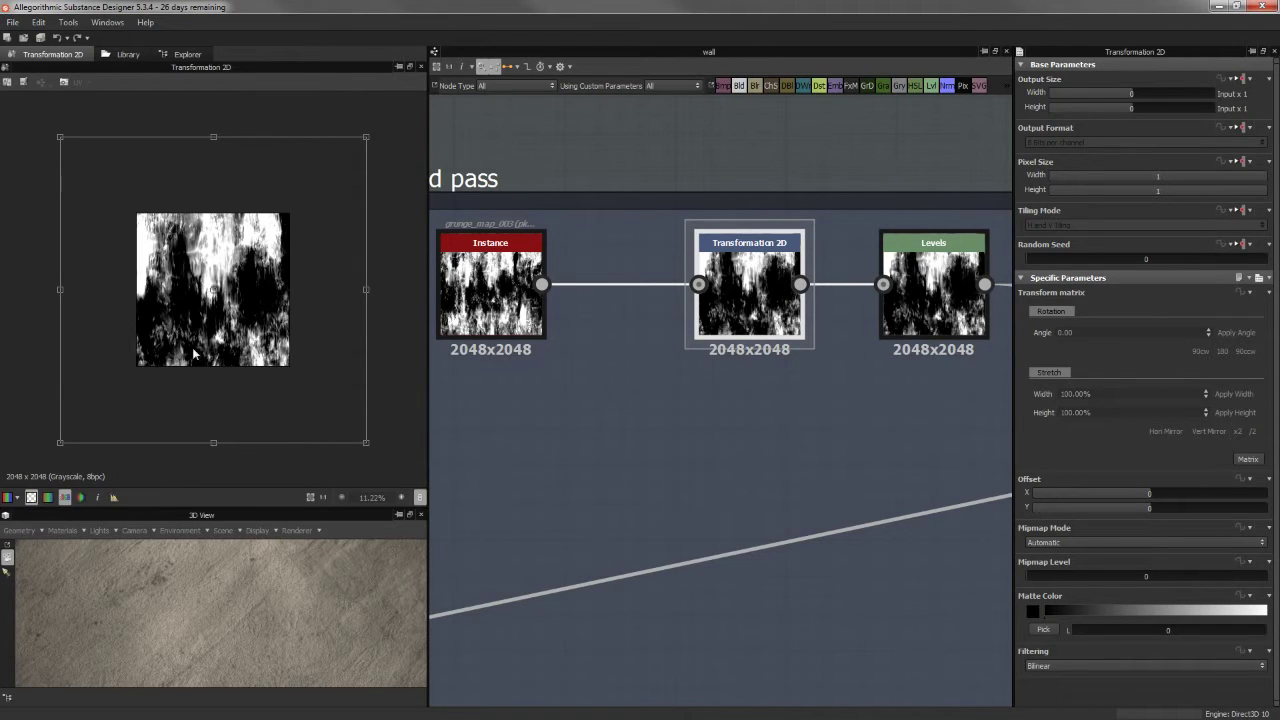
pyautogui.scroll(3, 192, 190)
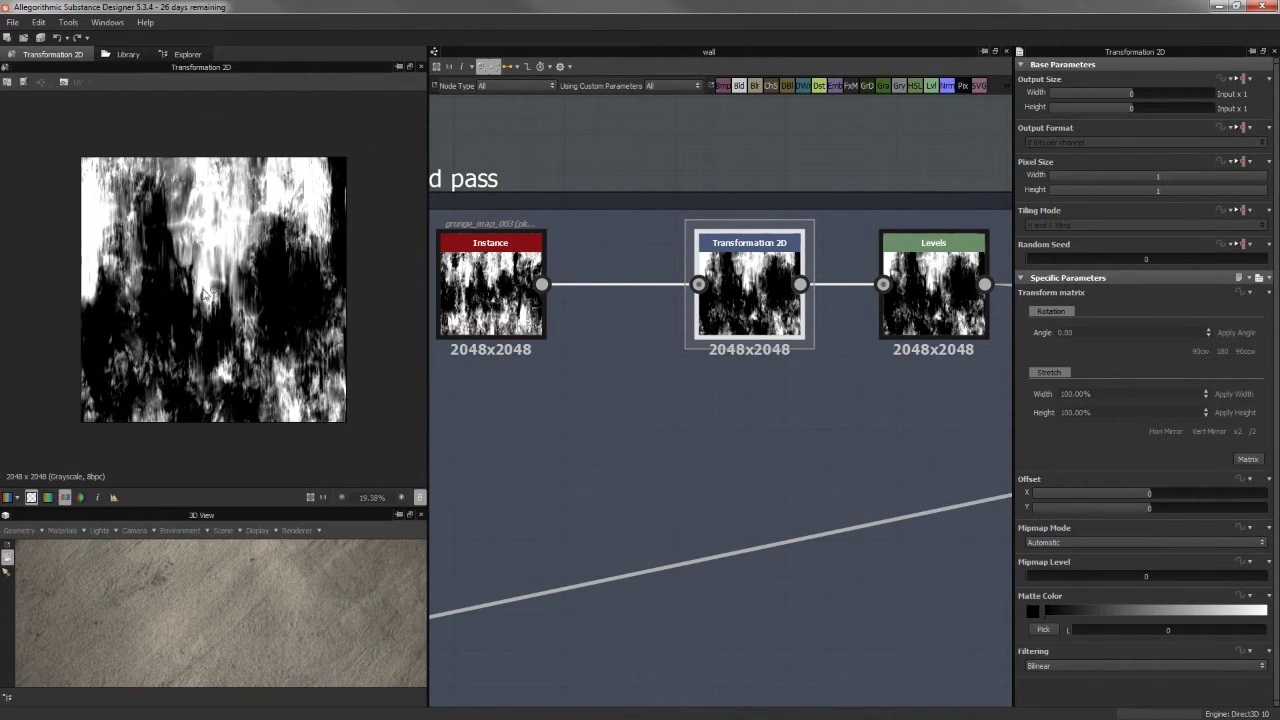
pyautogui.doubleClick(536, 310)
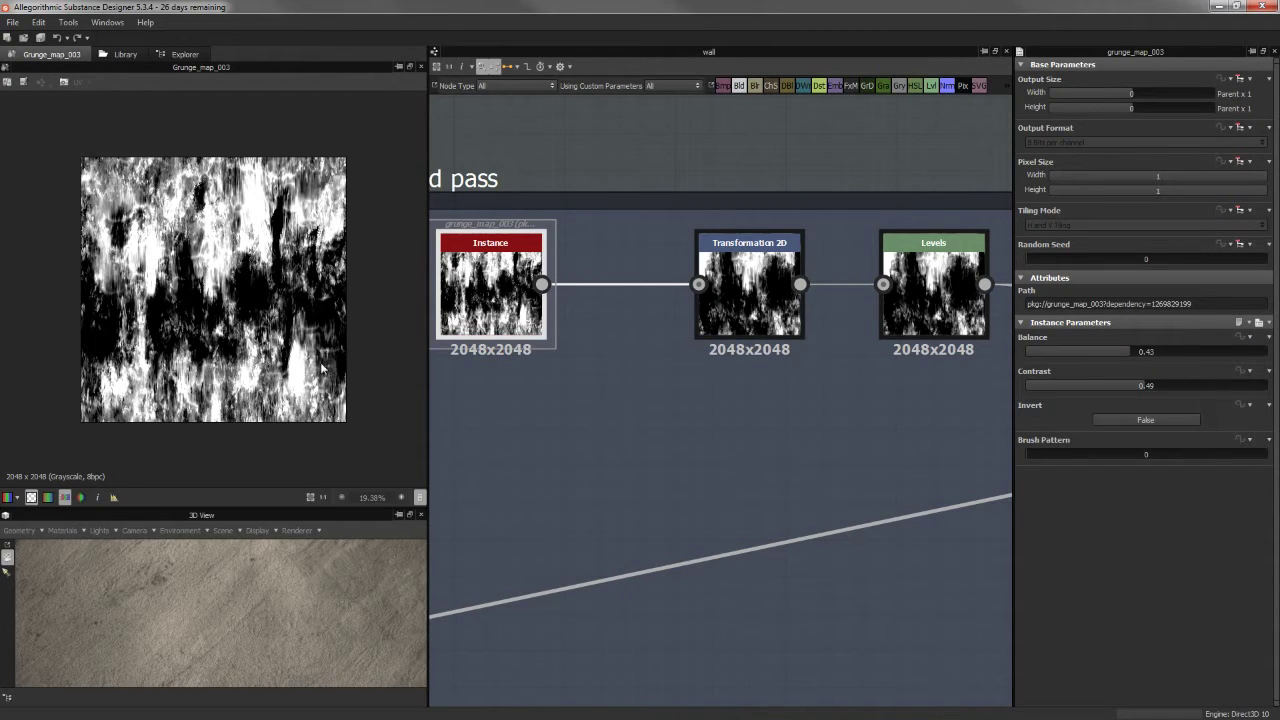
pyautogui.doubleClick(772, 315)
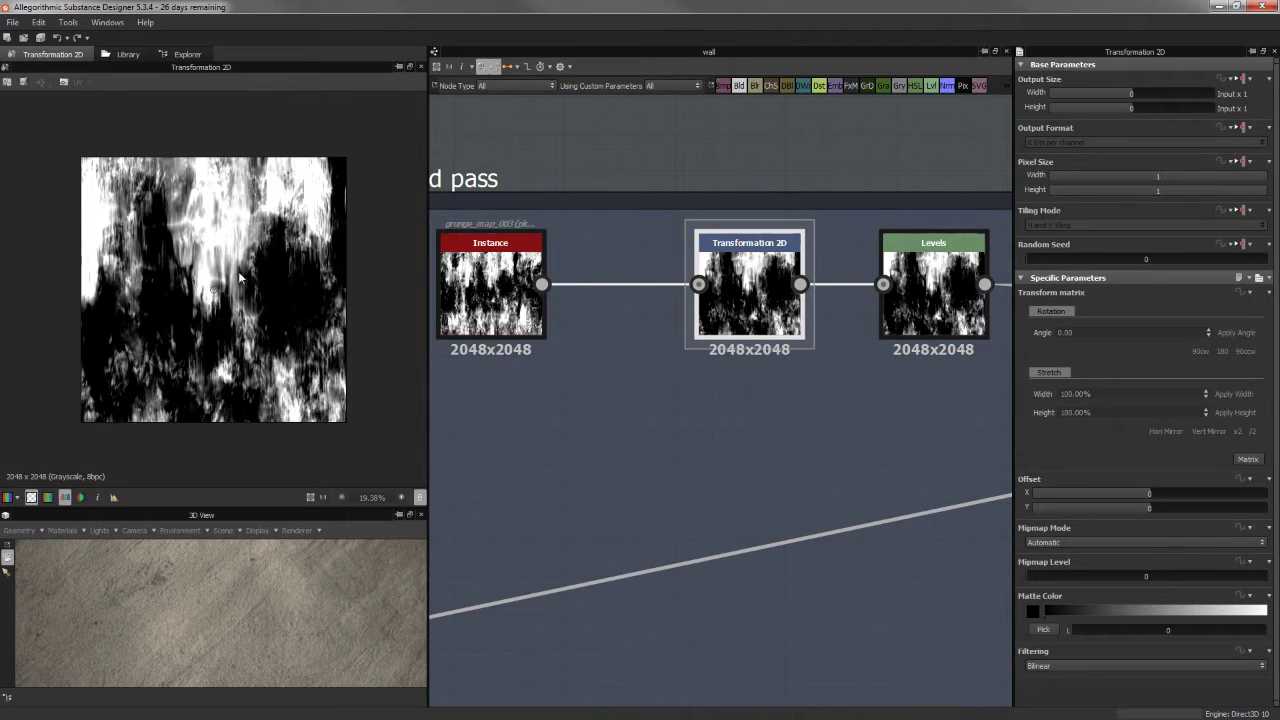
pyautogui.scroll(-1, 240, 229)
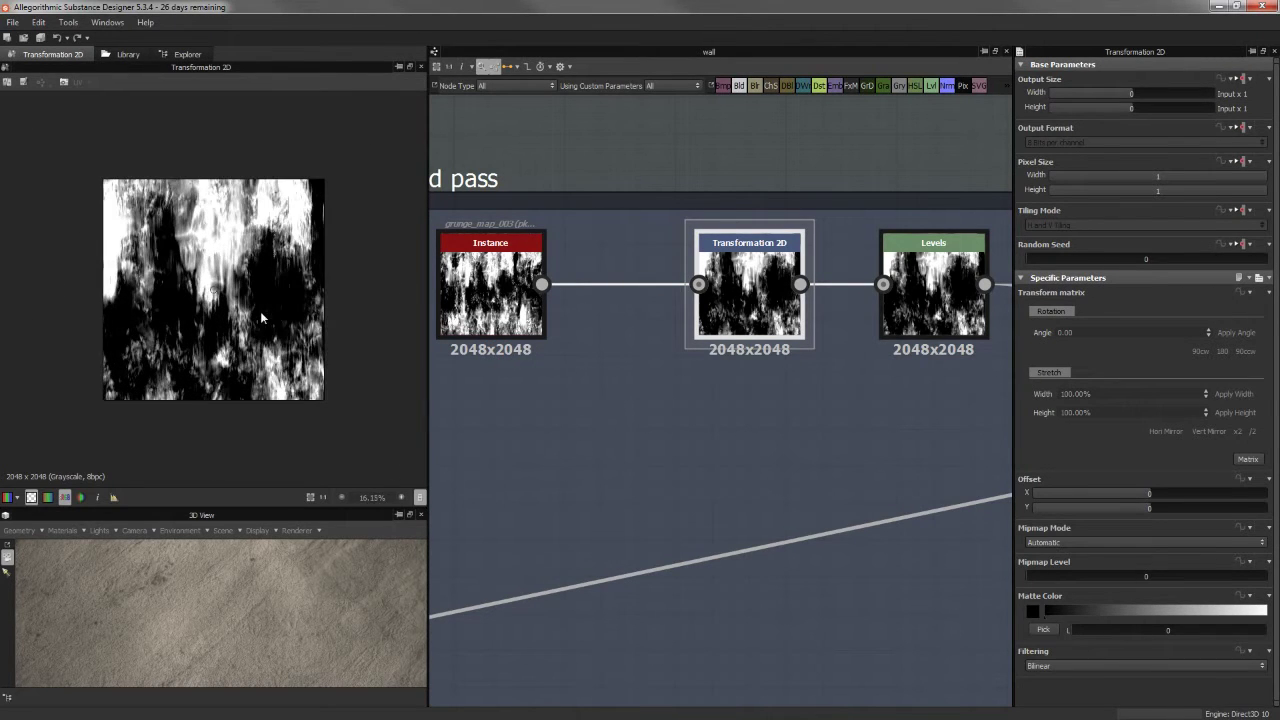
# Preview the Levels node that follows Transformation 2D in the 2nd pass
pyautogui.moveTo(997, 291); pyautogui.dragTo(708, 293, button='middle')
pyautogui.doubleClick(615, 250)
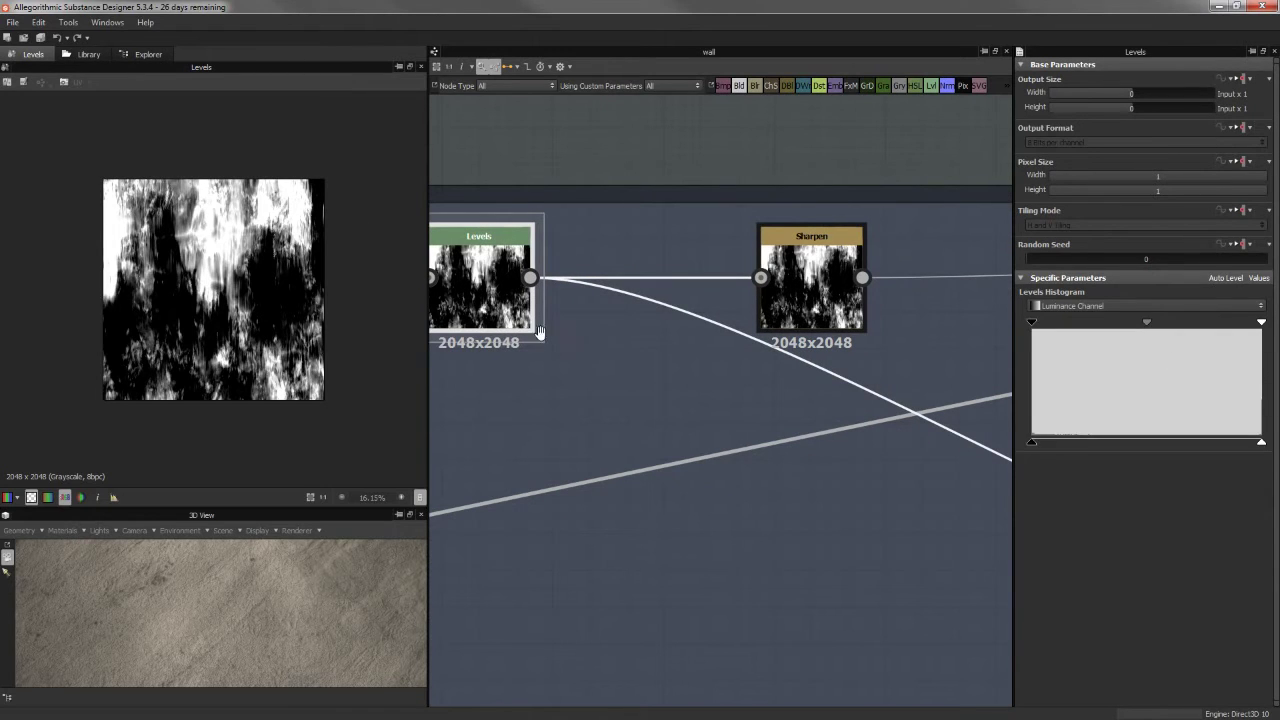
# Inspect the Sharpen node in the 2nd pass and compare its result with the preceding Levels node
pyautogui.scroll(-3, 540, 320)
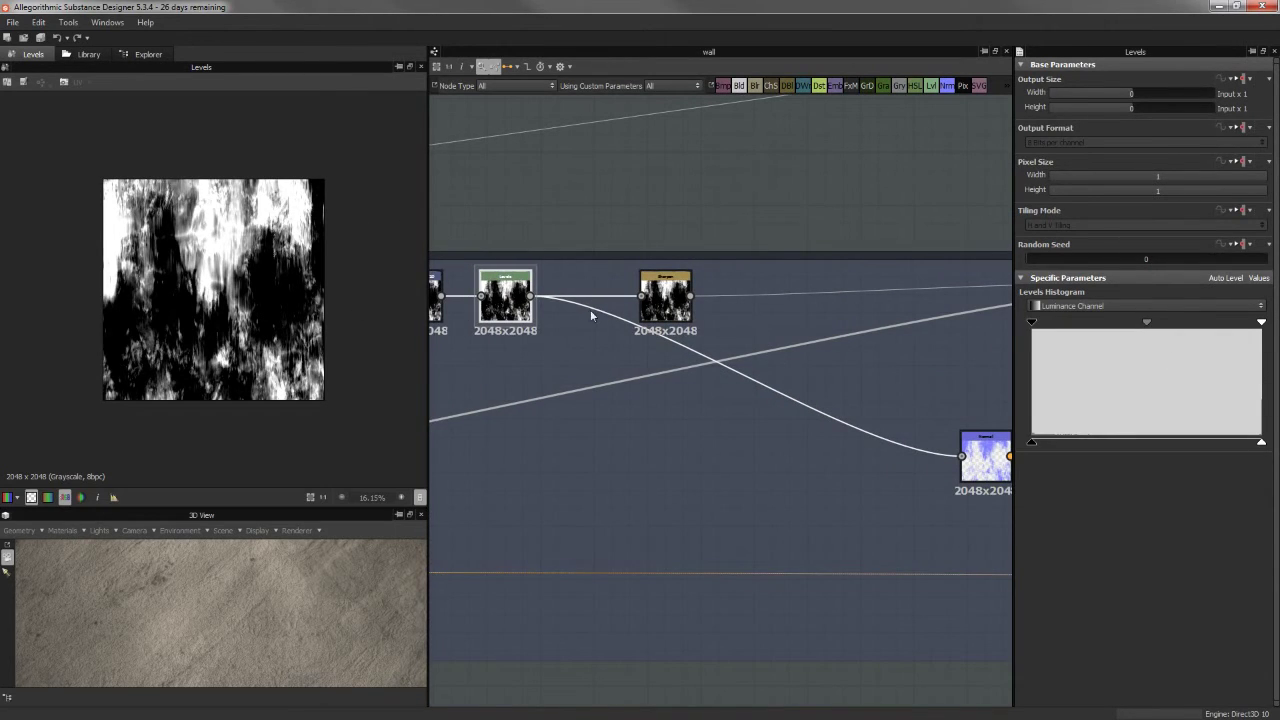
pyautogui.moveTo(546, 279); pyautogui.dragTo(583, 314, button='middle')
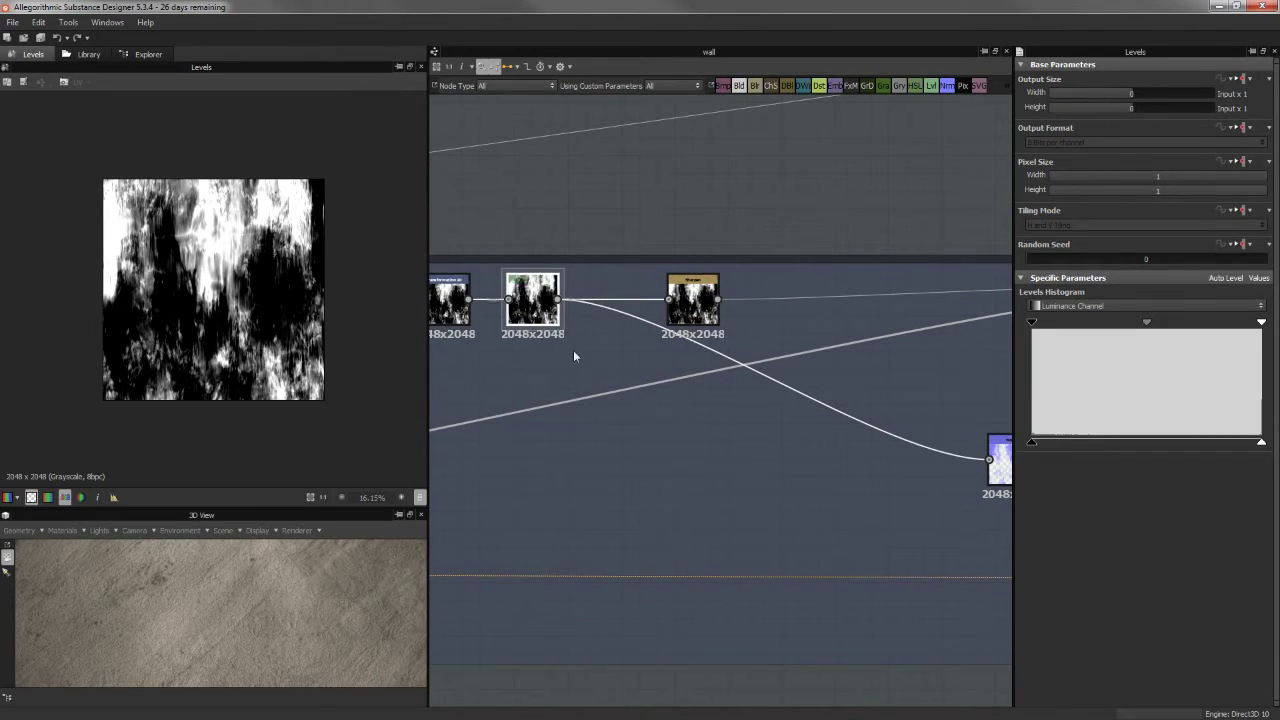
pyautogui.moveTo(593, 368); pyautogui.dragTo(443, 371, button='middle')
pyautogui.click(543, 300)
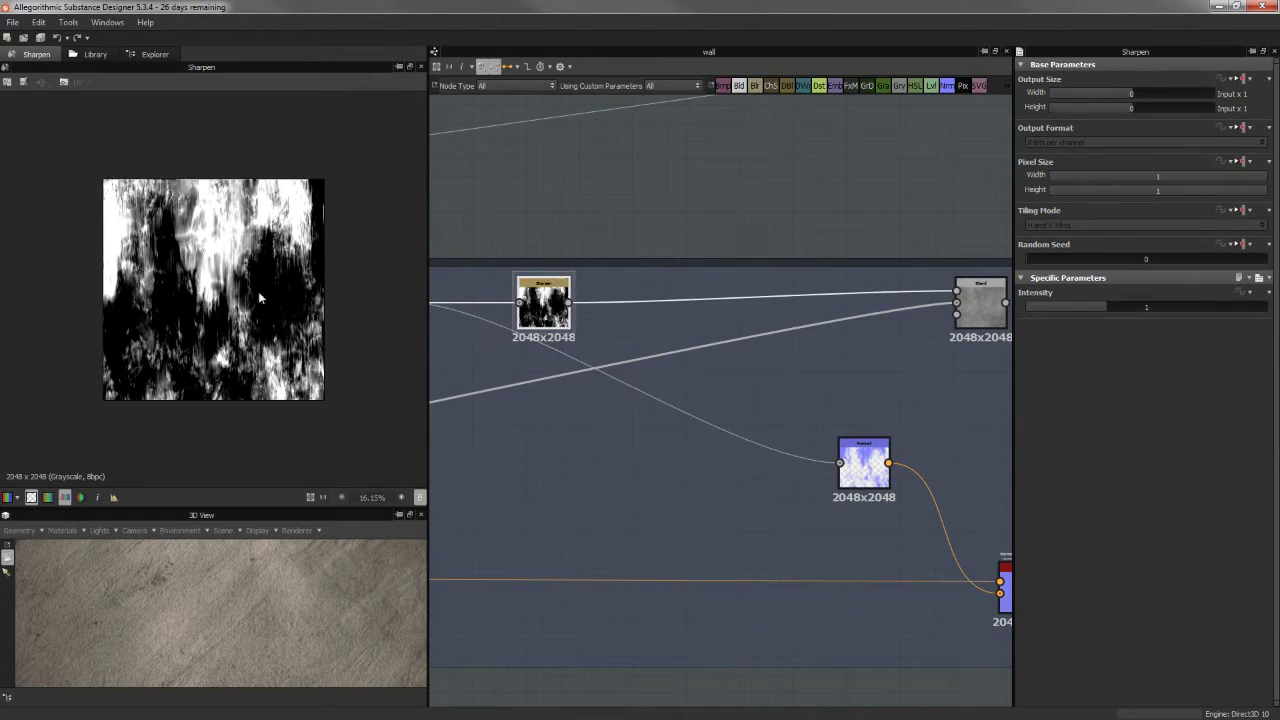
pyautogui.scroll(3, 268, 286)
pyautogui.moveTo(540, 300); pyautogui.dragTo(708, 285, button='middle')
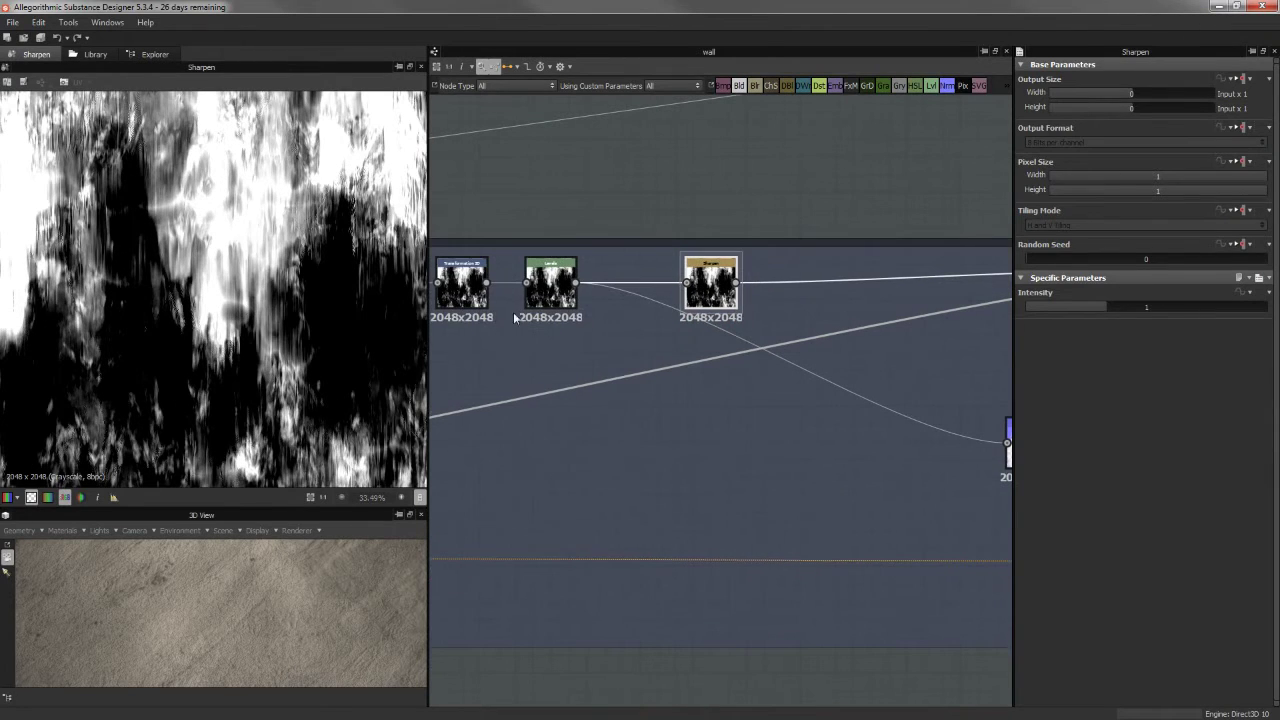
pyautogui.click(560, 290)
pyautogui.click(719, 284)
pyautogui.moveTo(801, 347); pyautogui.dragTo(664, 325, button='middle')
pyautogui.scroll(-2, 664, 325)
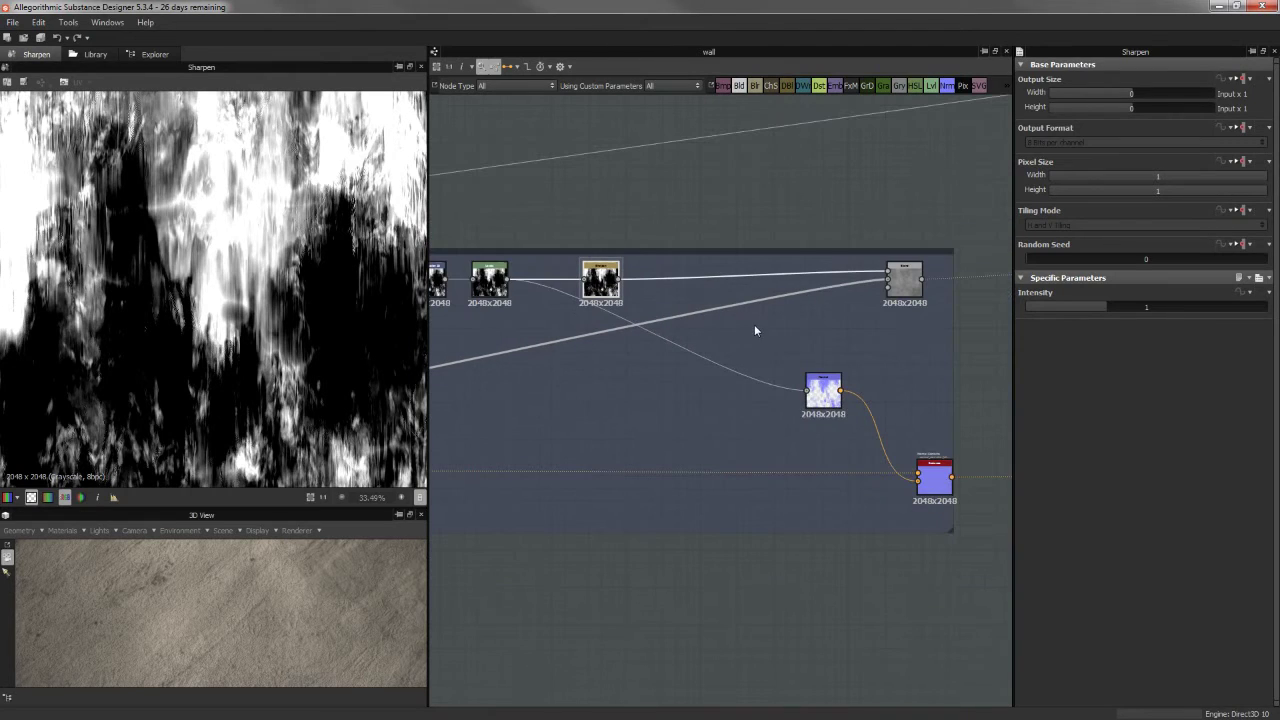
pyautogui.moveTo(608, 295); pyautogui.dragTo(640, 291, button='middle')
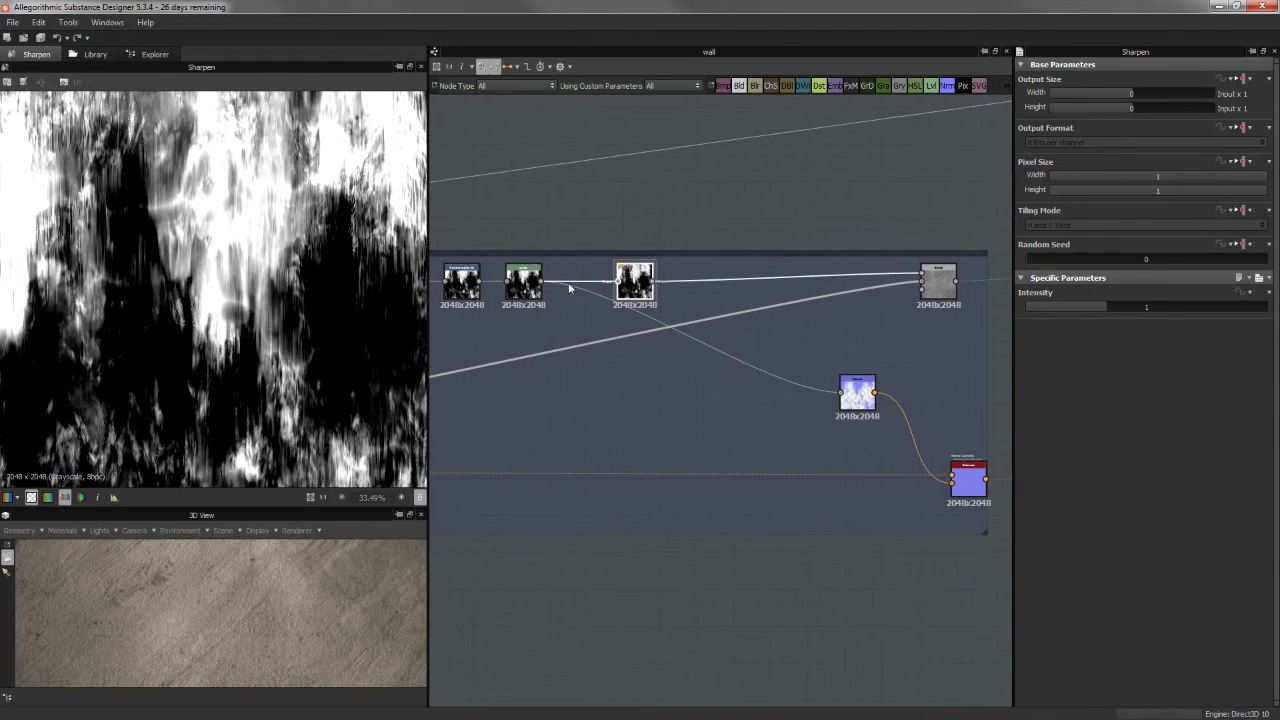
# Try feeding the 2nd pass Normal node from Sharpen instead of Levels and compare the surface relief in the enlarged 3D view
pyautogui.moveTo(656, 281); pyautogui.dragTo(841, 392)
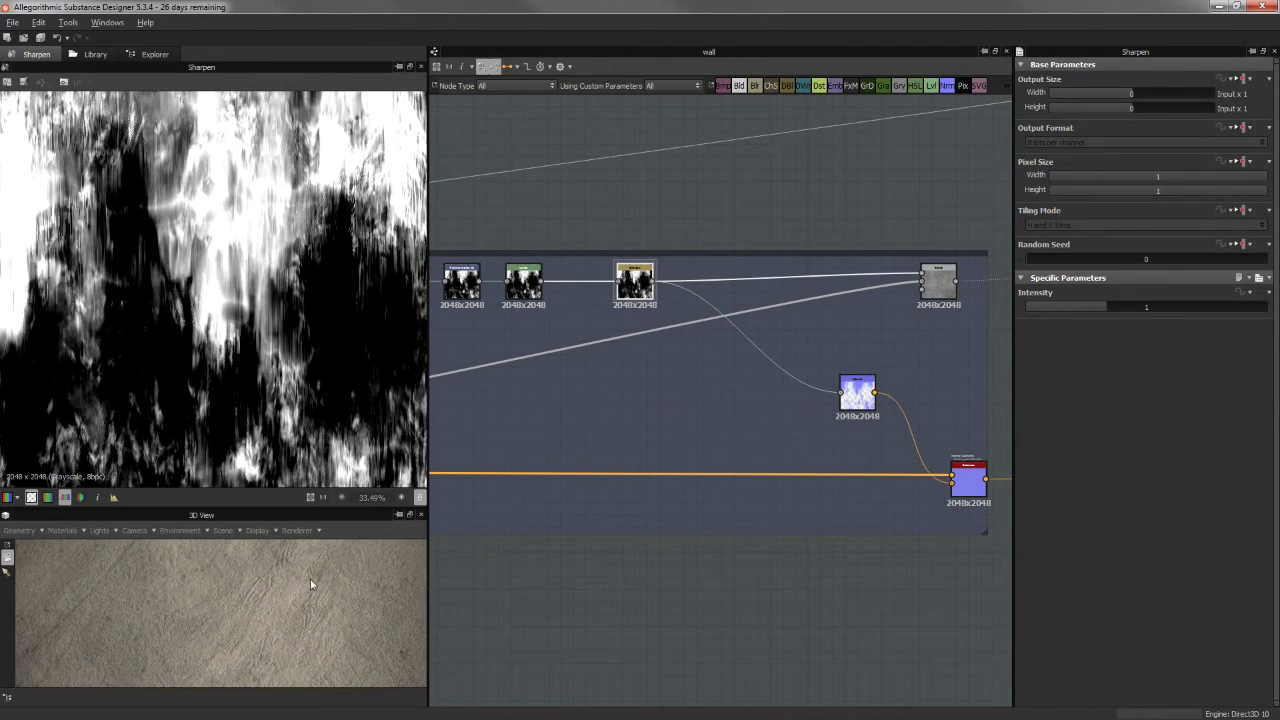
pyautogui.doubleClick(207, 514)
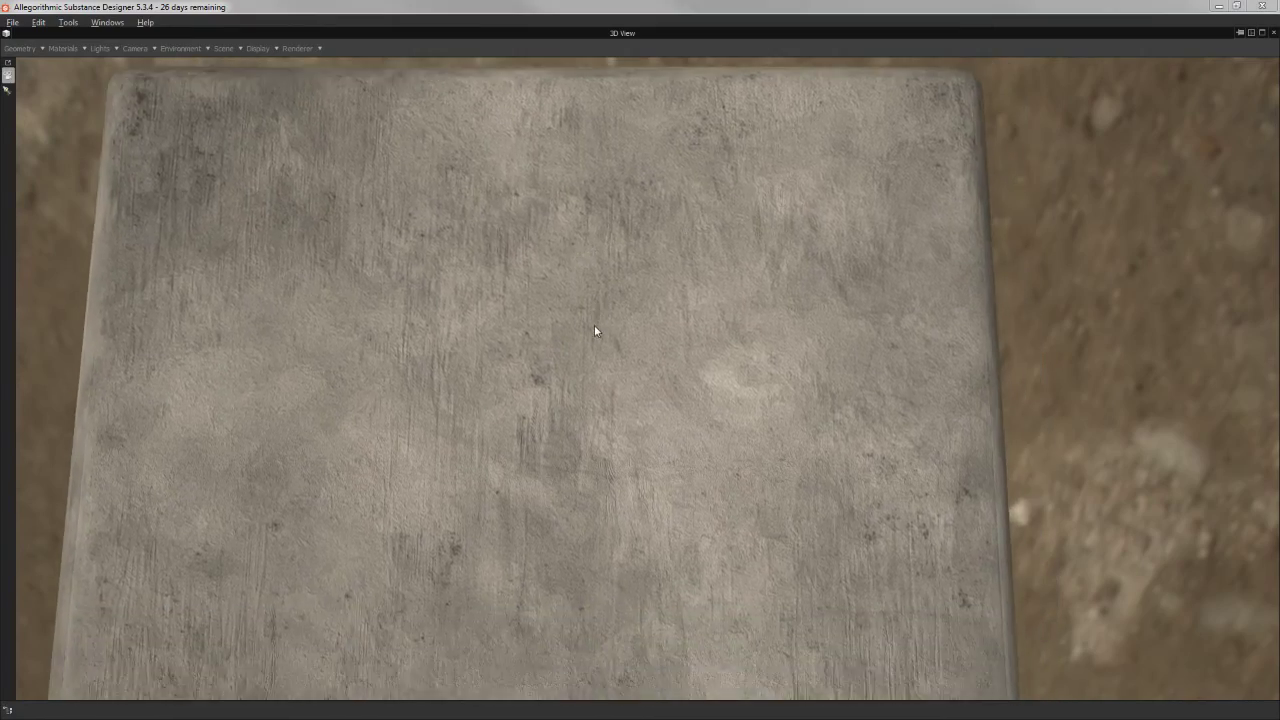
pyautogui.doubleClick(622, 35)
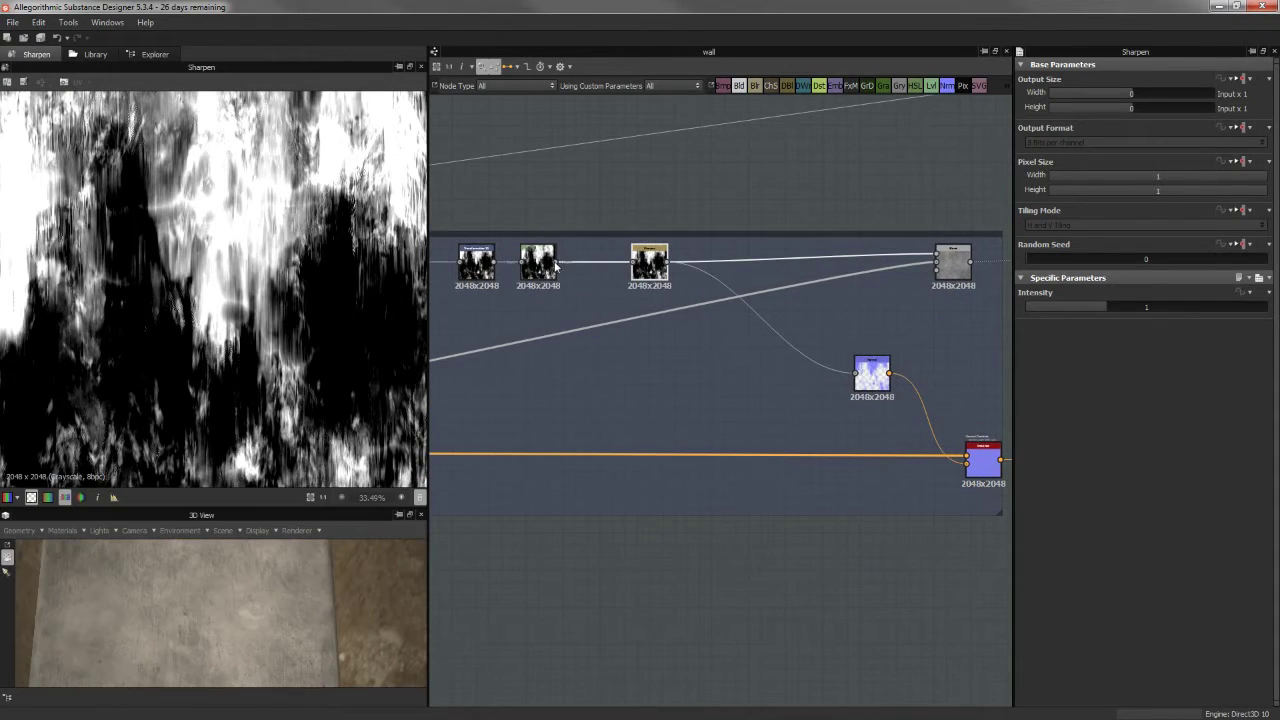
pyautogui.doubleClick(207, 514)
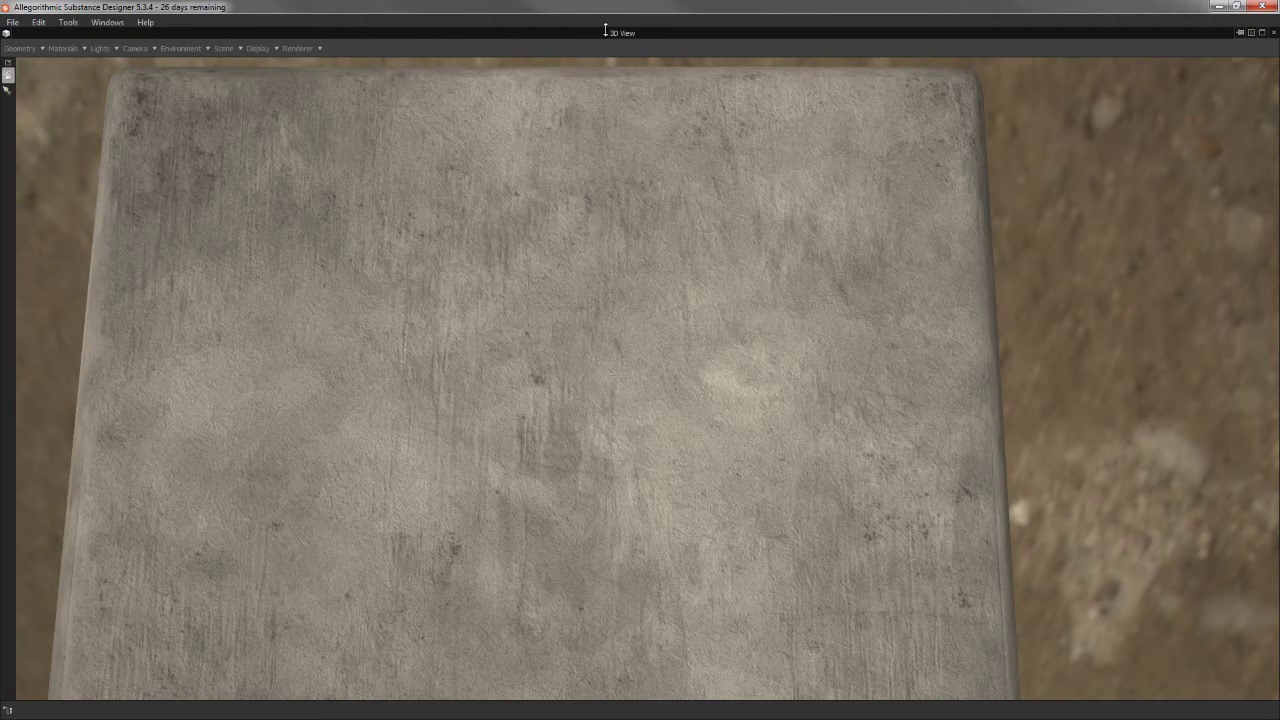
pyautogui.doubleClick(625, 36)
# Inspect the Normal node in the 2nd pass and review its Intensity setting
pyautogui.moveTo(748, 374); pyautogui.dragTo(570, 337, button='middle')
pyautogui.scroll(3, 712, 340)
pyautogui.doubleClick(690, 335)
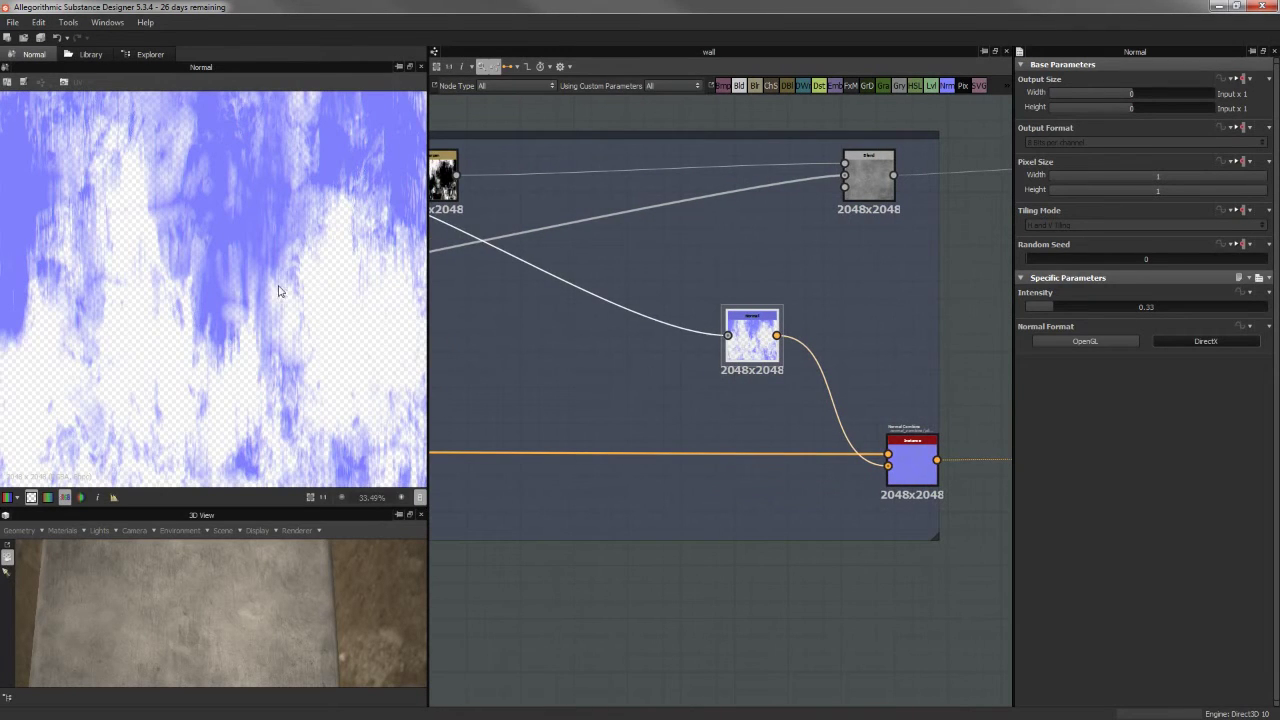
pyautogui.scroll(-1, 735, 290)
pyautogui.moveTo(737, 294)
pyautogui.mouseDown(button='middle')
pyautogui.moveTo(849, 289)
pyautogui.moveTo(743, 289)
pyautogui.mouseUp(button='middle')
pyautogui.scroll(-2, 549, 229)
pyautogui.scroll(2, 797, 295)
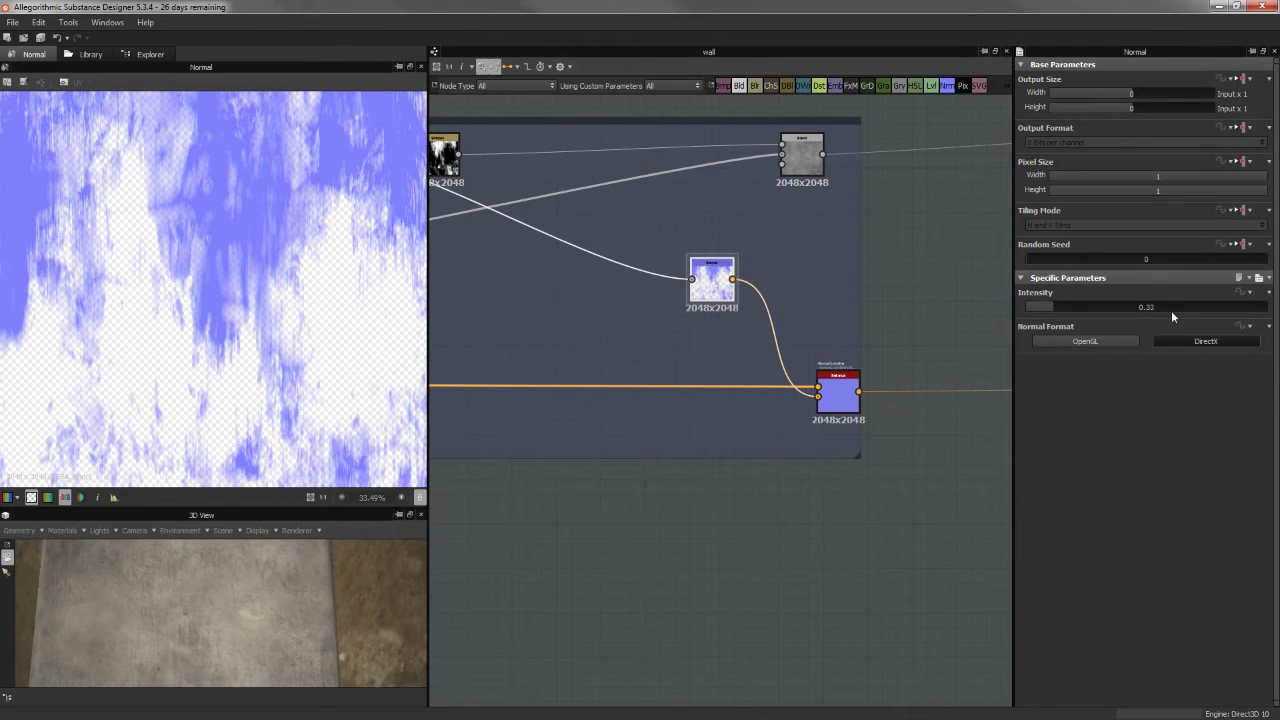
pyautogui.moveTo(1051, 313); pyautogui.dragTo(1045, 308)
# Preview the Normal Combine node of the 2nd pass and trace its input back to the 1st pass Normal node
pyautogui.doubleClick(838, 395)
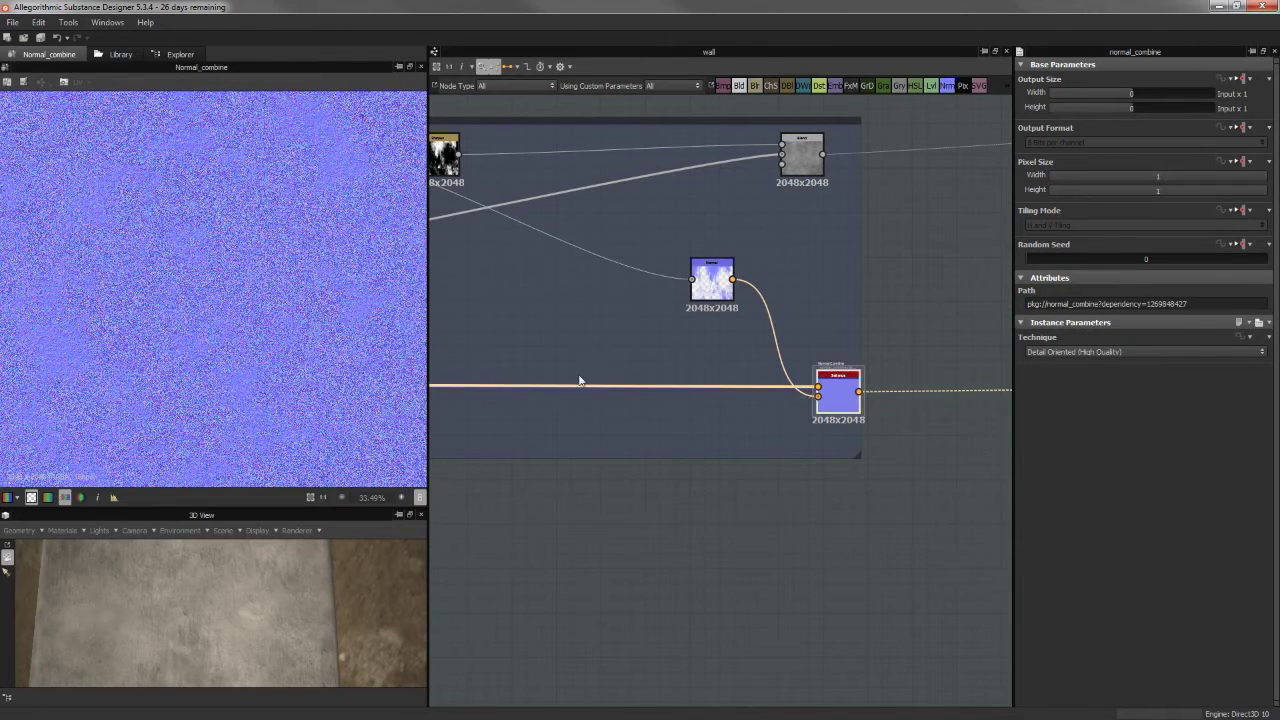
pyautogui.scroll(-5, 603, 348)
pyautogui.moveTo(671, 334); pyautogui.dragTo(938, 306, button='middle')
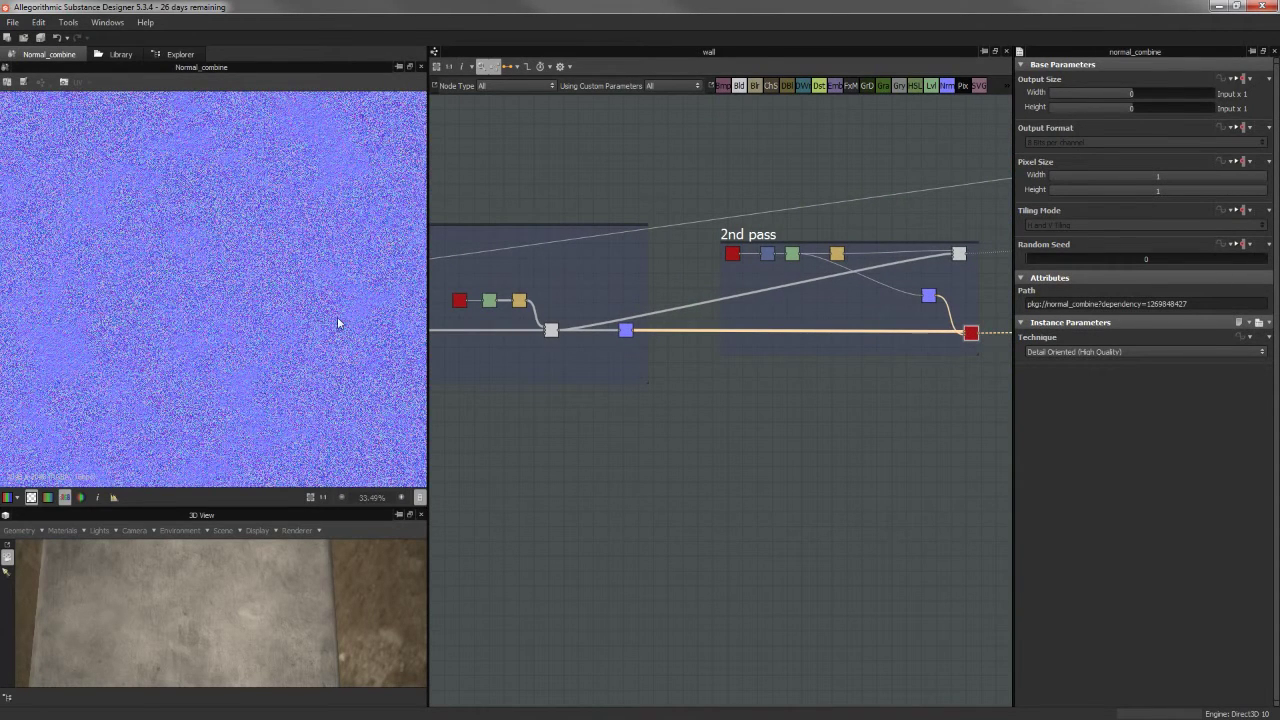
pyautogui.scroll(-4, 230, 319)
pyautogui.scroll(2, 230, 319)
pyautogui.scroll(2, 637, 362)
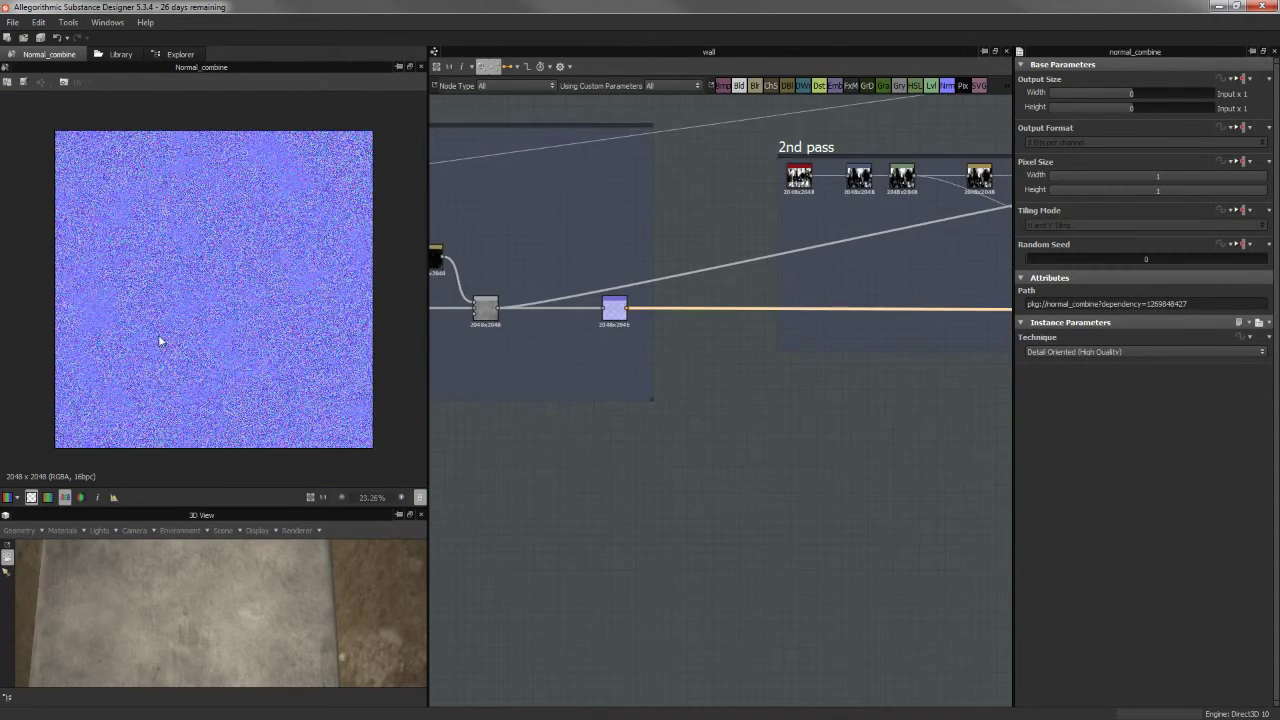
pyautogui.moveTo(736, 356); pyautogui.dragTo(612, 356, button='middle')
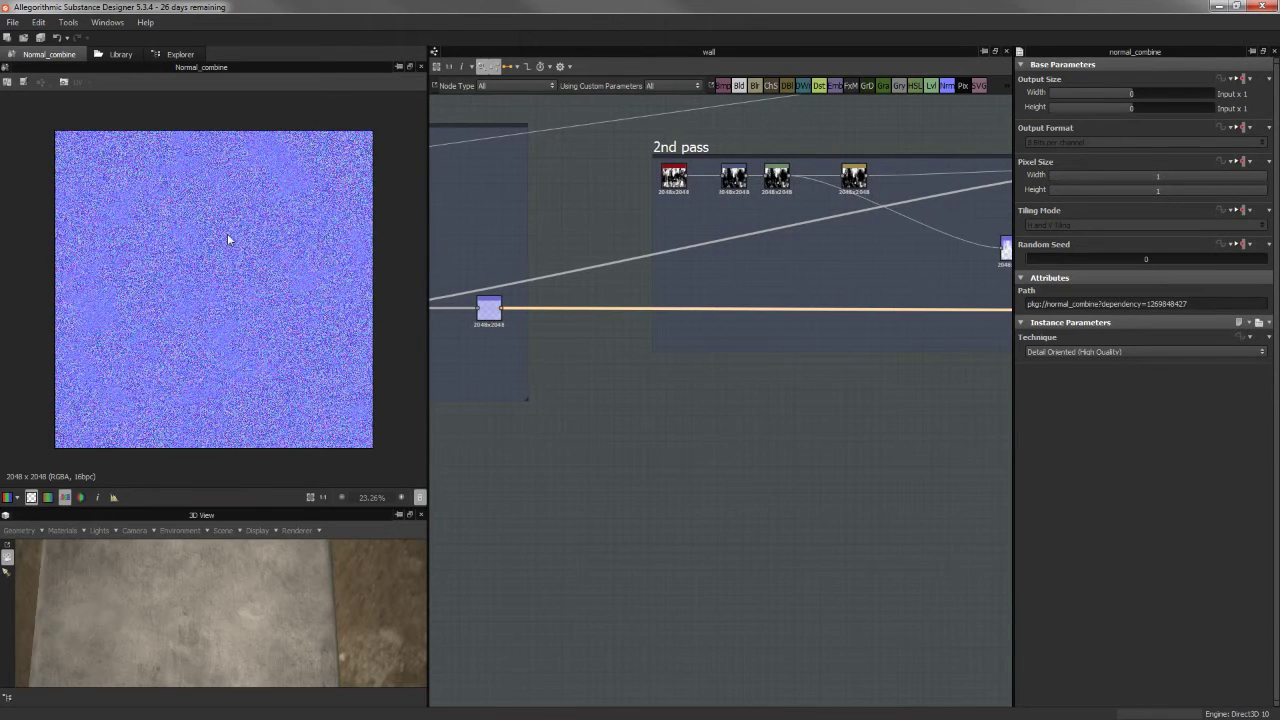
# Preview the Blend node at the end of the 2nd pass
pyautogui.moveTo(740, 358); pyautogui.dragTo(537, 365, button='middle')
pyautogui.moveTo(898, 320); pyautogui.dragTo(843, 330, button='middle')
pyautogui.moveTo(676, 268); pyautogui.dragTo(711, 376, button='middle')
pyautogui.click(845, 306)
pyautogui.doubleClick(846, 305)
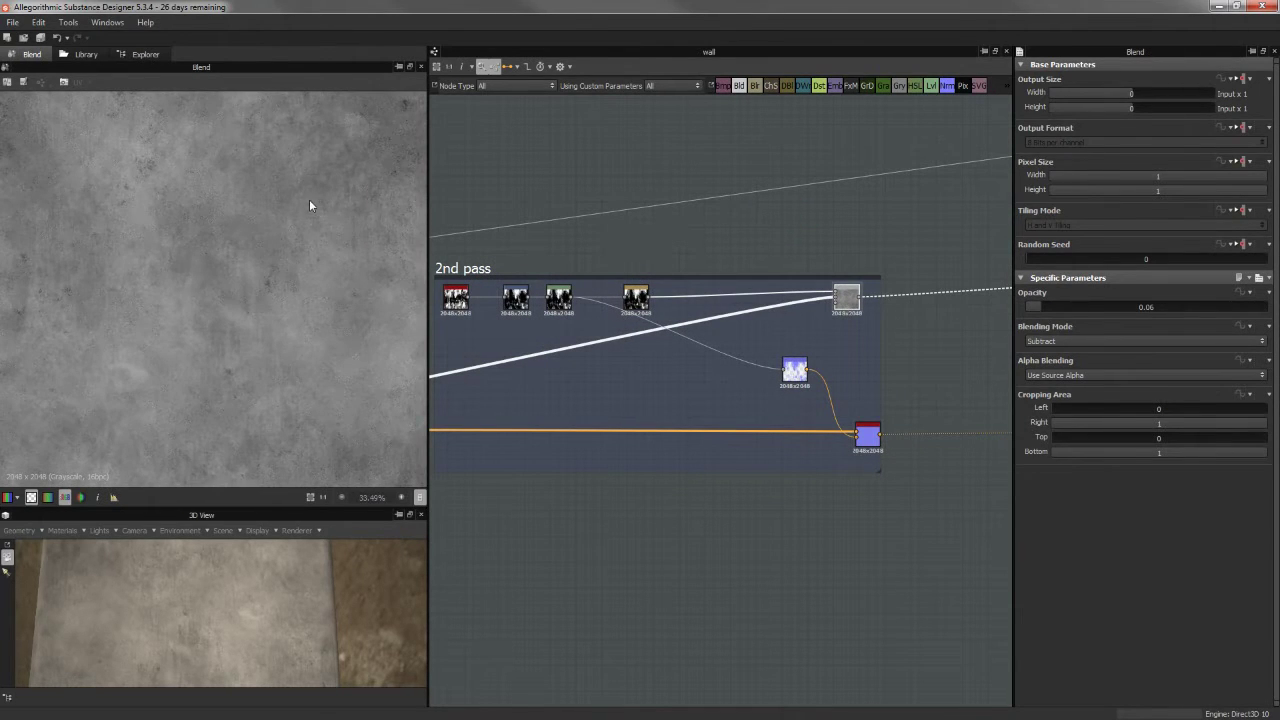
# Try the 2nd pass Blend node with its Opacity at 0.3 and examine the vertical streaks
pyautogui.scroll(2, 260, 232)
pyautogui.scroll(-2, 299, 208)
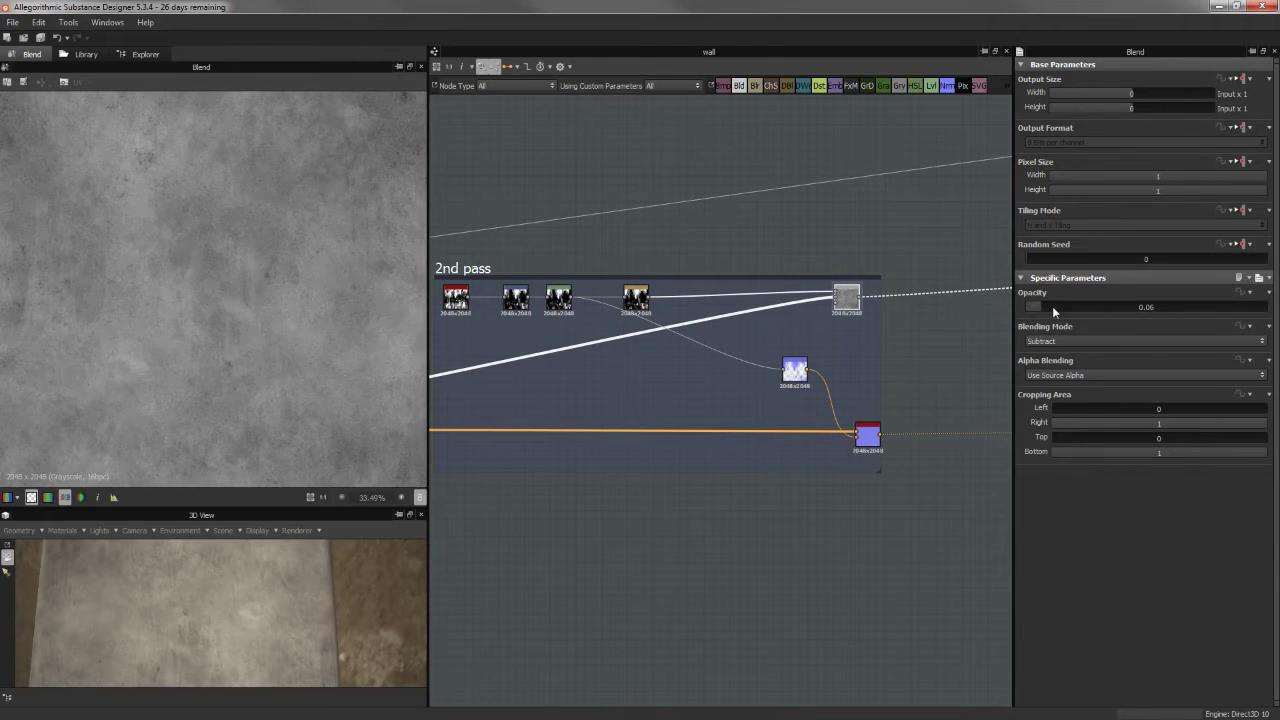
pyautogui.moveTo(1052, 306); pyautogui.dragTo(1098, 306)
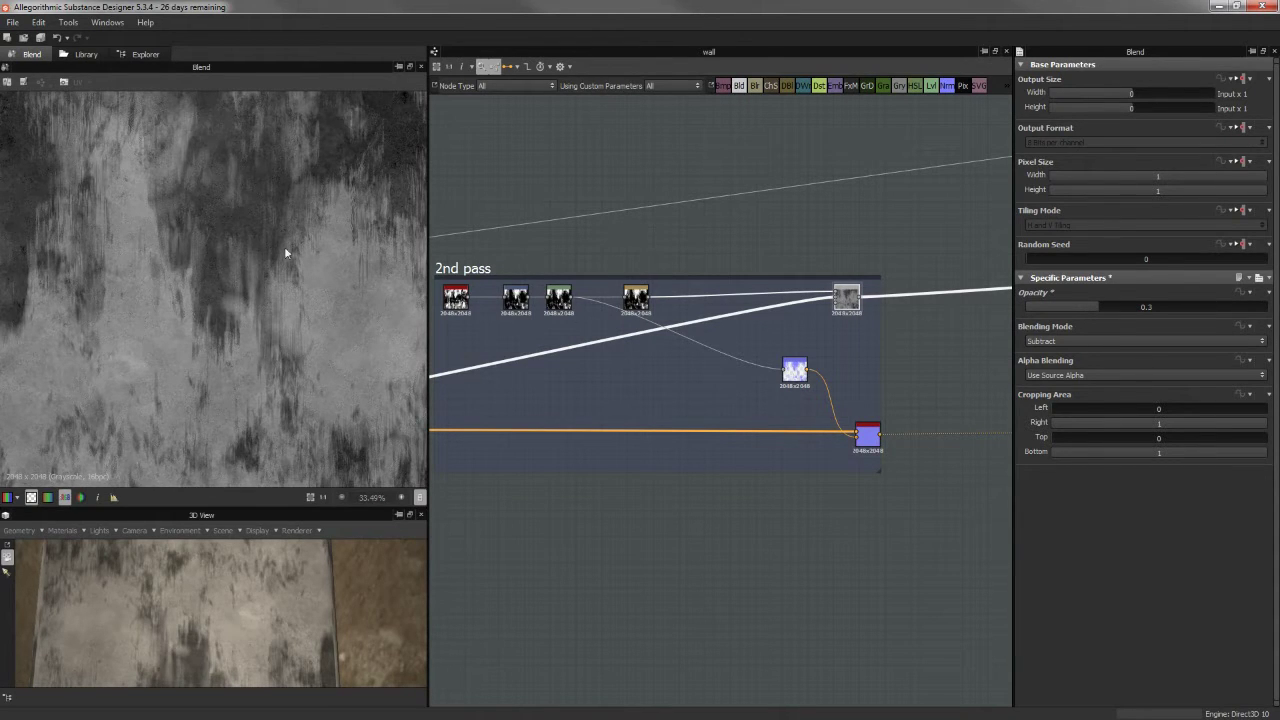
pyautogui.scroll(-2, 280, 329)
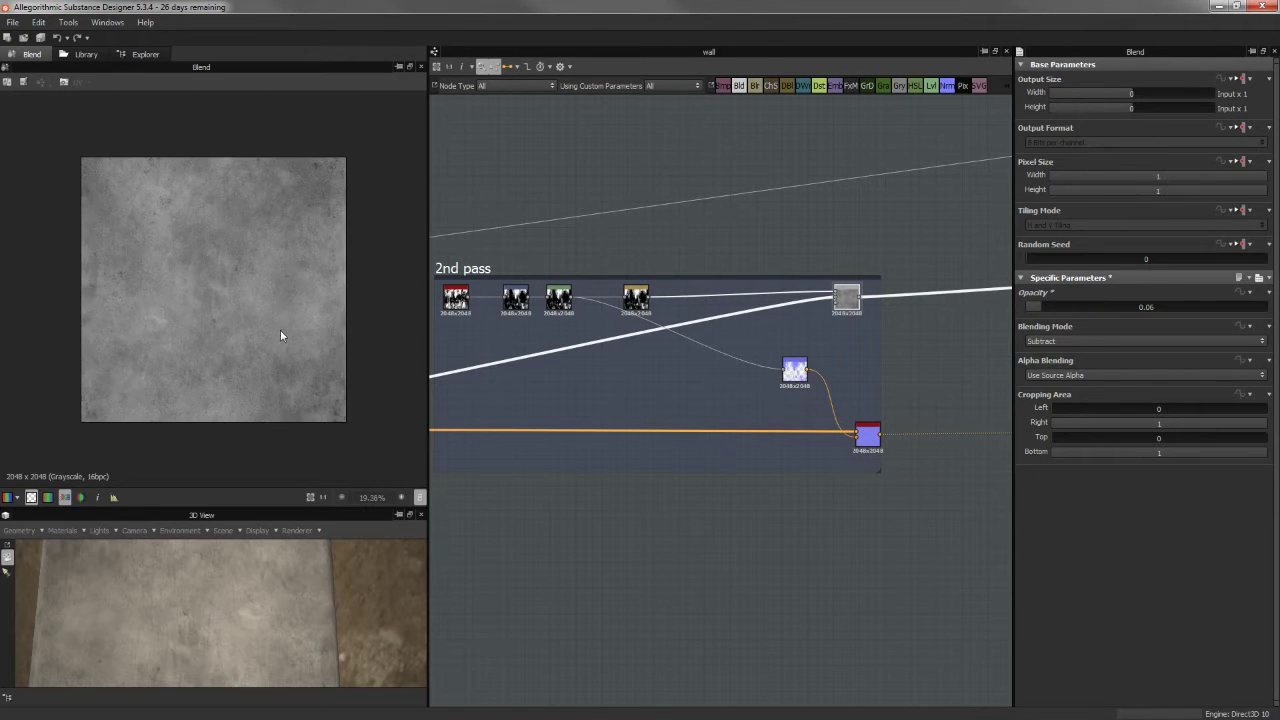
# Preview the Cells 3 node at the start of the 3rd pass frame and examine its cell edges
pyautogui.moveTo(829, 295); pyautogui.dragTo(585, 296, button='middle')
pyautogui.moveTo(691, 300); pyautogui.dragTo(877, 326, button='middle')
pyautogui.scroll(-1, 725, 376)
pyautogui.moveTo(693, 374); pyautogui.dragTo(587, 358, button='middle')
pyautogui.scroll(5, 825, 187)
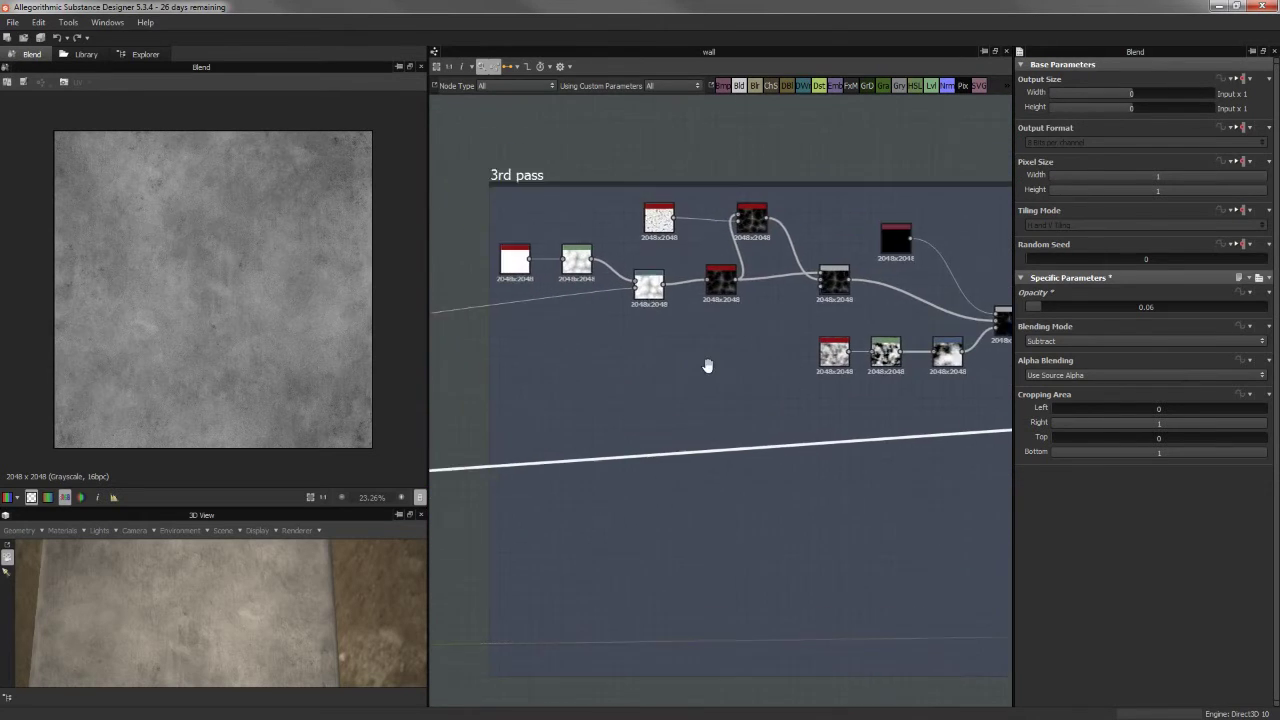
pyautogui.scroll(5, 212, 612)
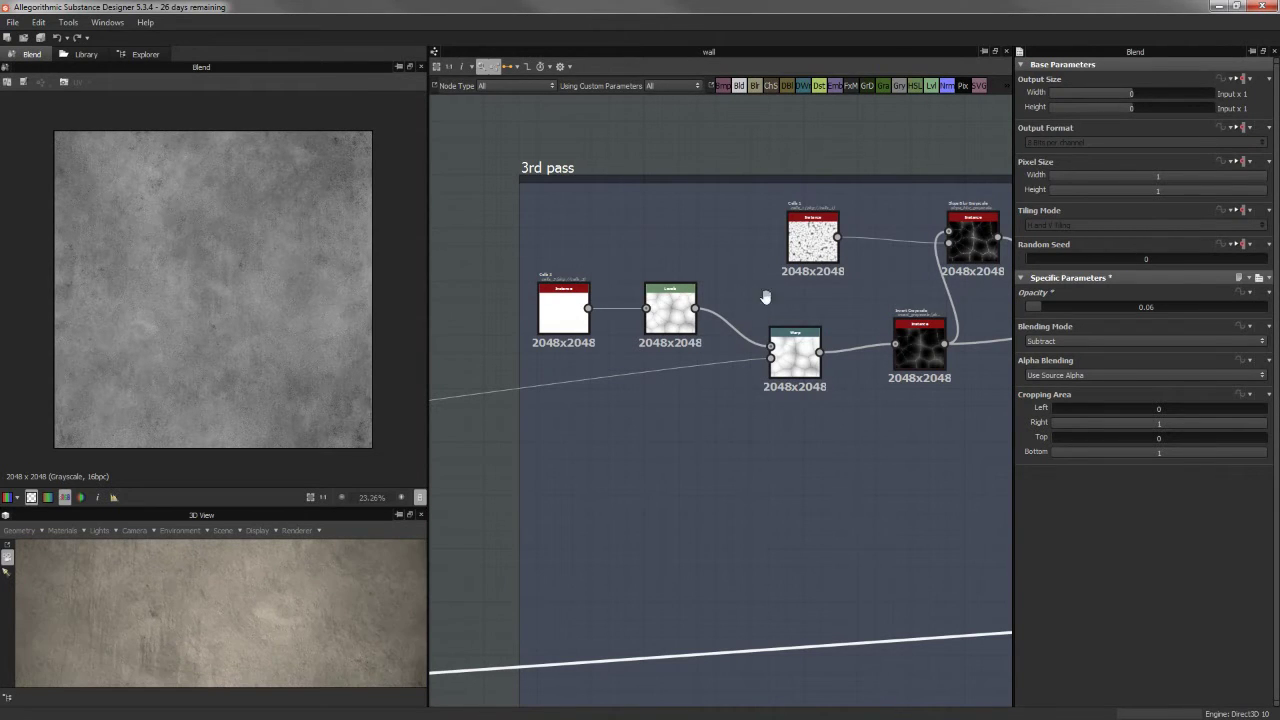
pyautogui.moveTo(772, 315); pyautogui.dragTo(784, 351, button='middle')
pyautogui.click(564, 343)
pyautogui.scroll(2, 245, 291)
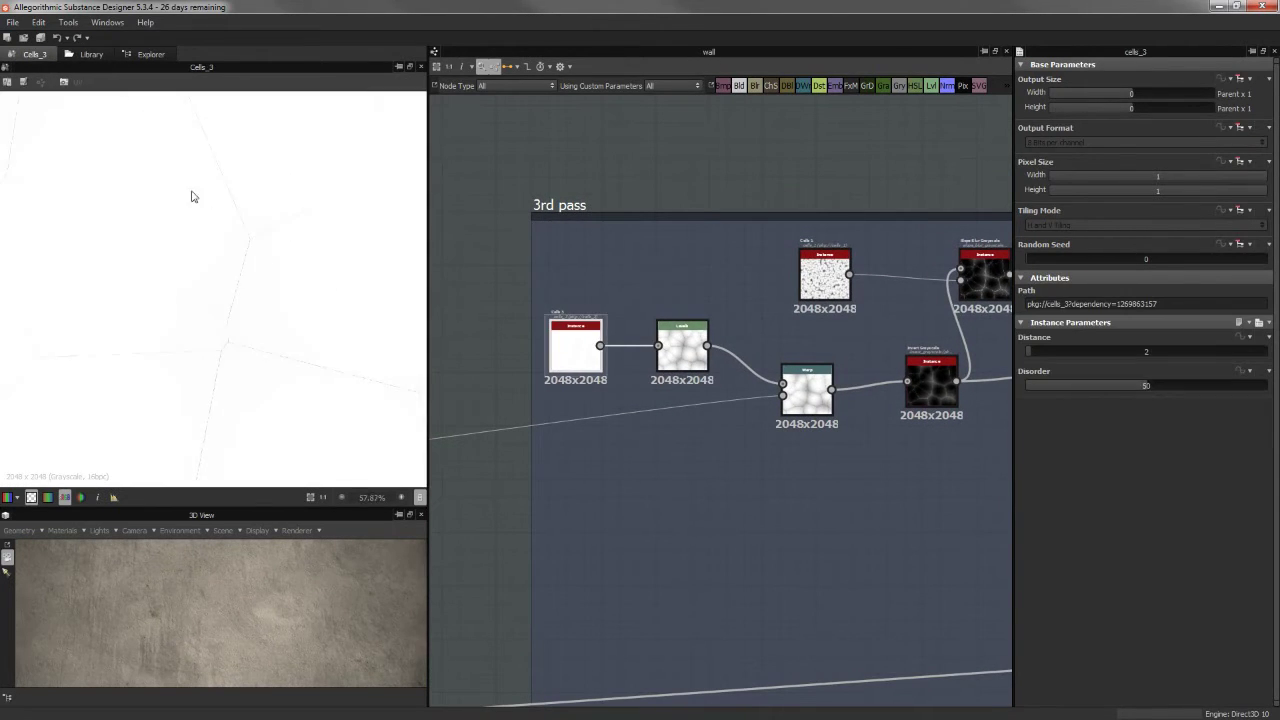
pyautogui.scroll(5, 271, 231)
# Preview the Levels node that follows Cells 3 in the 3rd pass
pyautogui.moveTo(734, 334); pyautogui.dragTo(685, 316, button='middle')
pyautogui.moveTo(912, 393); pyautogui.dragTo(969, 405, button='middle')
pyautogui.click(690, 338)
pyautogui.scroll(-9, 192, 288)
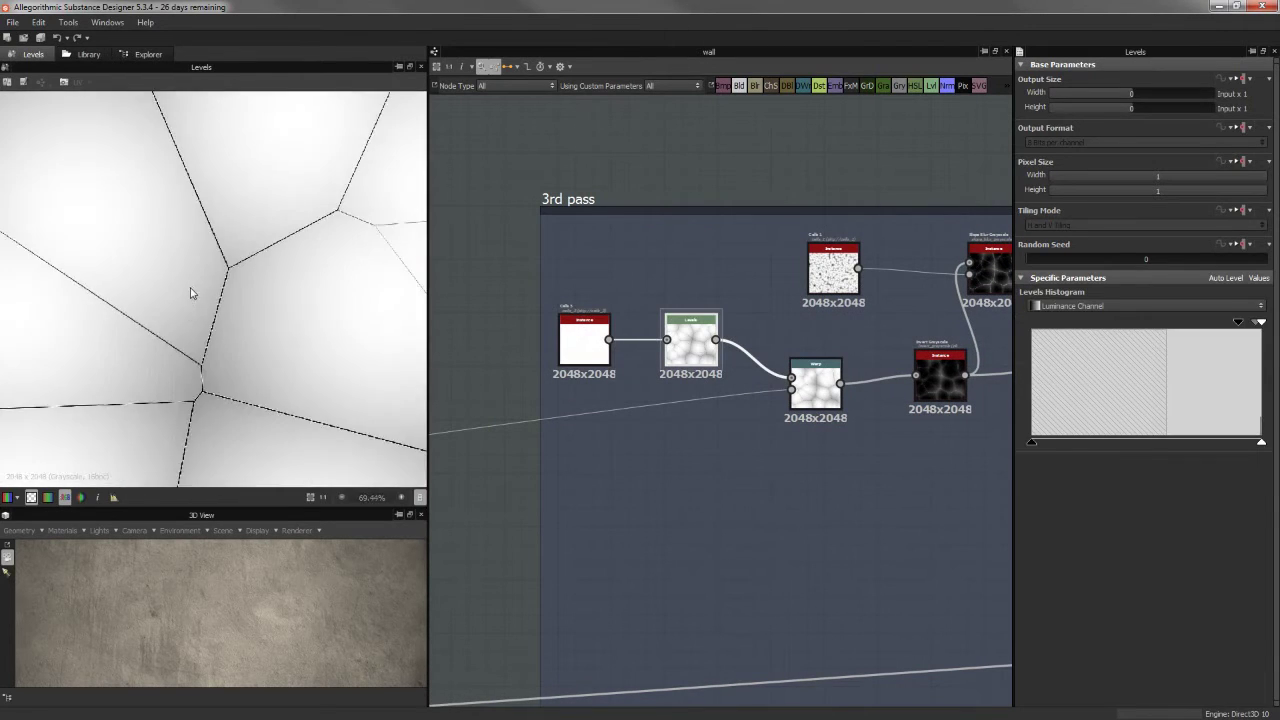
# Preview the Warp node in the 3rd pass and trace its second input back to Perlin Noise 2 in the 1st pass
pyautogui.click(815, 392)
pyautogui.scroll(-4, 222, 245)
pyautogui.scroll(2, 217, 299)
pyautogui.moveTo(1003, 306); pyautogui.dragTo(1137, 285, button='middle')
pyautogui.scroll(-4, 955, 317)
pyautogui.moveTo(580, 386); pyautogui.dragTo(1279, 255, button='middle')
pyautogui.scroll(6, 681, 372)
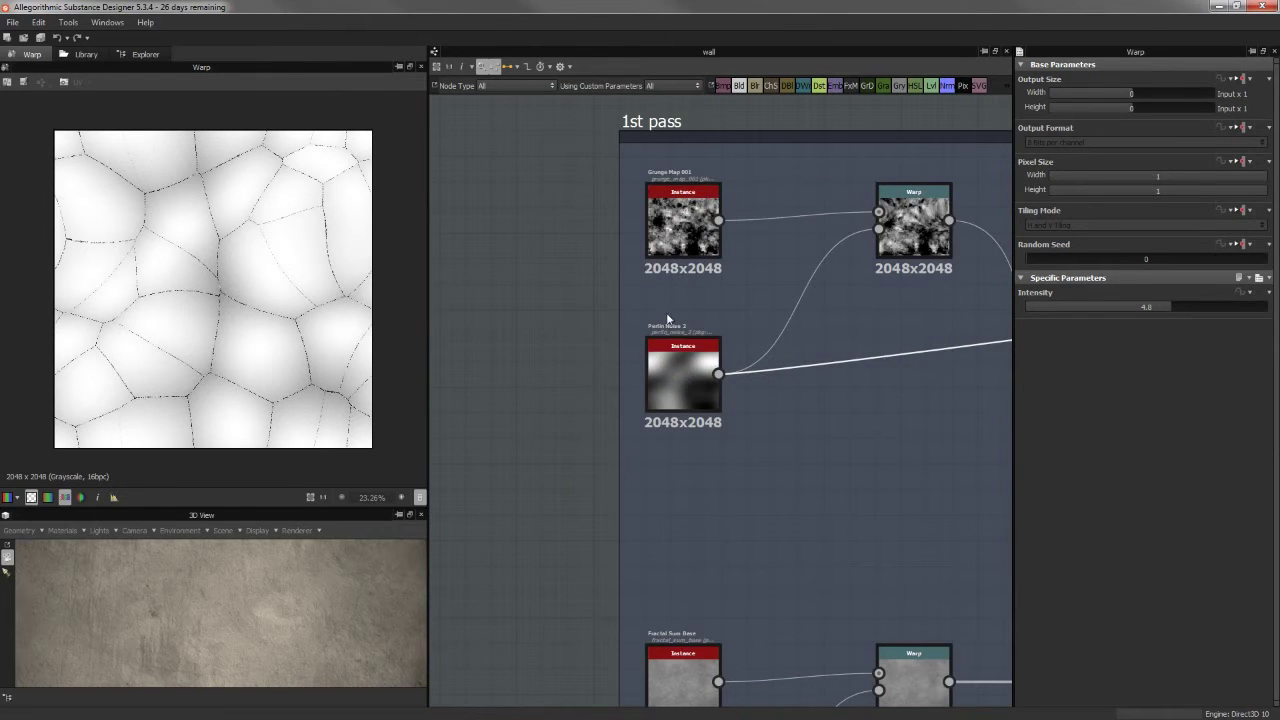
# Return to the 3rd pass and preview the Invert Grayscale node that follows Warp
pyautogui.moveTo(689, 346); pyautogui.dragTo(312, 389, button='middle')
pyautogui.scroll(-3, 849, 371)
pyautogui.moveTo(849, 371); pyautogui.dragTo(359, 414, button='middle')
pyautogui.scroll(-3, 859, 380)
pyautogui.scroll(5, 755, 404)
pyautogui.moveTo(757, 404); pyautogui.dragTo(258, 483, button='middle')
pyautogui.moveTo(850, 298); pyautogui.dragTo(536, 423, button='middle')
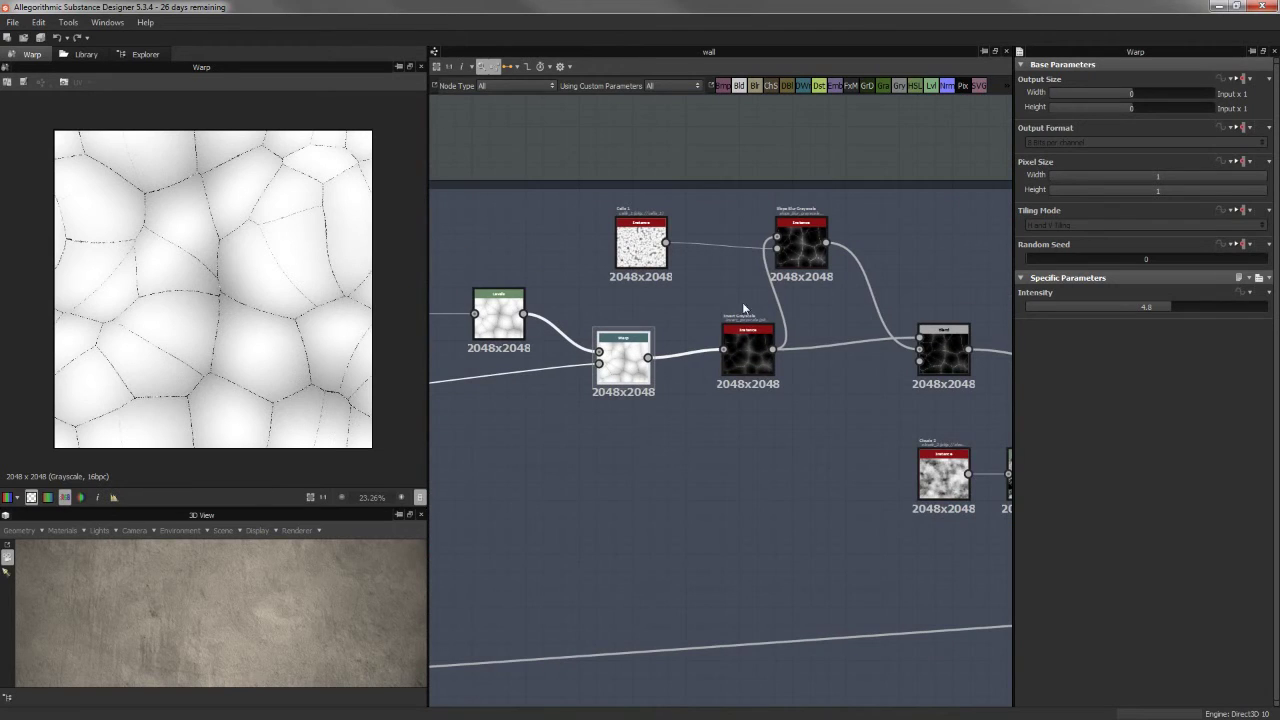
pyautogui.moveTo(795, 330); pyautogui.dragTo(861, 319, button='middle')
pyautogui.doubleClick(814, 338)
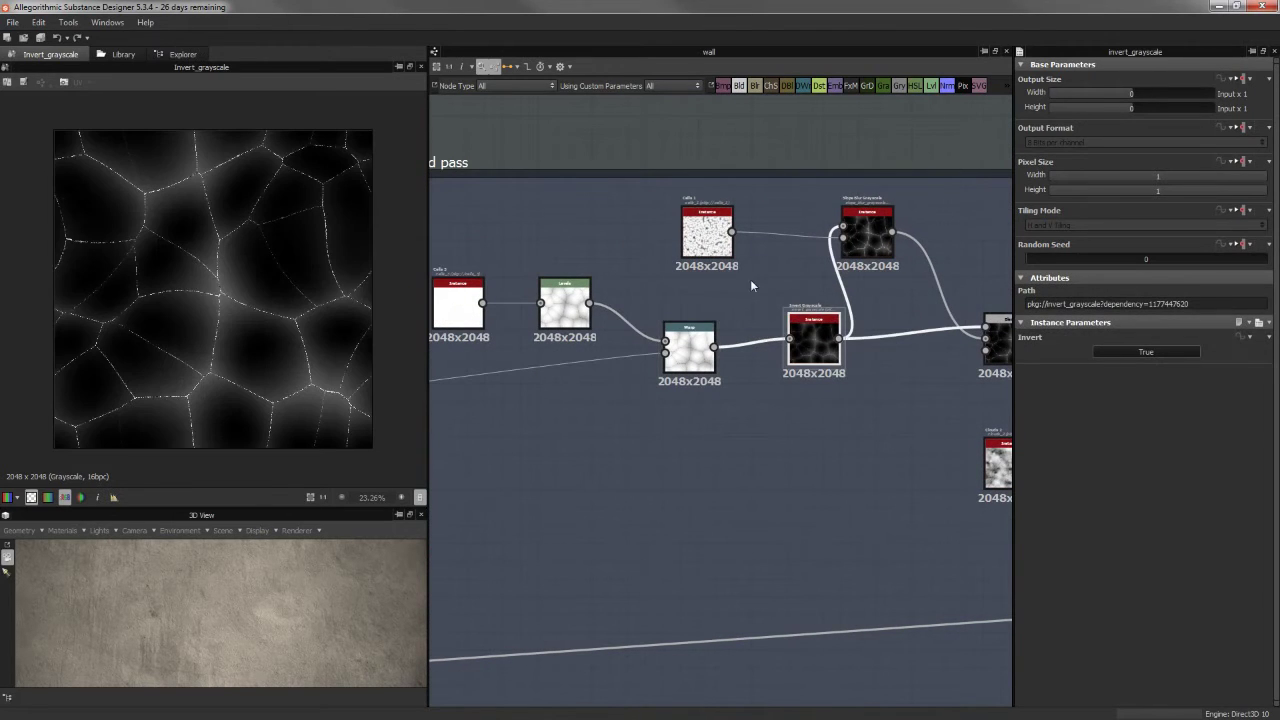
# Preview the Slope Blur Grayscale node and examine its incoming connections
pyautogui.doubleClick(866, 228)
pyautogui.scroll(2, 795, 238)
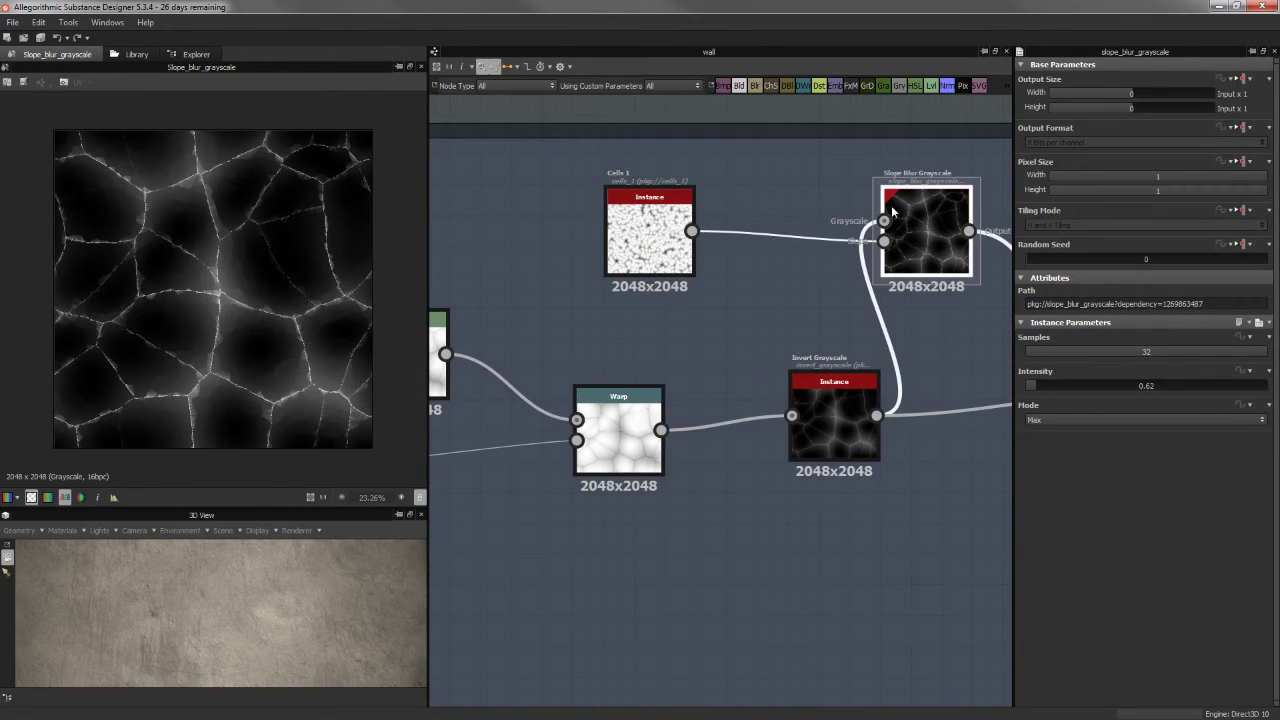
pyautogui.scroll(2, 891, 205)
# Inspect the Cells 1 node driving the slope blur, and review the resulting cracks and parameters of Slope Blur Grayscale
pyautogui.doubleClick(545, 187)
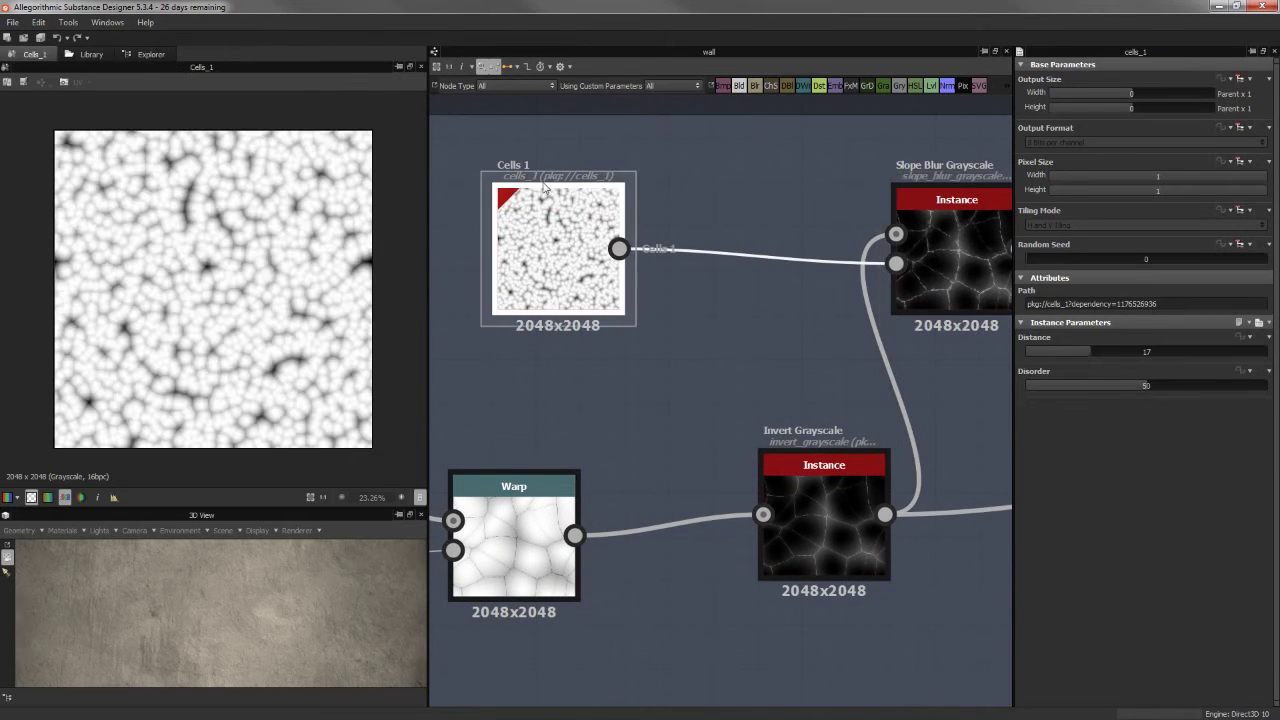
pyautogui.scroll(3, 210, 214)
pyautogui.moveTo(543, 200); pyautogui.dragTo(613, 194, button='middle')
pyautogui.moveTo(688, 280); pyautogui.dragTo(267, 332, button='middle')
pyautogui.doubleClick(682, 300)
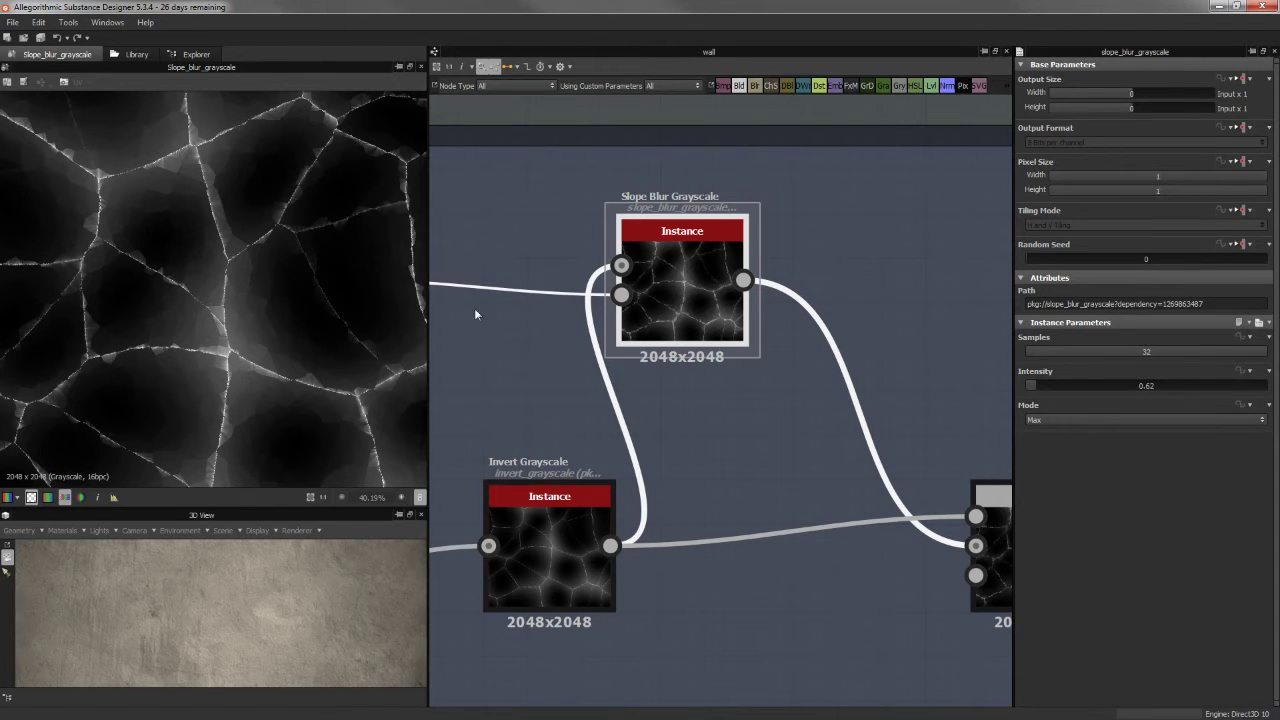
pyautogui.scroll(-3, 837, 274)
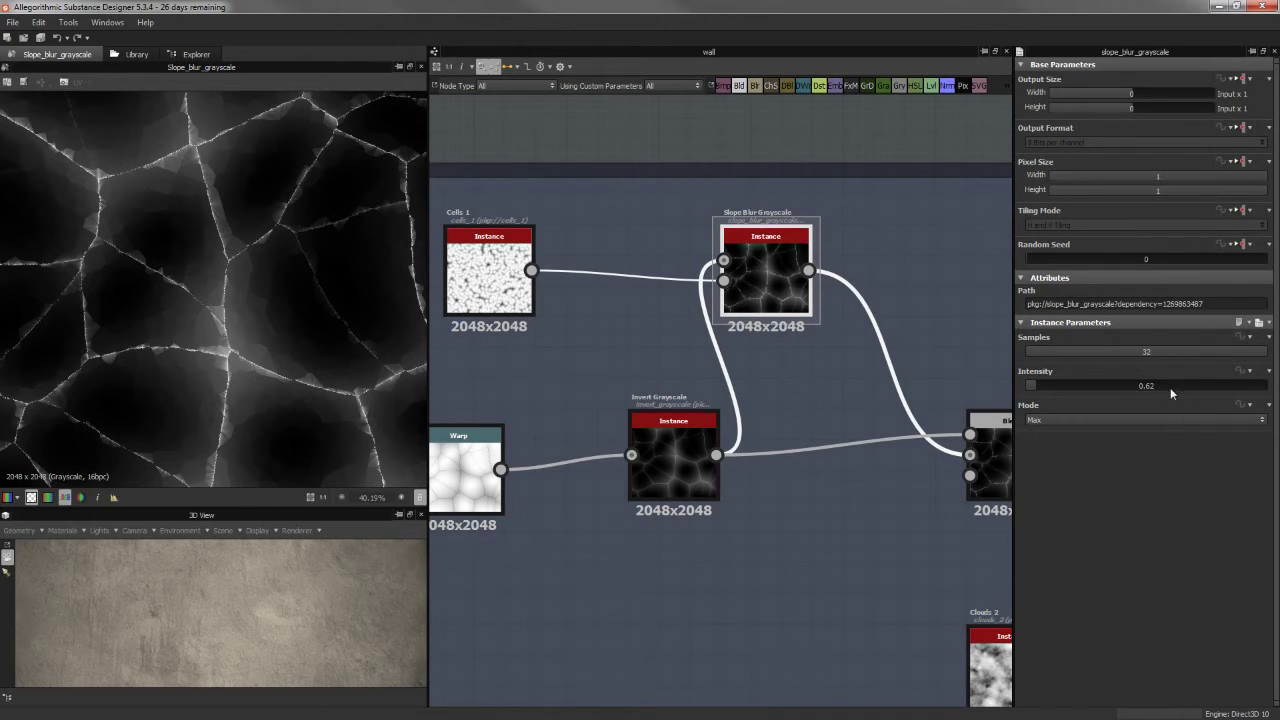
# Inspect the Blend node that combines Invert Grayscale with Slope Blur Grayscale in the 3rd pass, examining the cracks up close
pyautogui.moveTo(765, 396); pyautogui.dragTo(708, 362, button='middle')
pyautogui.moveTo(826, 366); pyautogui.dragTo(723, 328, button='middle')
pyautogui.click(852, 392)
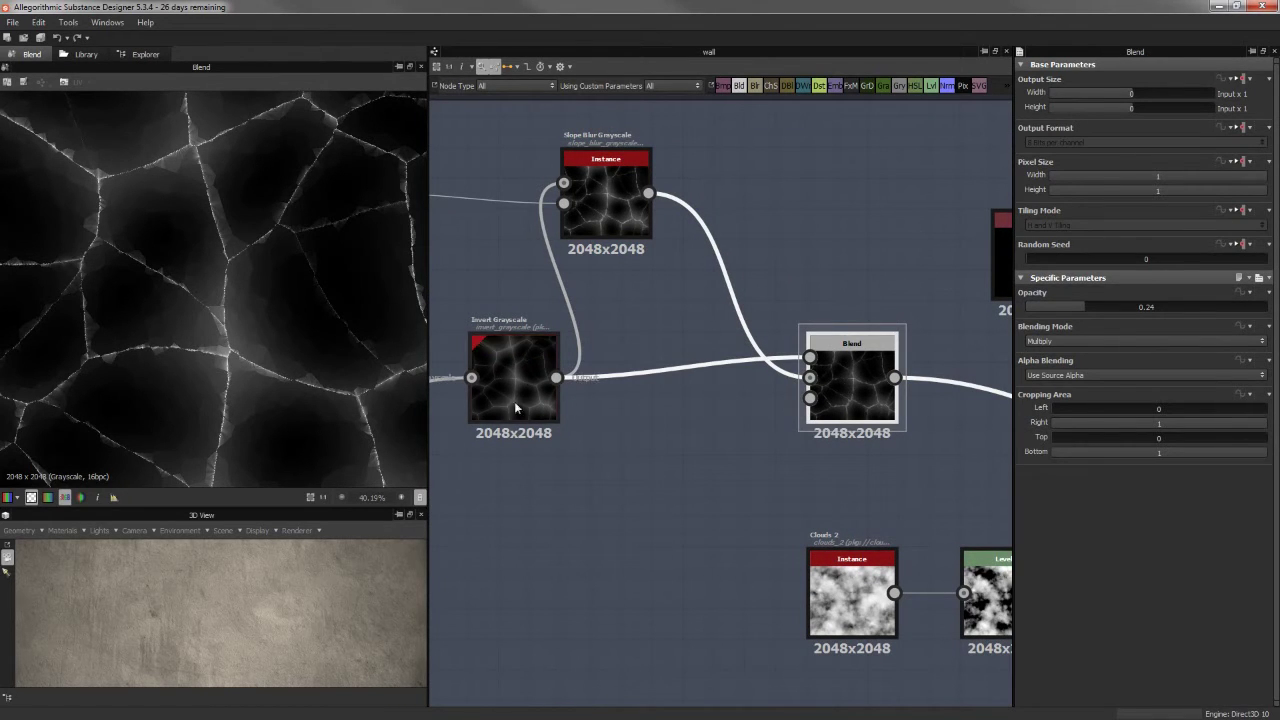
pyautogui.moveTo(535, 361); pyautogui.dragTo(597, 358, button='middle')
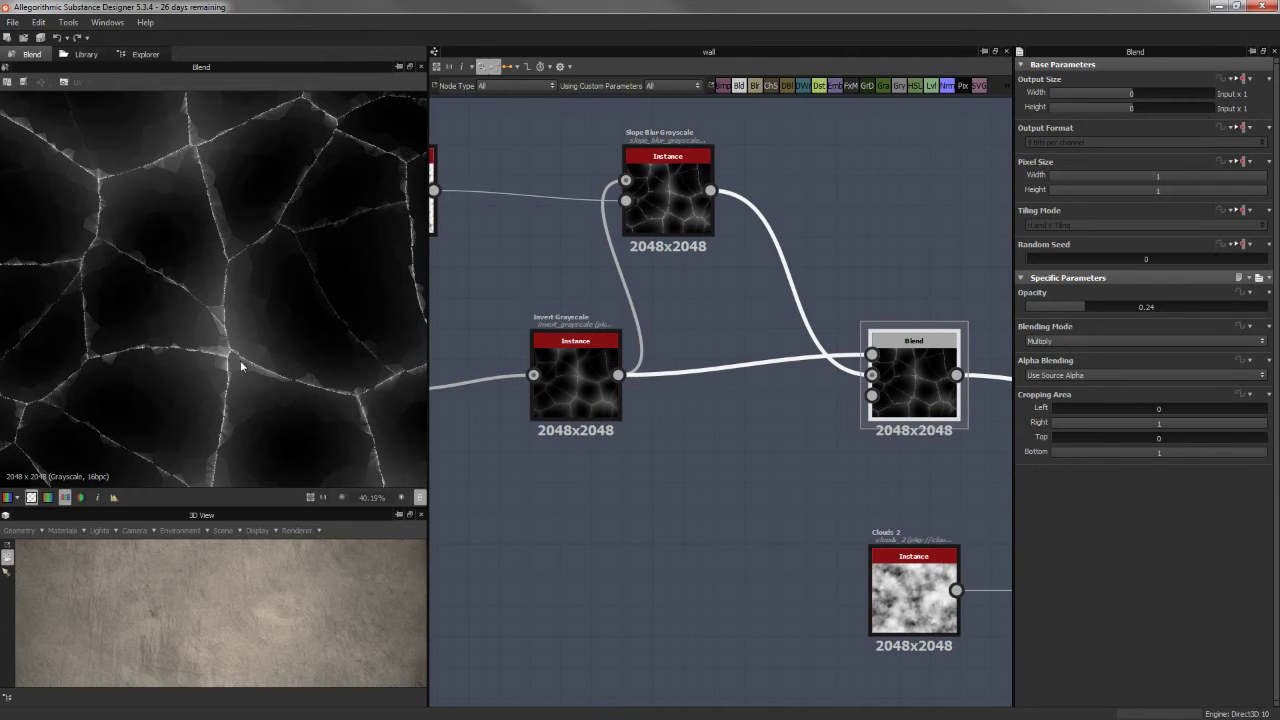
pyautogui.scroll(3, 240, 360)
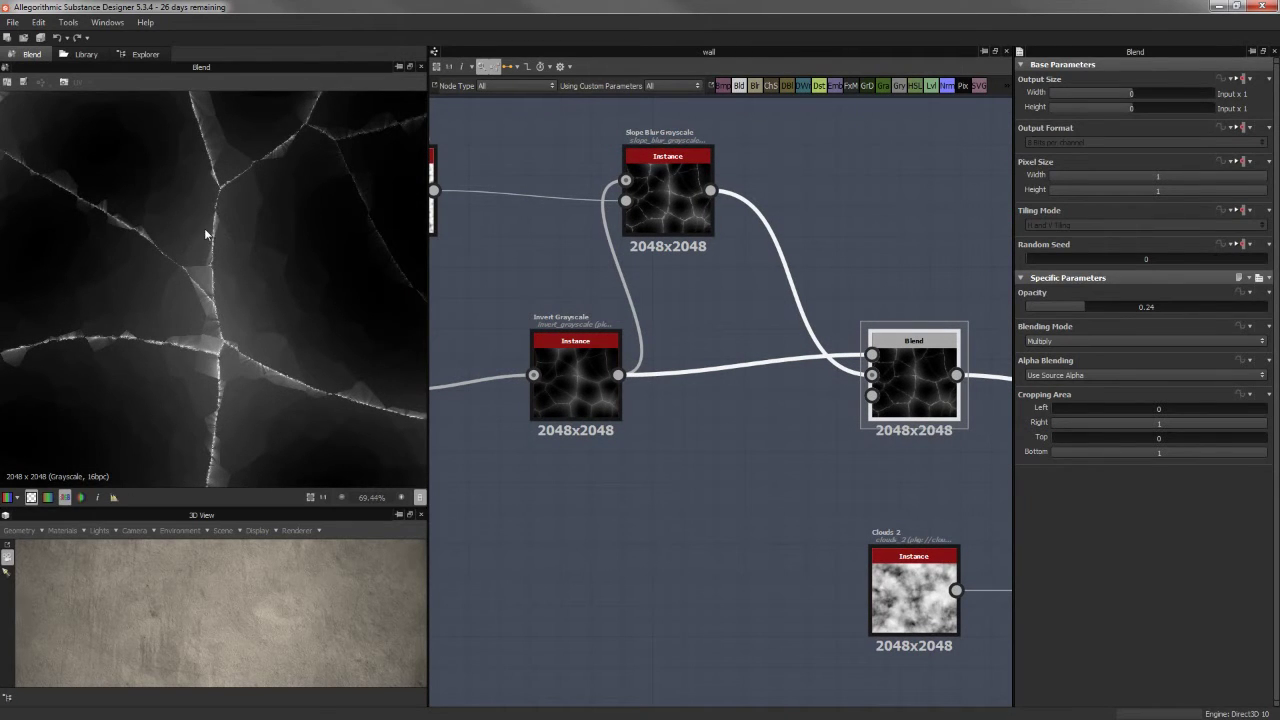
pyautogui.moveTo(853, 402); pyautogui.dragTo(639, 376, button='middle')
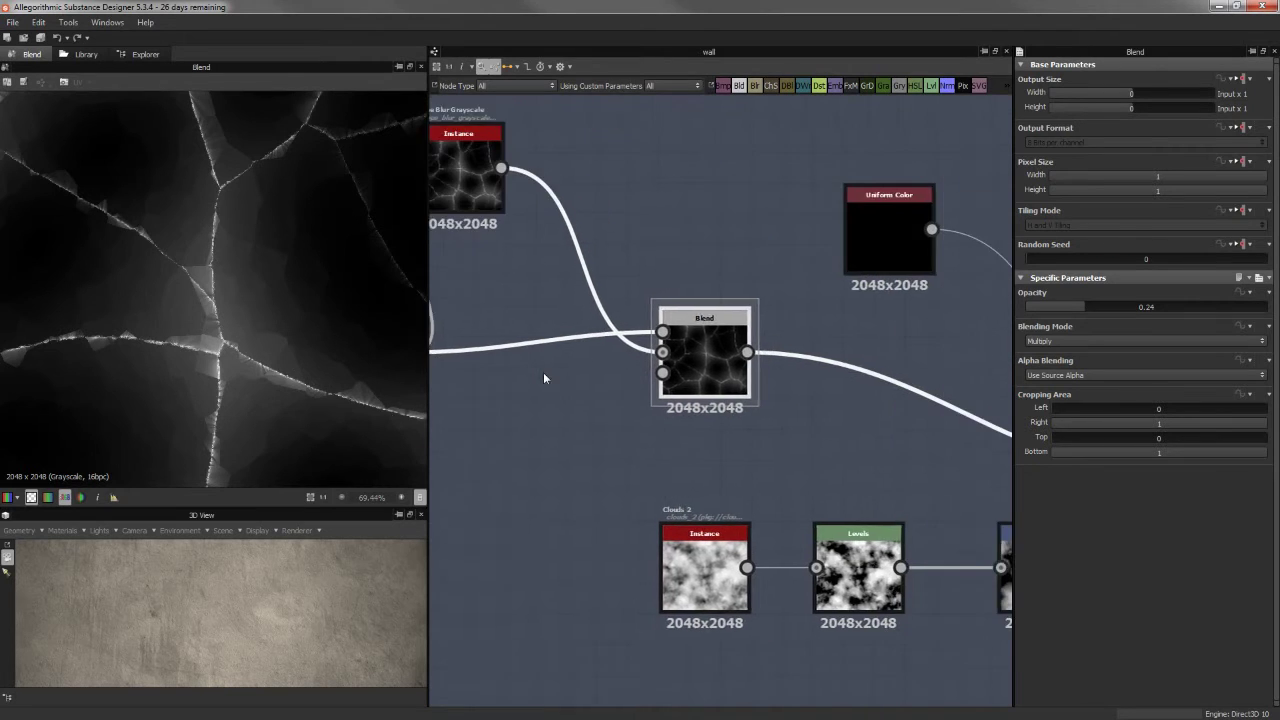
# Preview the Blend node that masks the cracks using the black Uniform Color and the Clouds 2 branch
pyautogui.moveTo(840, 376); pyautogui.dragTo(686, 347, button='middle')
pyautogui.scroll(-3, 743, 356)
pyautogui.click(944, 410)
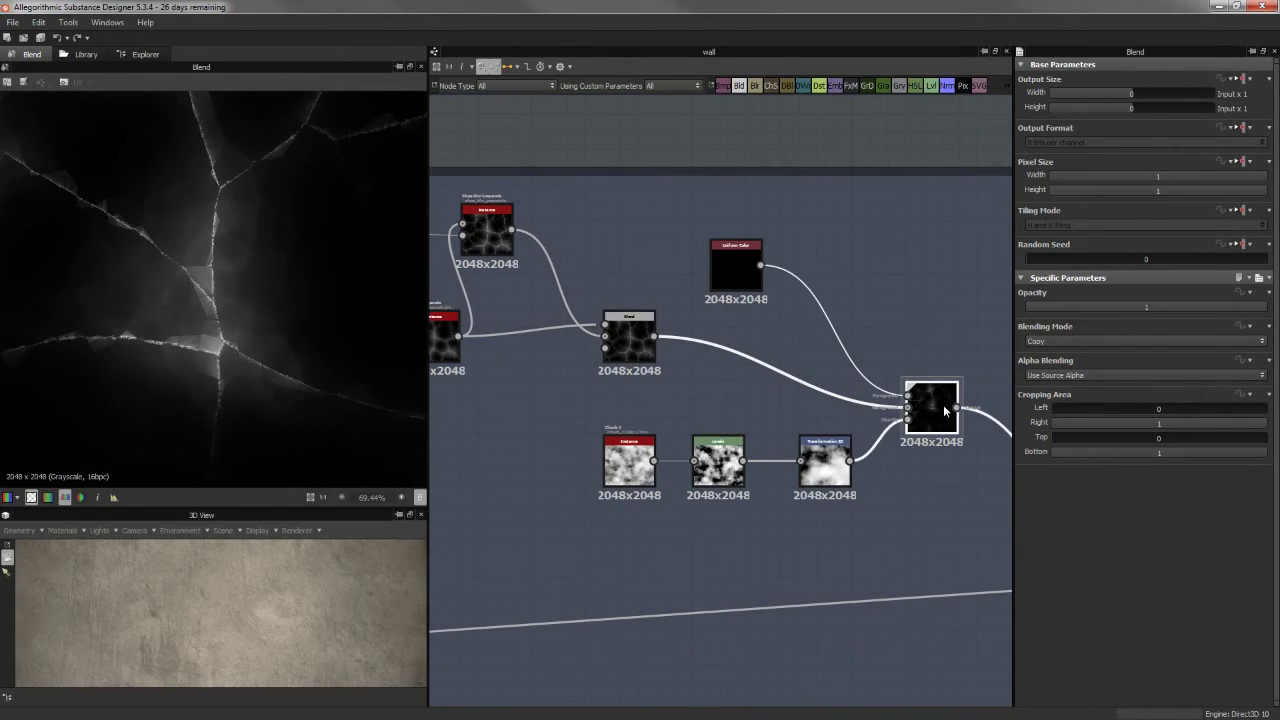
pyautogui.moveTo(832, 403); pyautogui.dragTo(776, 389, button='middle')
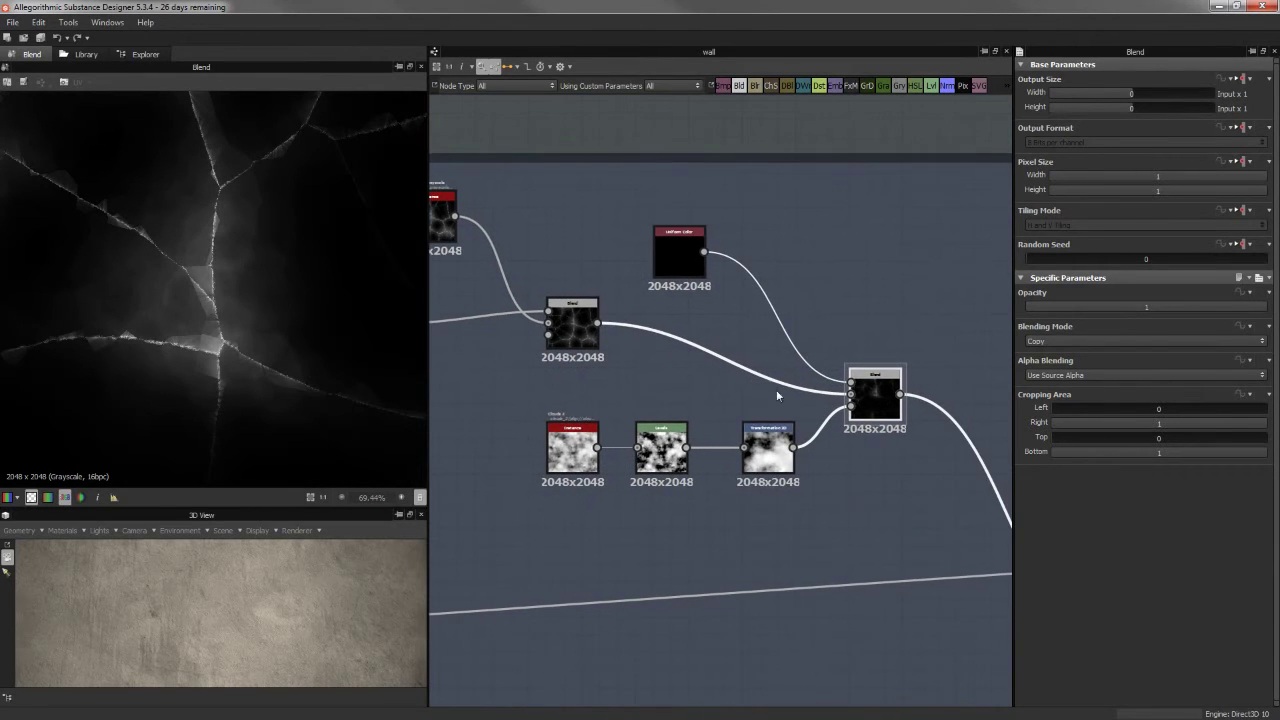
# Trace the masking Blend's output through Levels to the final Blend and Normal nodes of the 3rd pass
pyautogui.scroll(-5, 839, 455)
pyautogui.scroll(1, 860, 483)
pyautogui.moveTo(860, 485); pyautogui.dragTo(608, 392, button='middle')
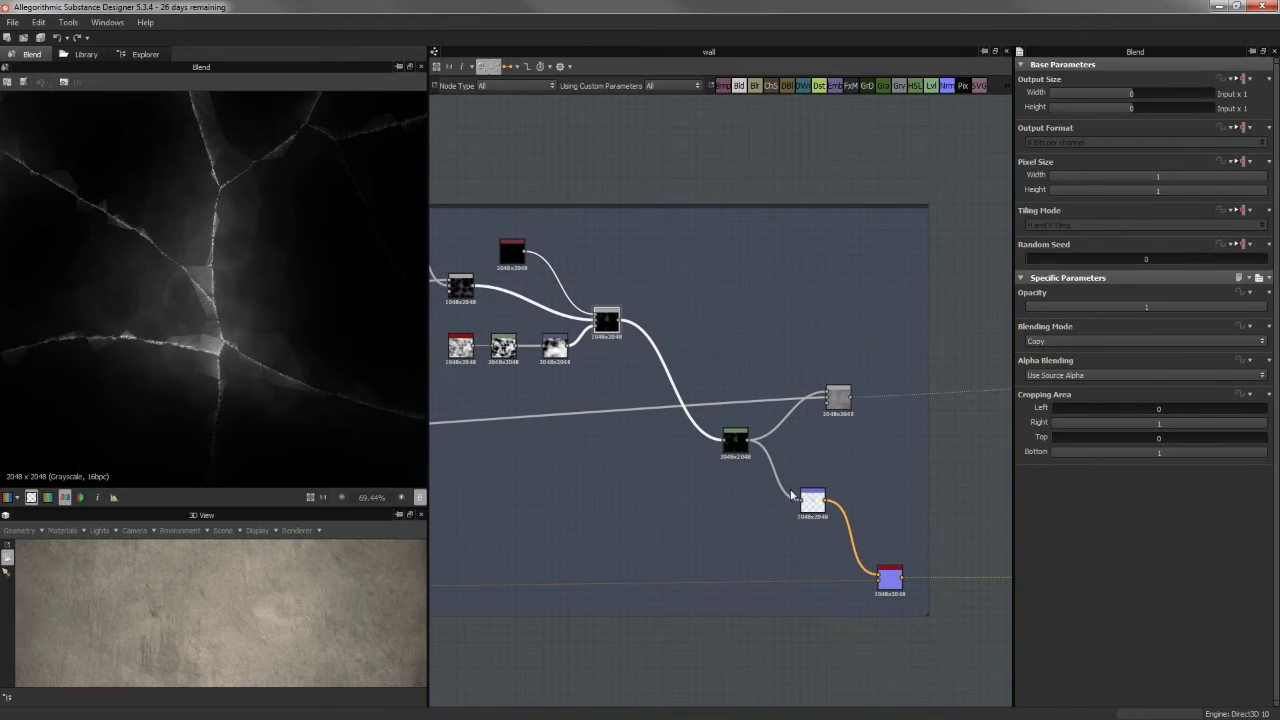
pyautogui.scroll(2, 665, 403)
pyautogui.moveTo(560, 297); pyautogui.dragTo(675, 333, button='middle')
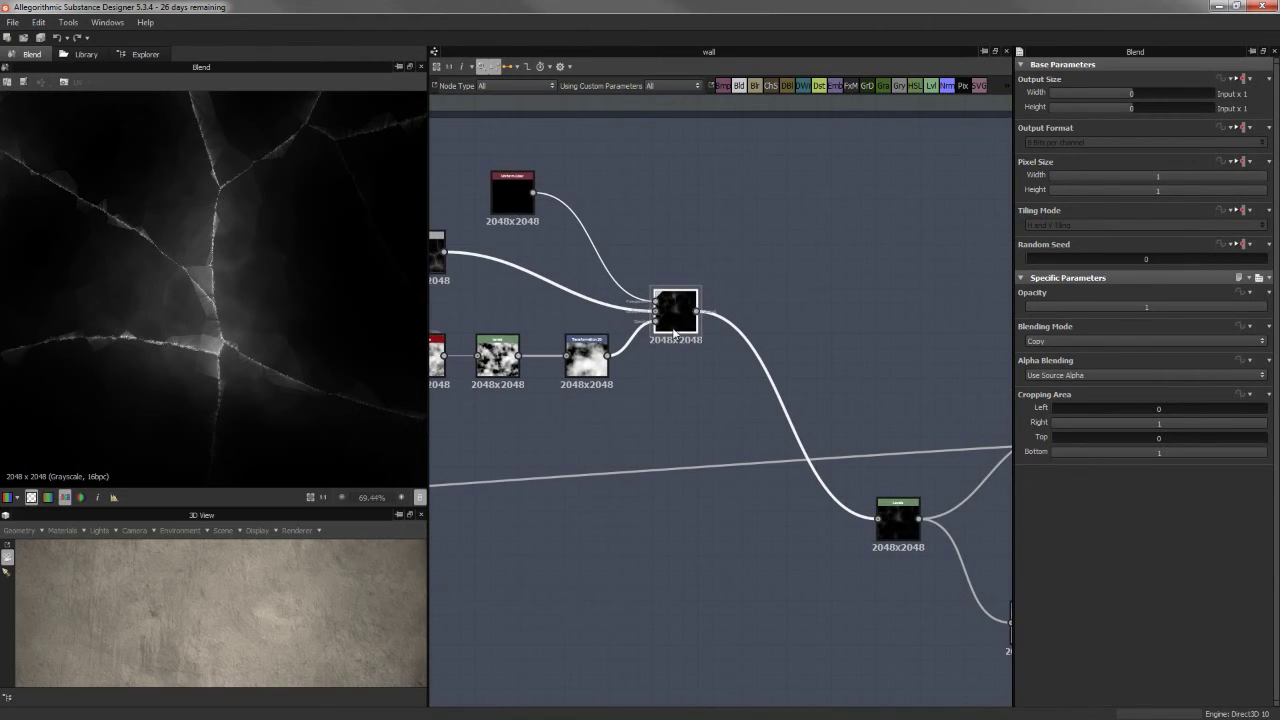
pyautogui.moveTo(740, 403); pyautogui.dragTo(686, 368, button='middle')
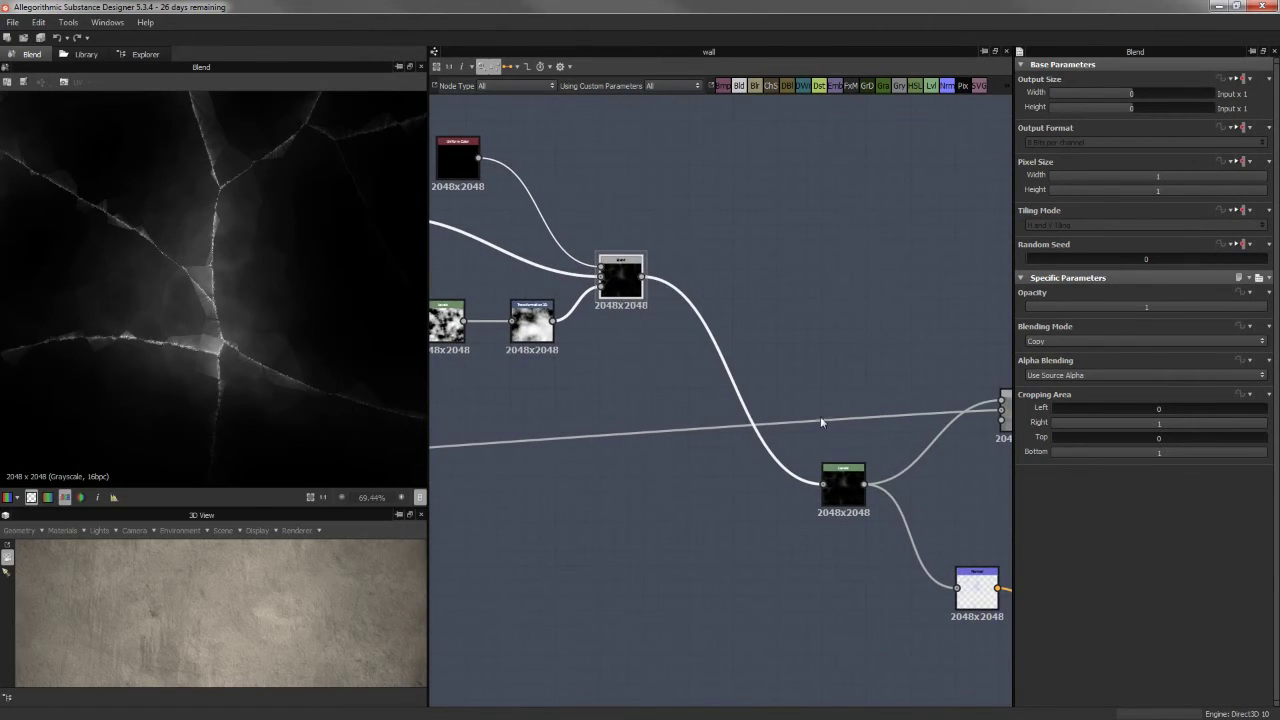
pyautogui.moveTo(922, 418); pyautogui.dragTo(833, 387, button='middle')
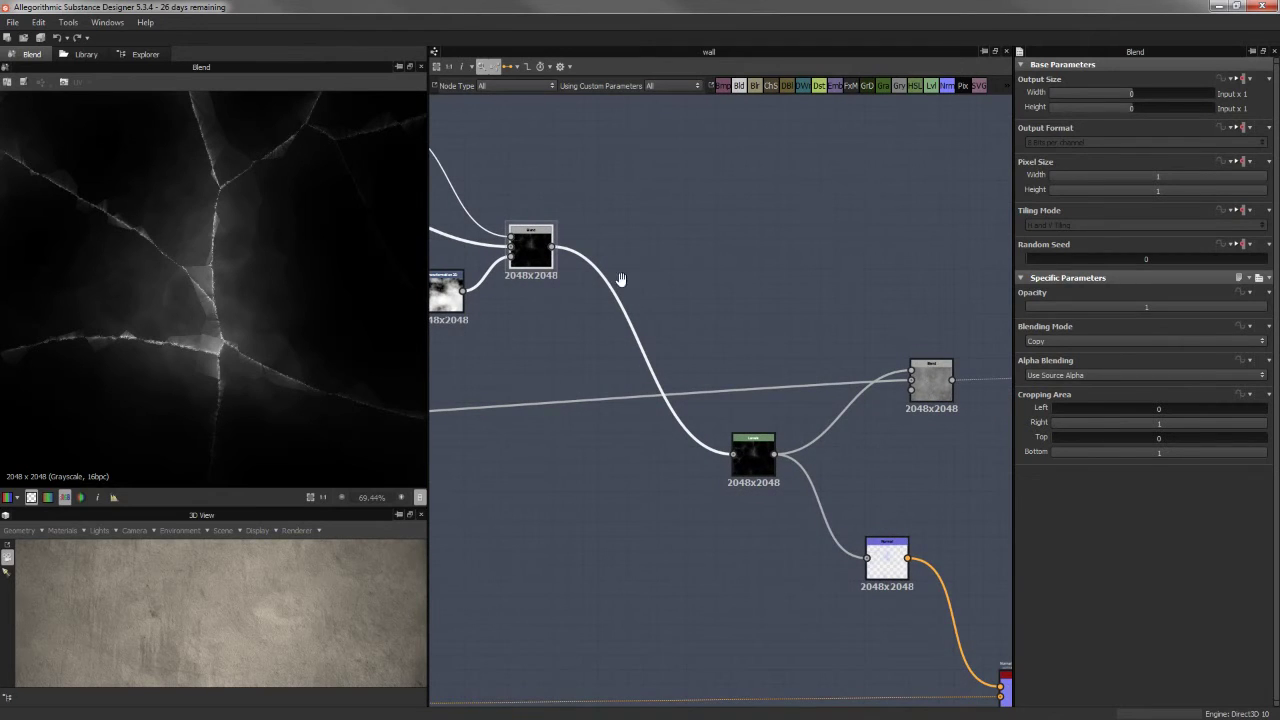
pyautogui.moveTo(624, 280); pyautogui.dragTo(690, 288, button='middle')
pyautogui.moveTo(980, 588); pyautogui.dragTo(906, 534, button='middle')
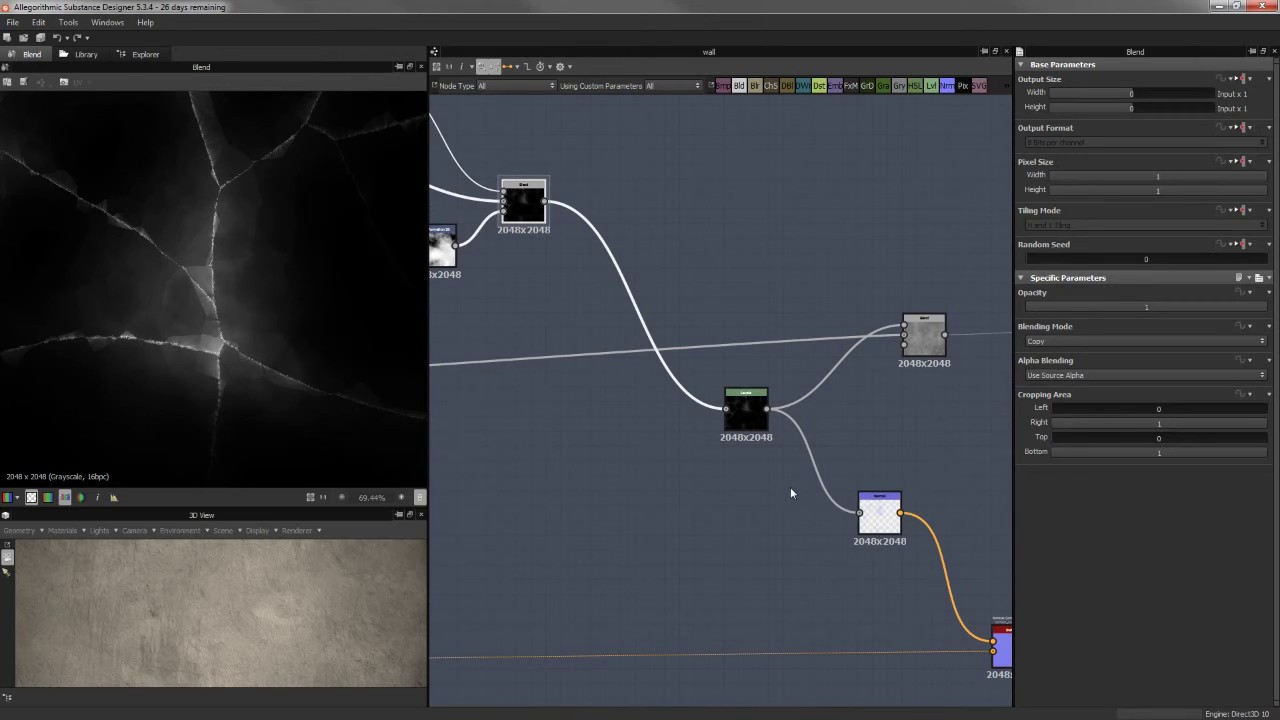
# Move the Levels node up closer to the masking Blend, and select the Normal Combine node that follows Normal
pyautogui.moveTo(758, 405); pyautogui.dragTo(726, 285)
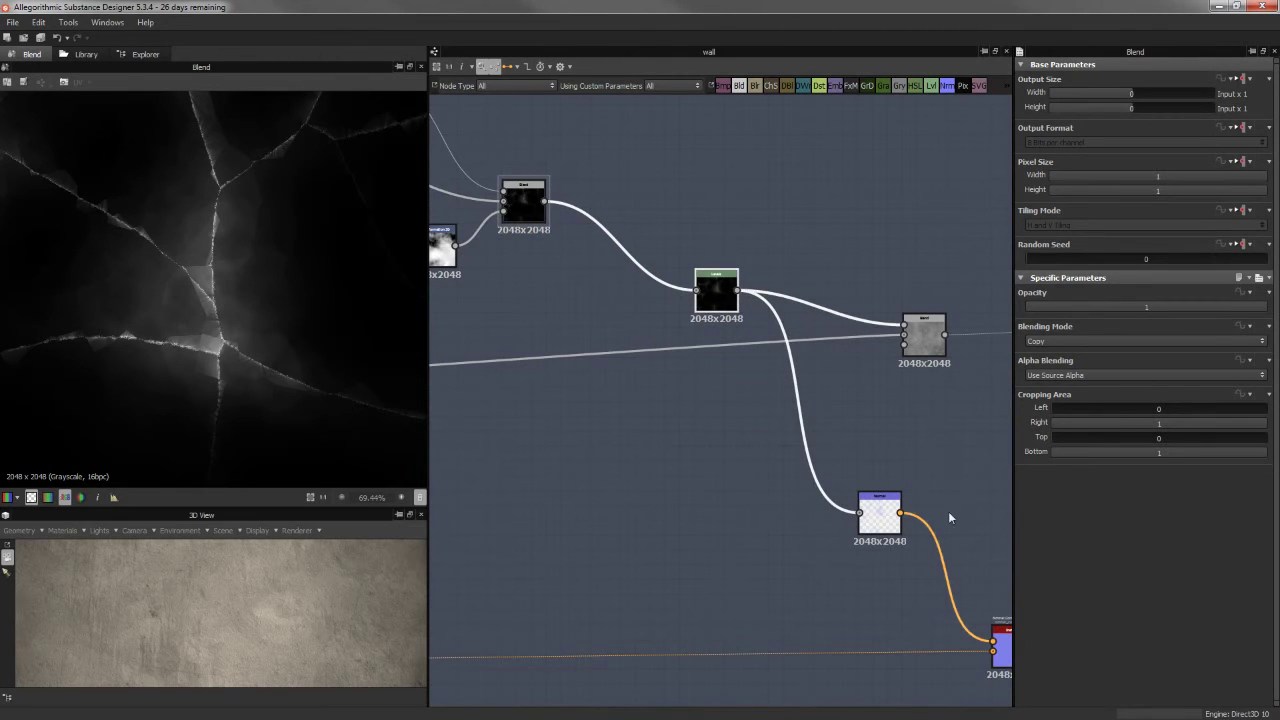
pyautogui.moveTo(829, 504); pyautogui.dragTo(731, 451, button='middle')
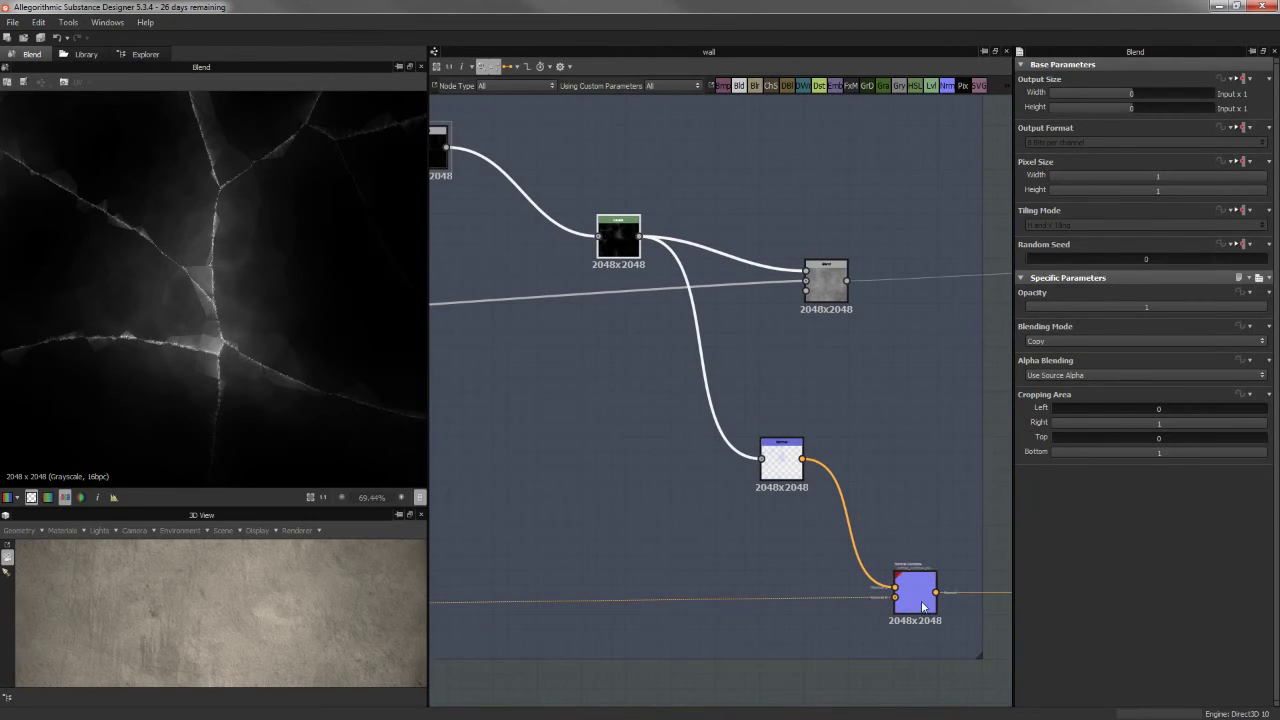
pyautogui.click(922, 600)
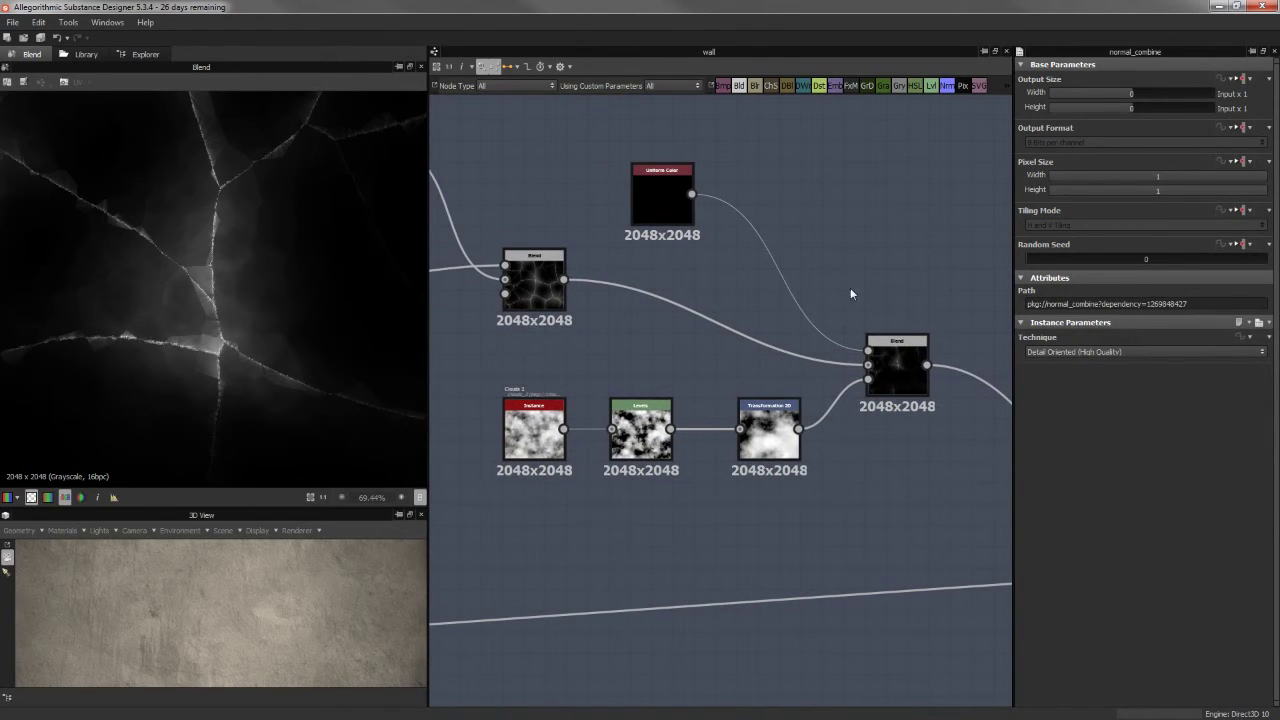
# Set the Uniform Color node feeding the masking Blend to an absolute output size of 16 x 16 px
pyautogui.click(897, 366)
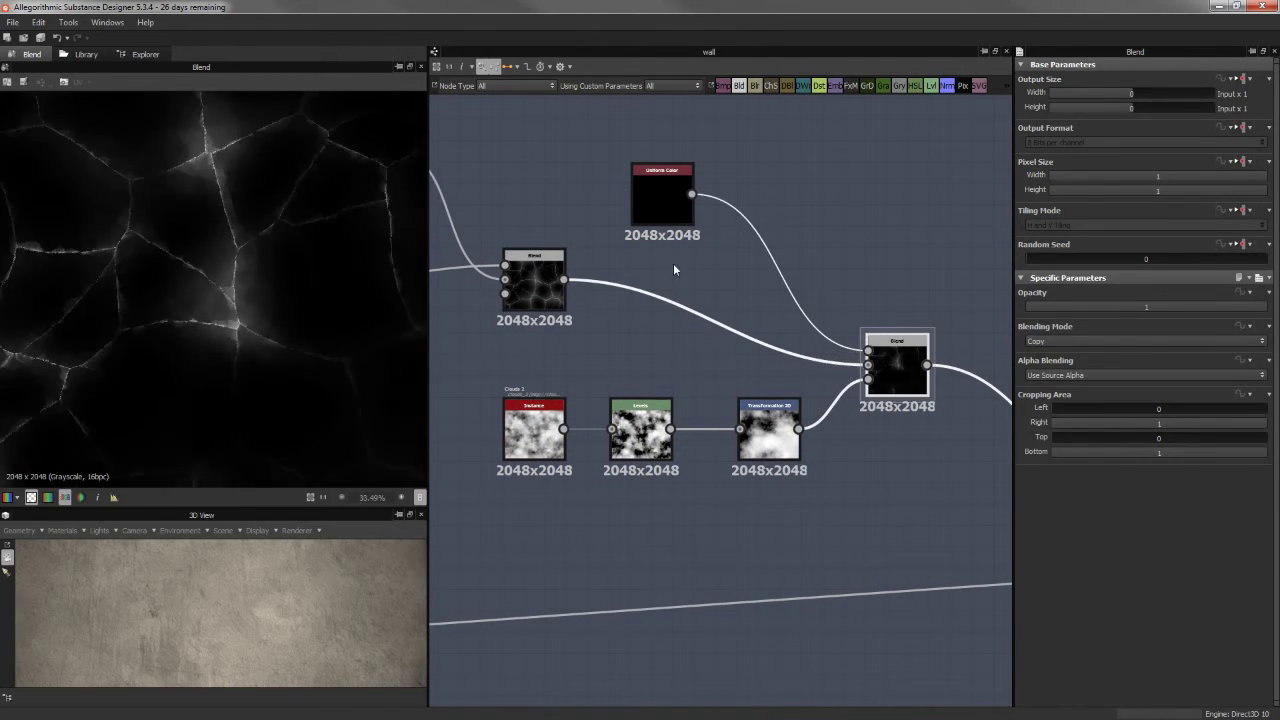
pyautogui.click(680, 215)
pyautogui.scroll(-2, 697, 236)
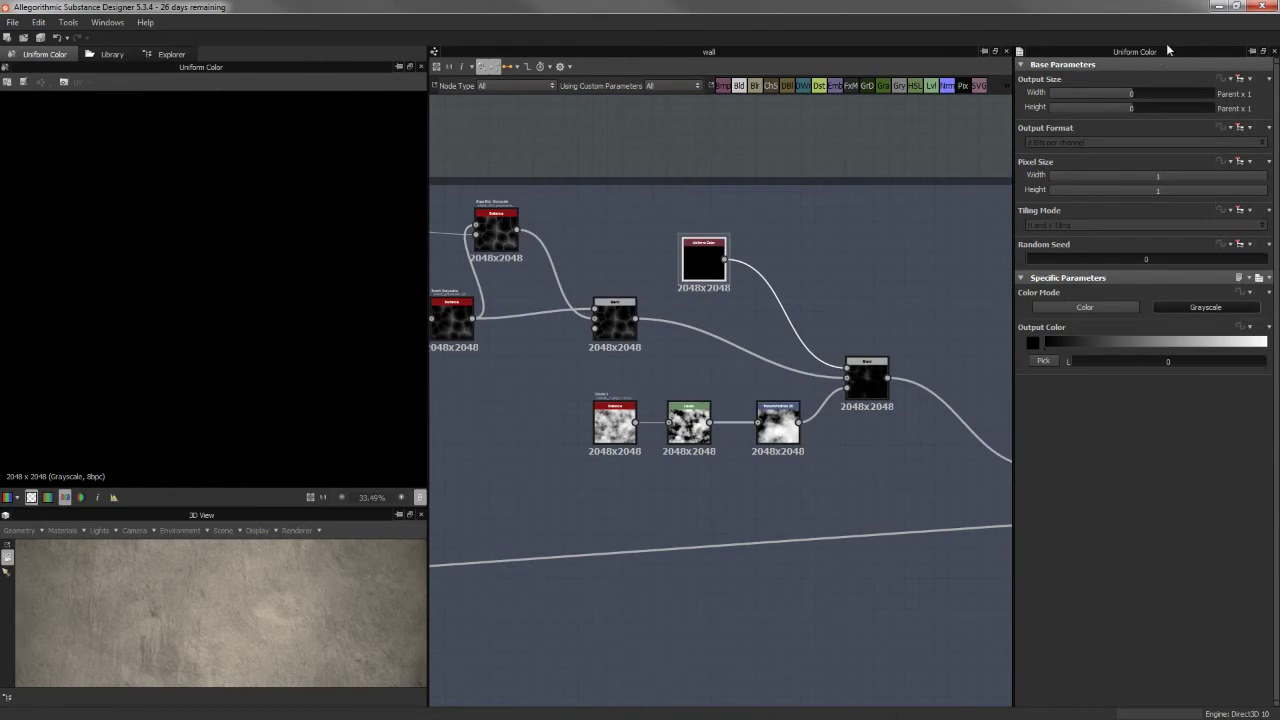
pyautogui.click(1241, 78)
pyautogui.click(1234, 118)
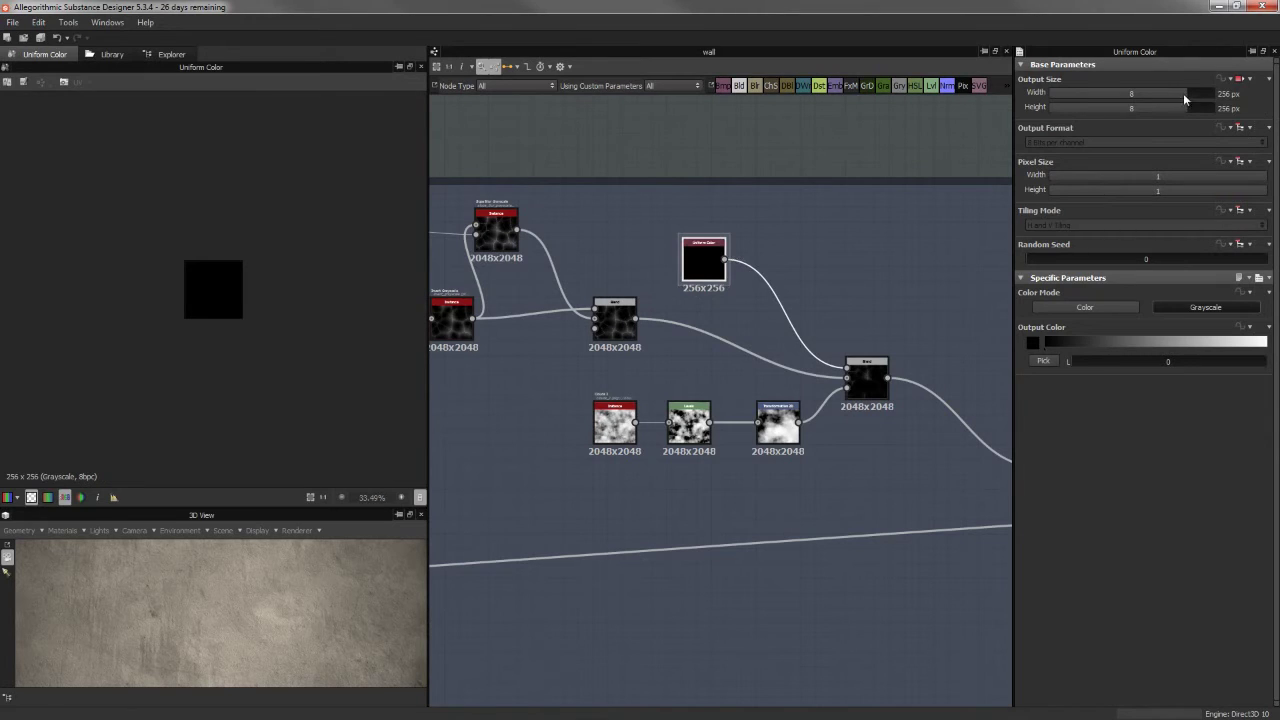
pyautogui.moveTo(1183, 93)
pyautogui.mouseDown()
pyautogui.moveTo(1135, 92)
pyautogui.moveTo(1160, 100)
pyautogui.mouseUp()
pyautogui.click(1157, 108)
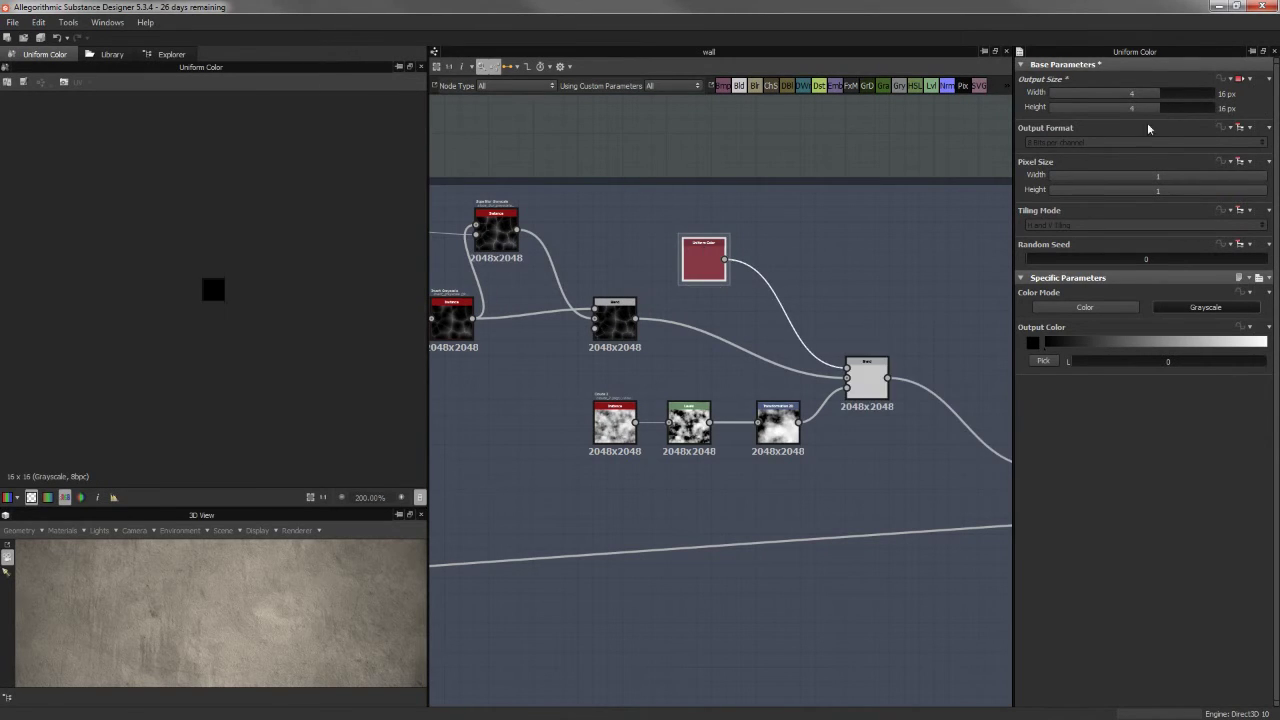
# Set the masking Blend node's output size to be relative to parent
pyautogui.click(869, 389)
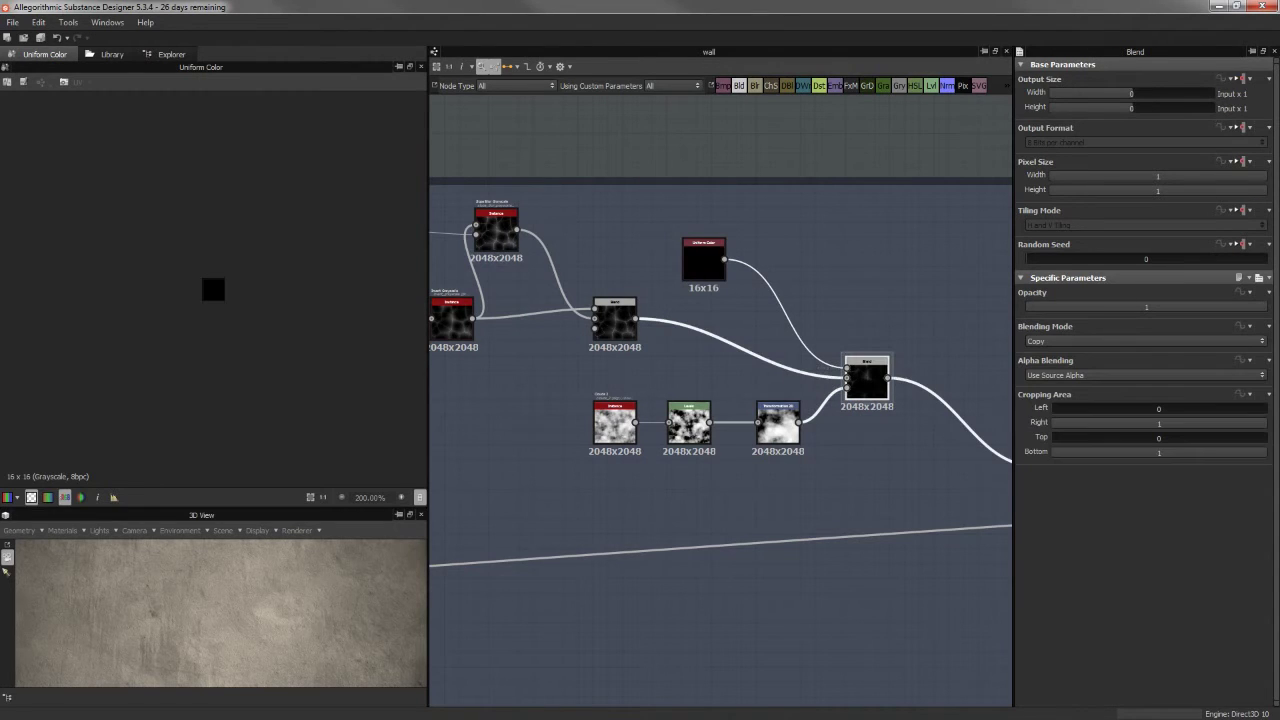
pyautogui.click(1243, 78)
pyautogui.click(1236, 111)
# Check the Uniform Color node's parameters and preview the masking Blend node with its new size settings
pyautogui.click(866, 182)
pyautogui.scroll(3, 874, 298)
pyautogui.scroll(-2, 712, 178)
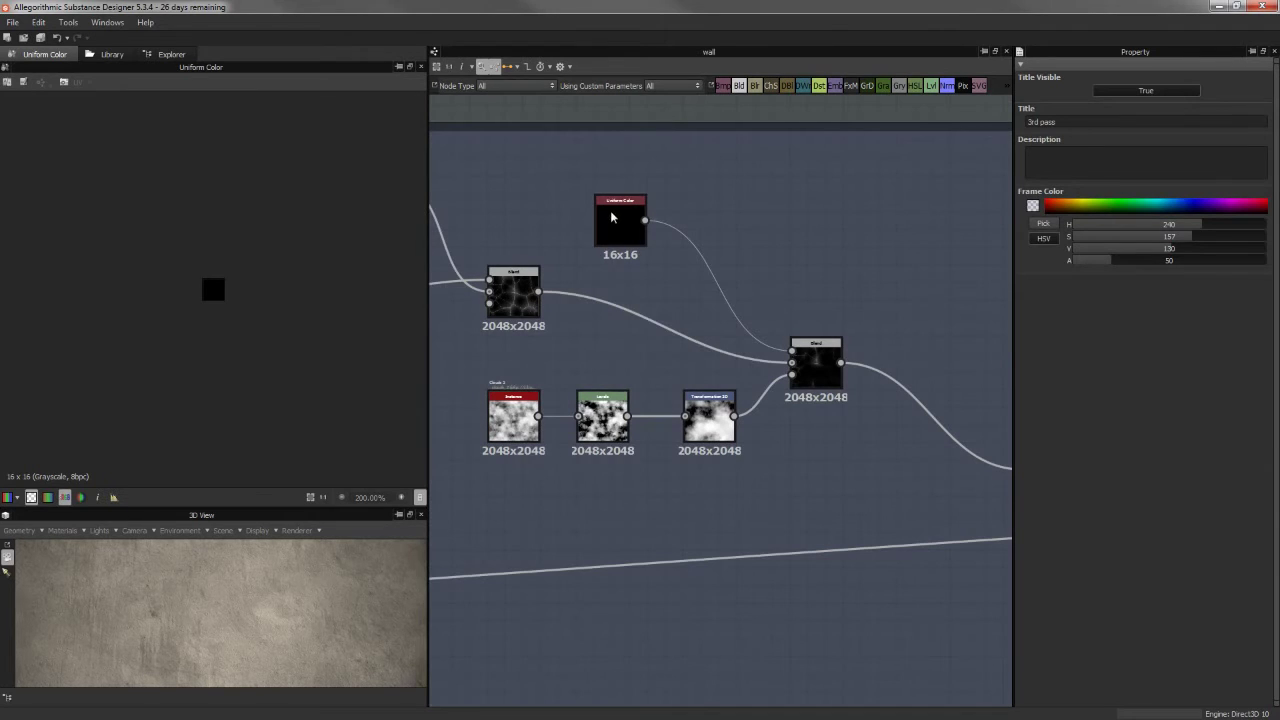
pyautogui.click(620, 218)
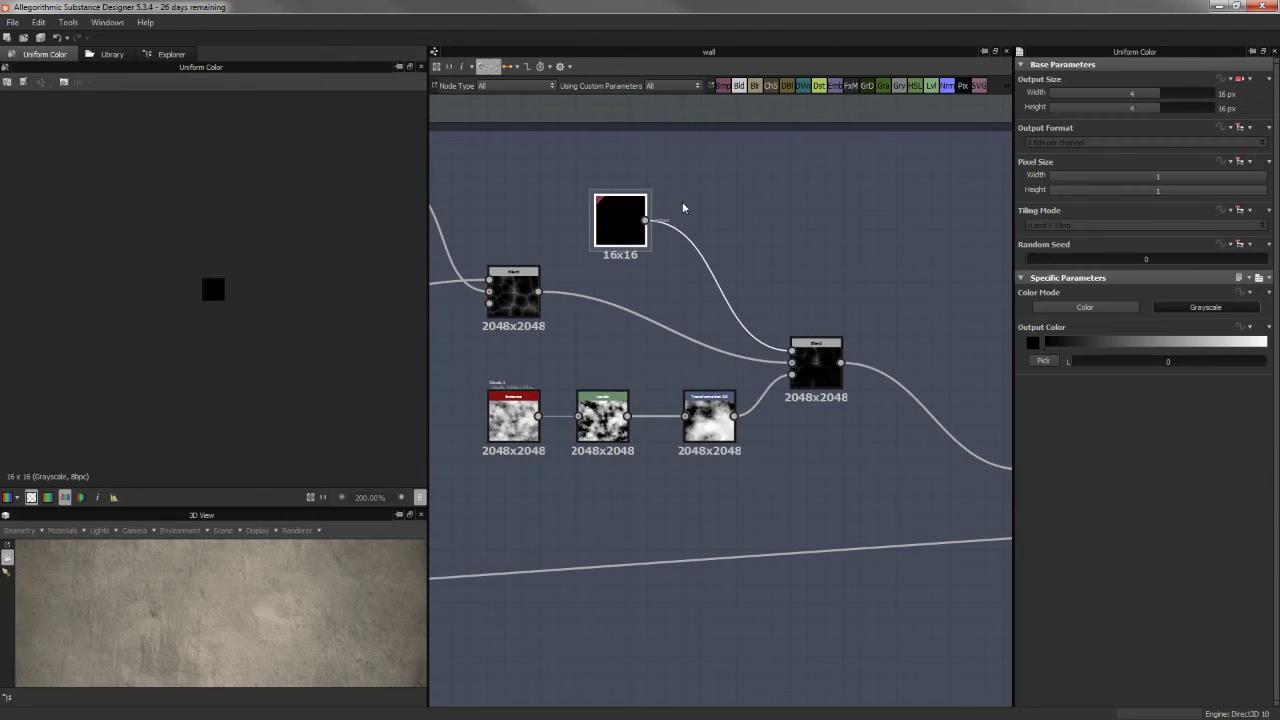
pyautogui.click(810, 370)
pyautogui.scroll(3, 634, 420)
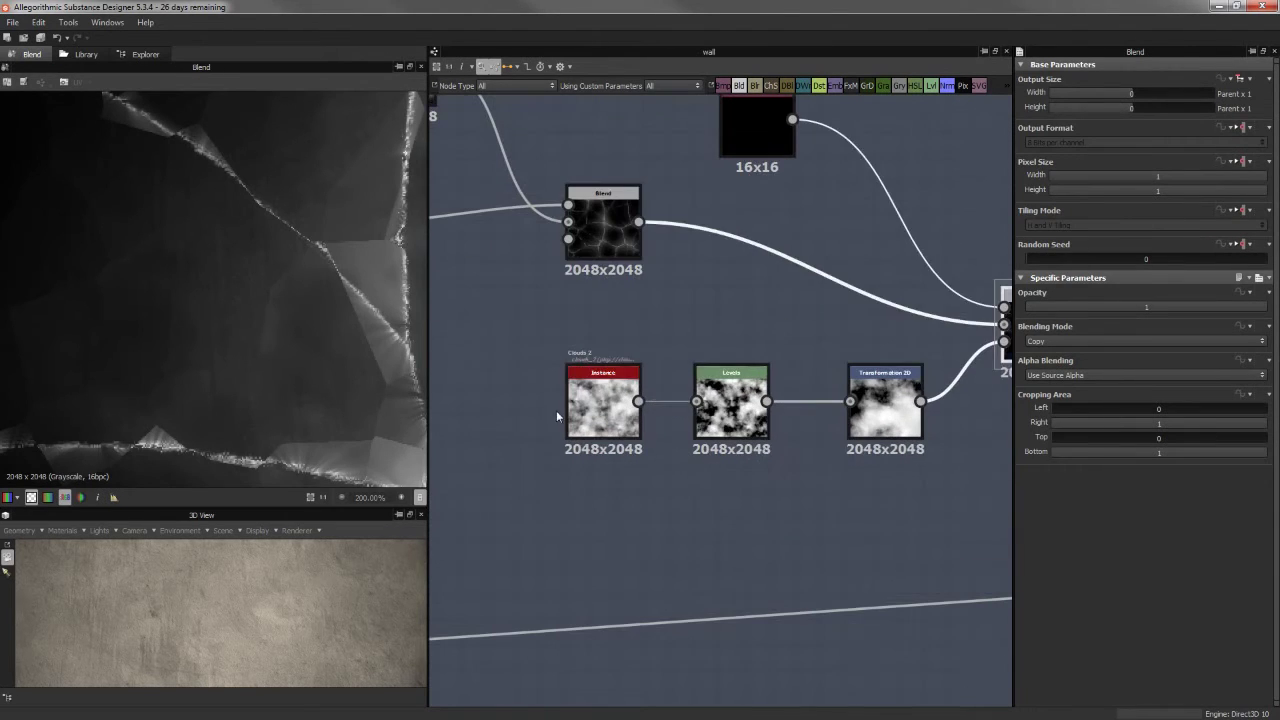
# Preview the Clouds 2 node that starts the mask branch and inspect its full noise pattern and parameters
pyautogui.doubleClick(590, 416)
pyautogui.scroll(-3, 165, 294)
pyautogui.scroll(-5, 168, 261)
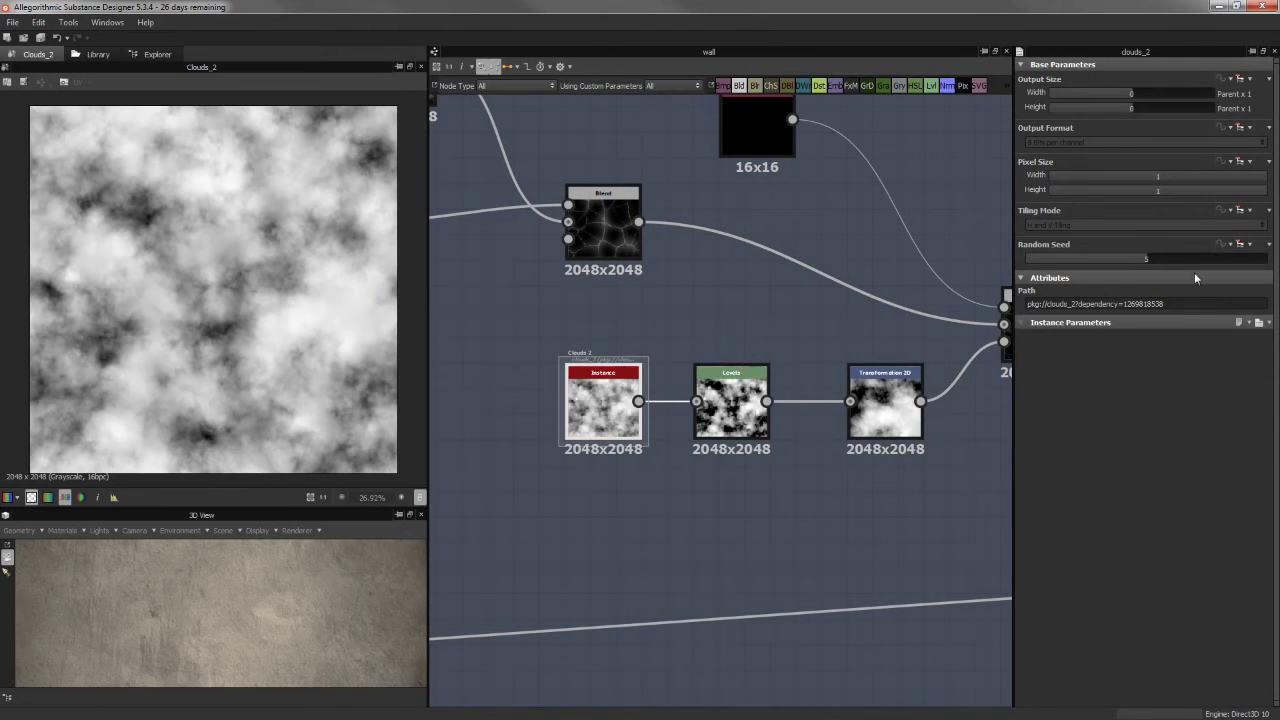
pyautogui.scroll(-2, 60, 340)
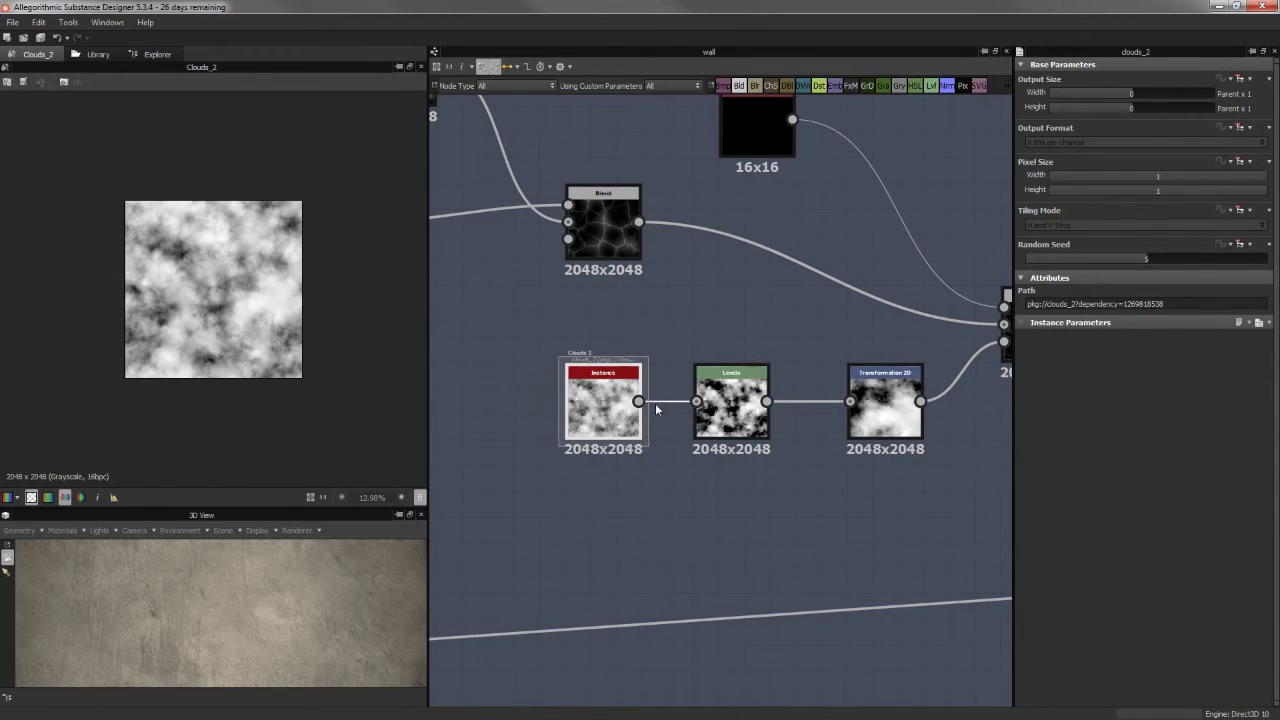
pyautogui.scroll(1, 658, 408)
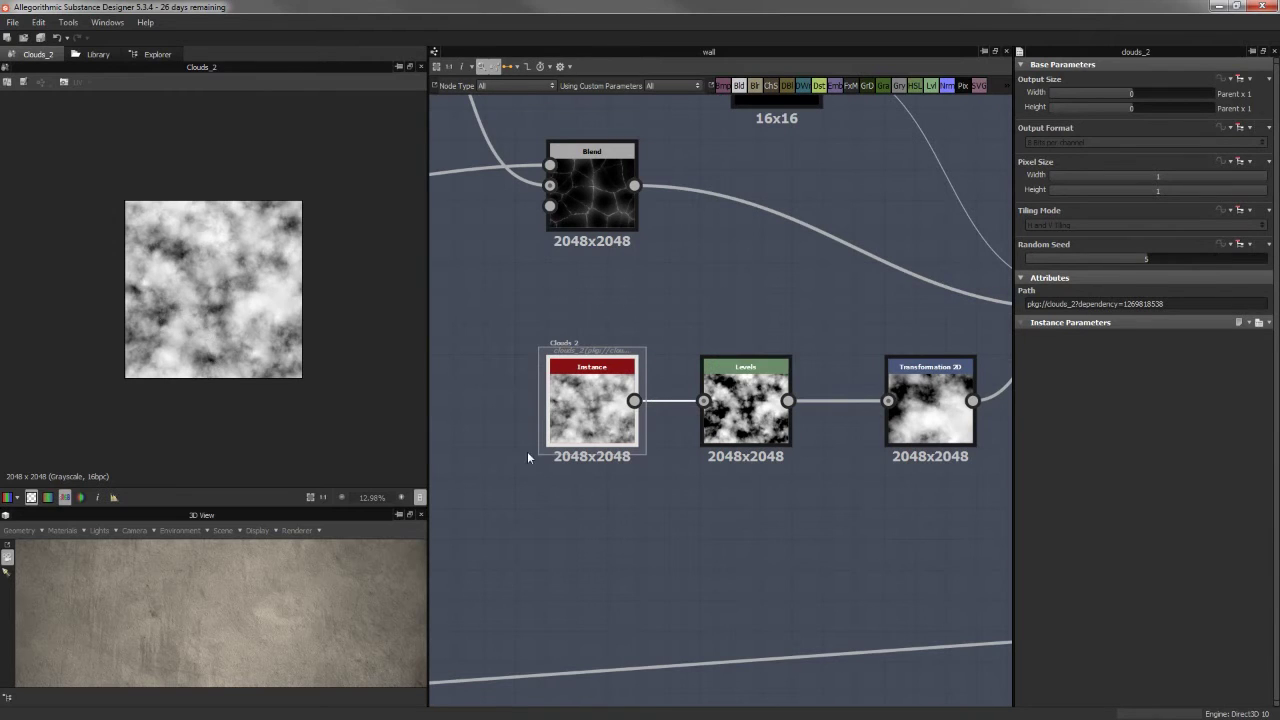
# Inspect the Levels and Transformation 2D nodes that adjust the Clouds 2 mask, including the transformation bounds
pyautogui.click(745, 408)
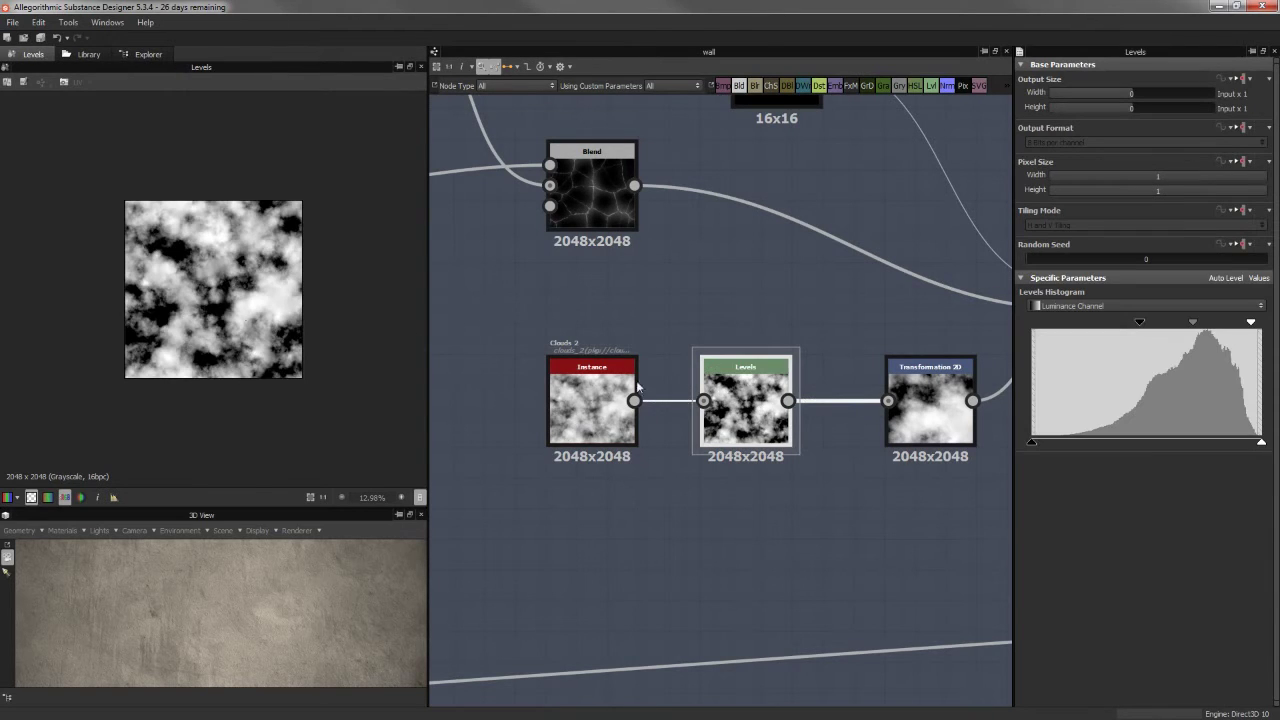
pyautogui.click(945, 418)
pyautogui.scroll(-3, 158, 229)
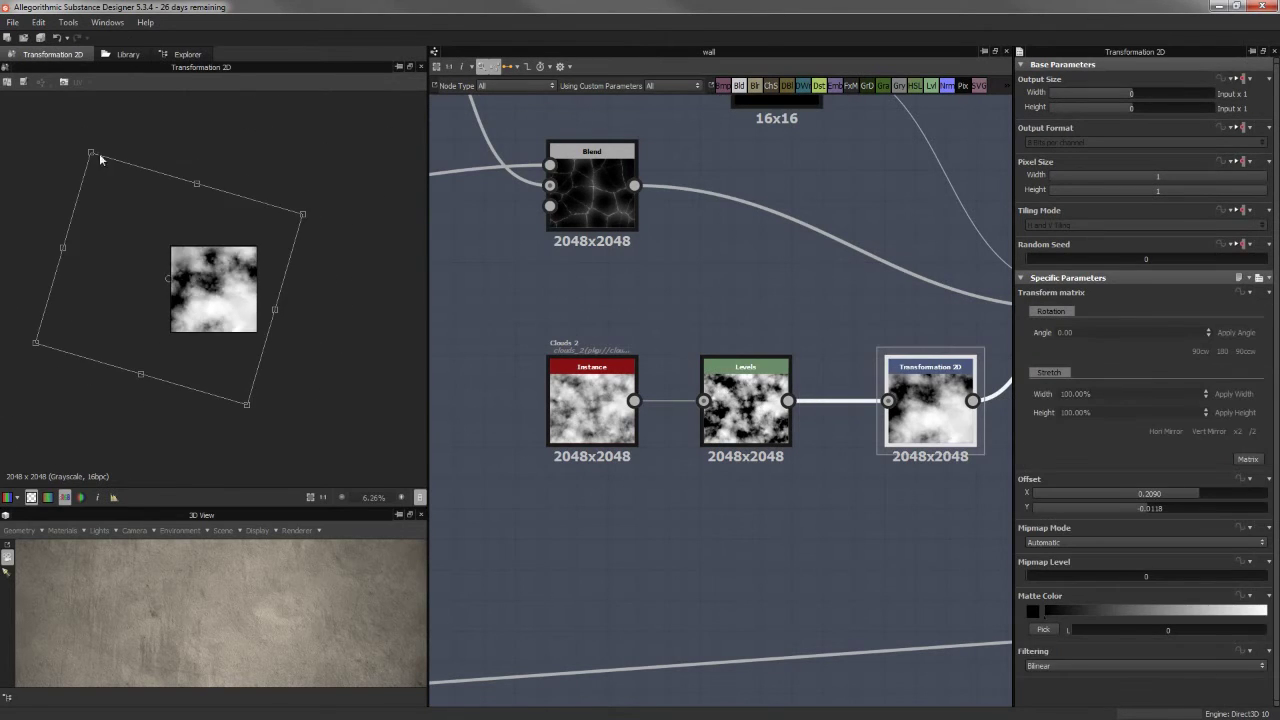
pyautogui.moveTo(751, 384); pyautogui.dragTo(586, 371, button='middle')
pyautogui.moveTo(668, 385); pyautogui.dragTo(719, 399, button='middle')
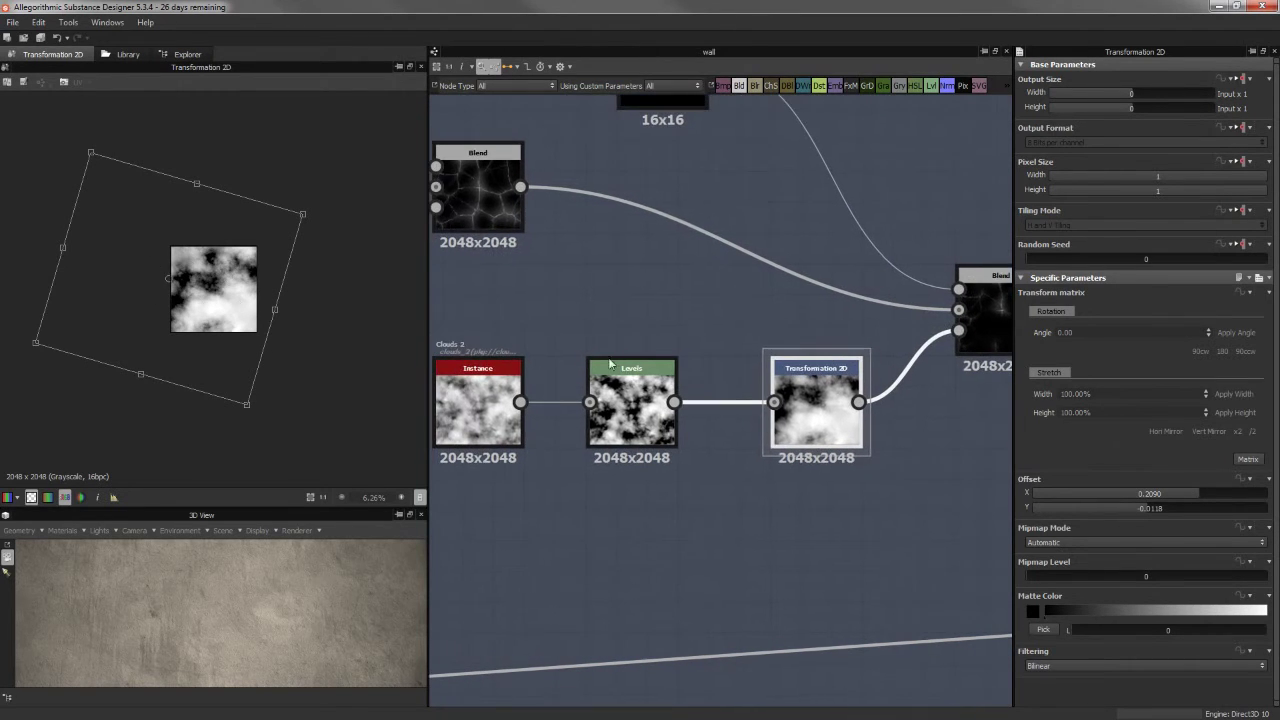
# Return to the masking Blend node and examine the masked cracks up close
pyautogui.scroll(2, 205, 289)
pyautogui.moveTo(808, 283); pyautogui.dragTo(875, 314, button='middle')
pyautogui.doubleClick(954, 320)
pyautogui.scroll(-3, 605, 227)
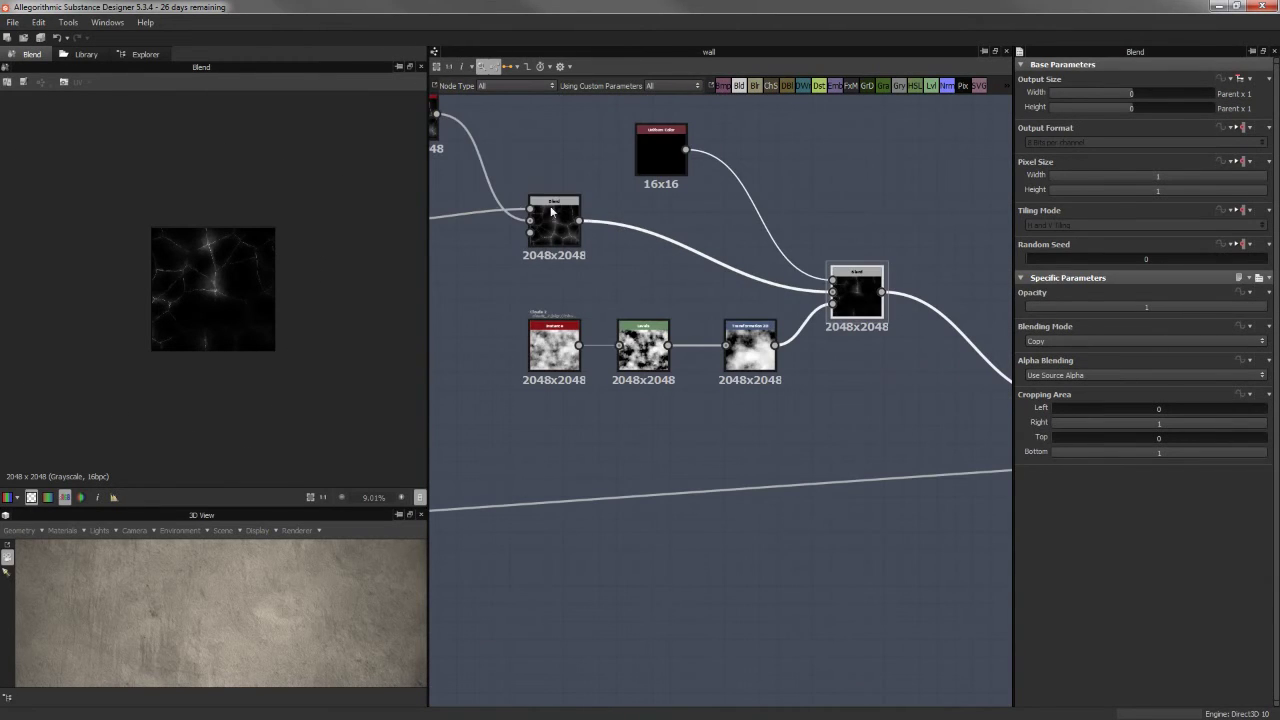
pyautogui.scroll(6, 141, 252)
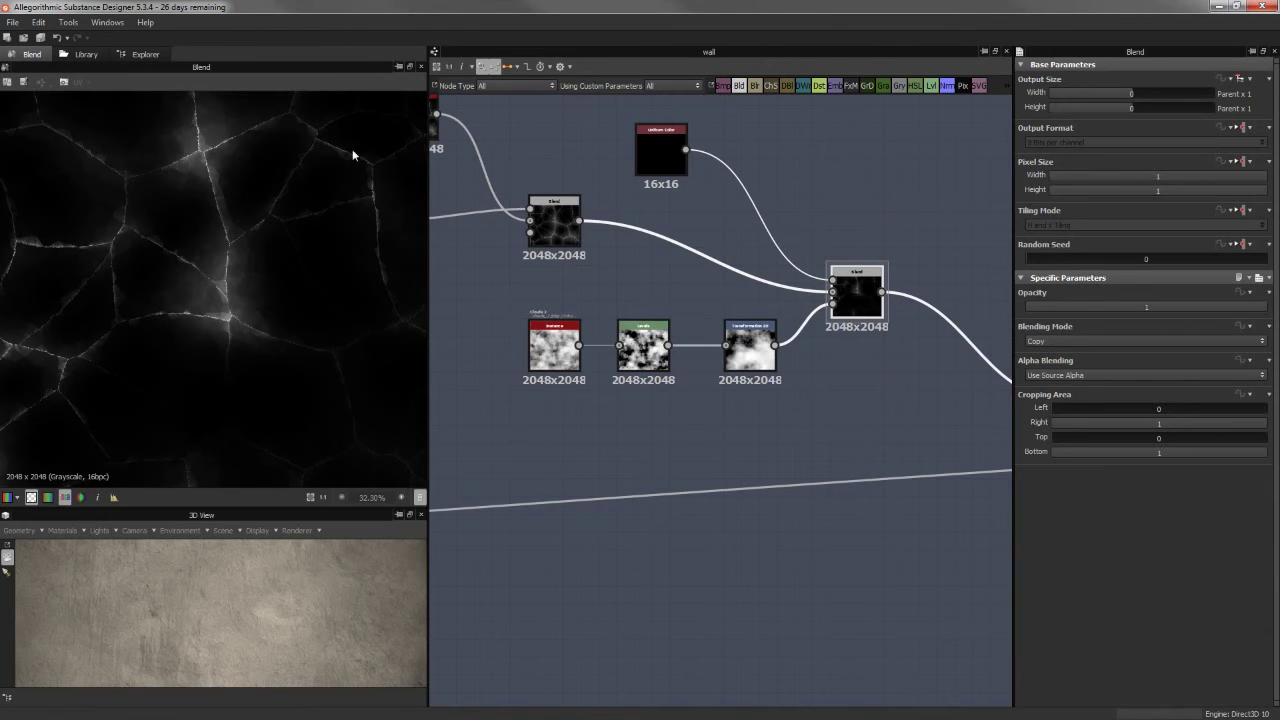
# Preview the Levels node after the masking Blend and inspect its cracks and luminance histogram
pyautogui.scroll(-2, 205, 173)
pyautogui.moveTo(936, 376); pyautogui.dragTo(650, 250, button='middle')
pyautogui.scroll(-3, 660, 250)
pyautogui.doubleClick(741, 270)
pyautogui.scroll(3, 243, 303)
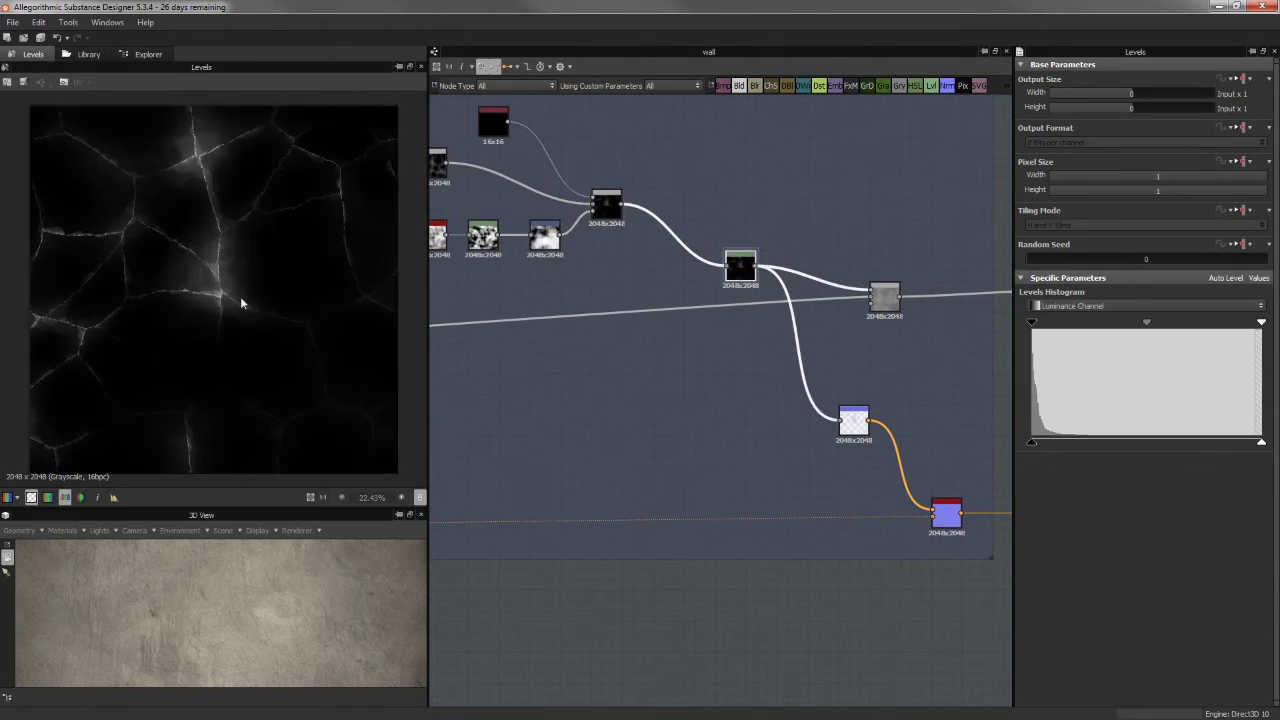
pyautogui.scroll(-3, 200, 289)
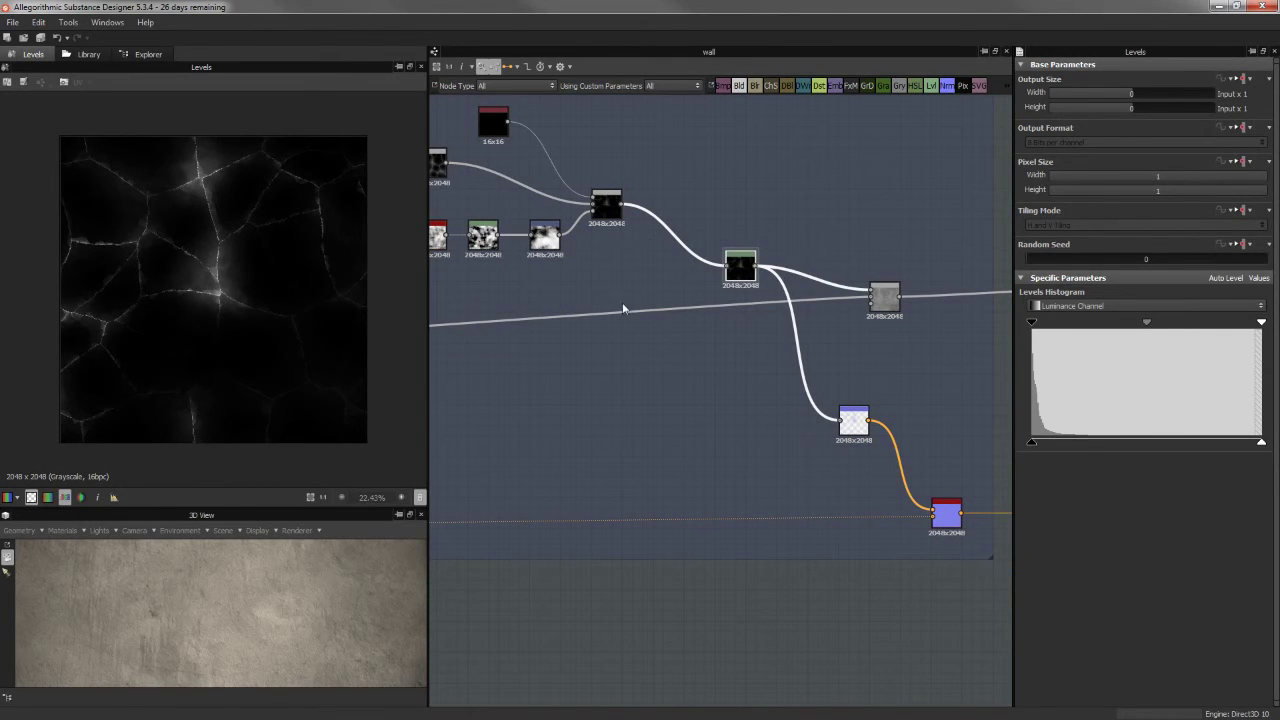
pyautogui.moveTo(676, 176); pyautogui.dragTo(805, 207, button='middle')
pyautogui.moveTo(831, 251); pyautogui.dragTo(724, 264, button='middle')
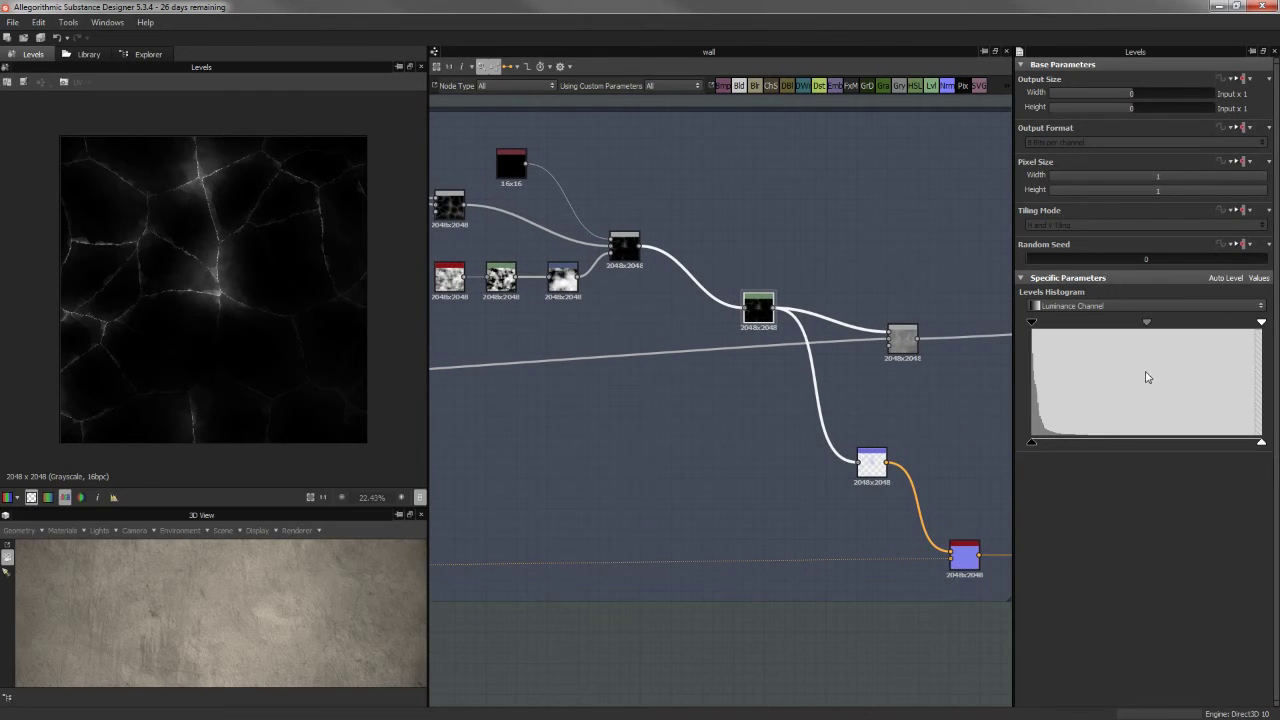
# Preview the Subtract Blend node that applies the cracks to the concrete texture, and examine its surface up close
pyautogui.moveTo(861, 335); pyautogui.dragTo(742, 284, button='middle')
pyautogui.scroll(3, 791, 321)
pyautogui.doubleClick(840, 322)
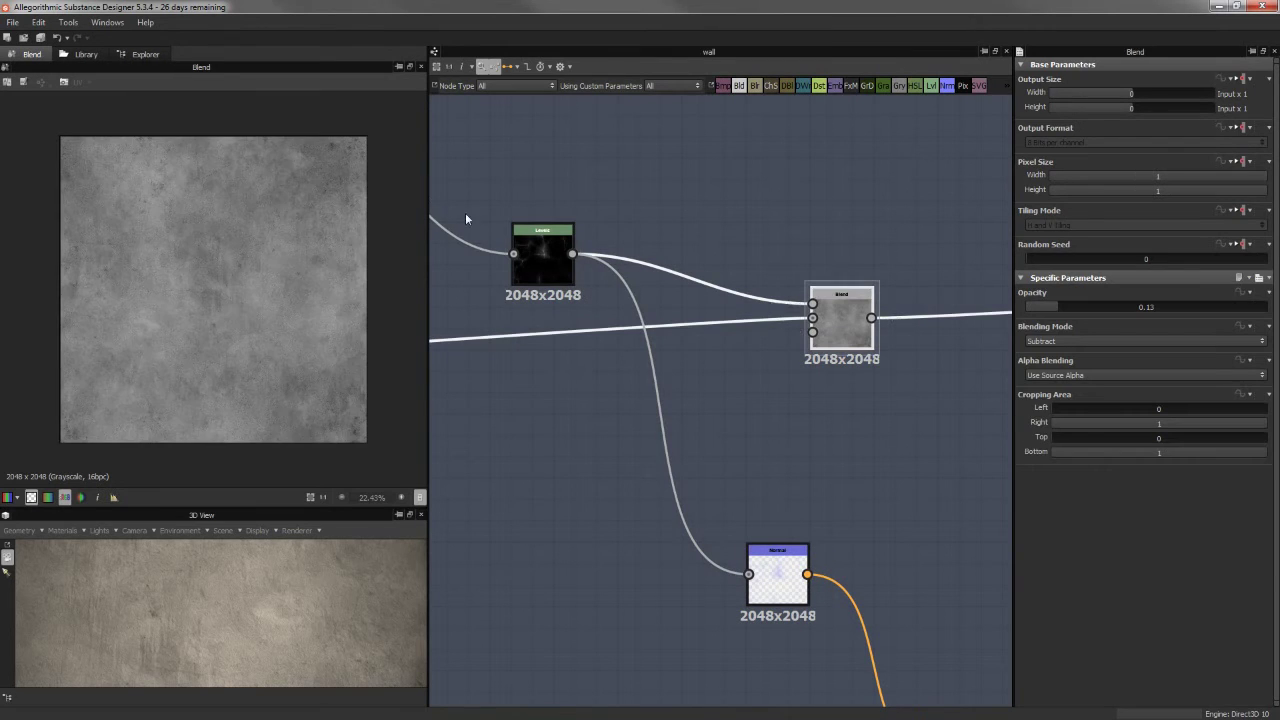
pyautogui.scroll(3, 316, 260)
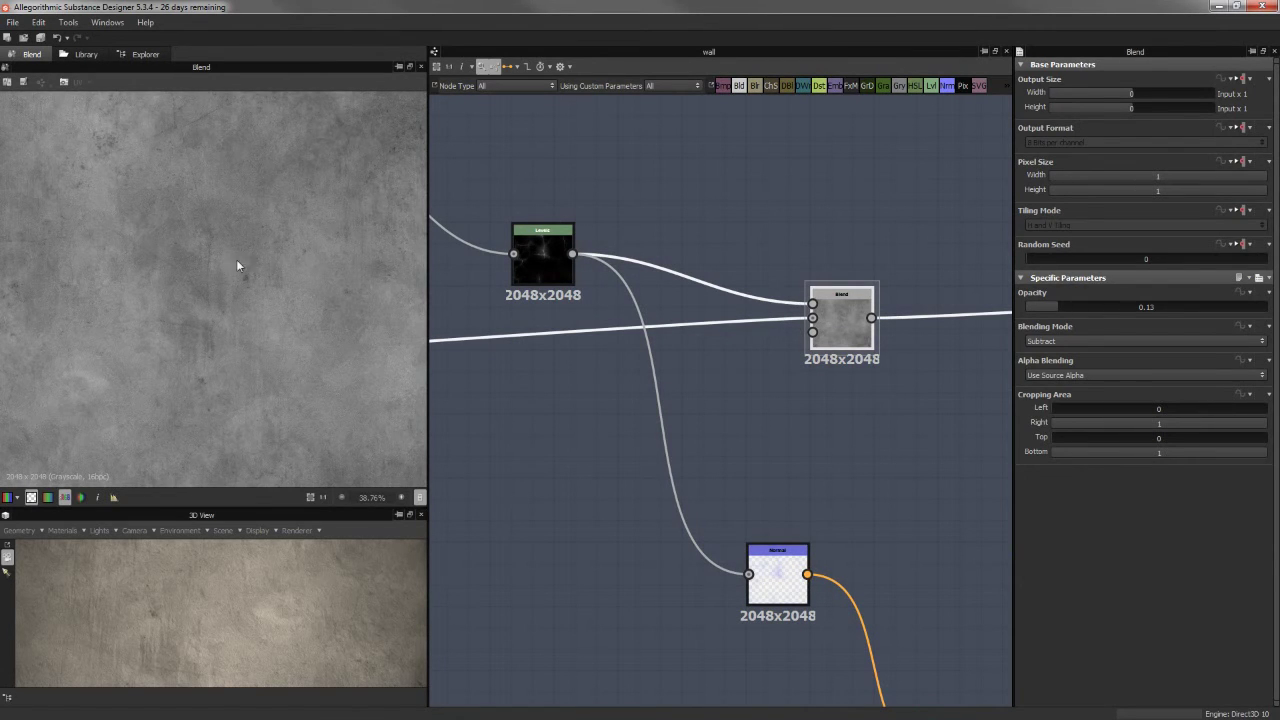
pyautogui.scroll(3, 240, 262)
# Raise the Subtract Blend's opacity to 0.46 and examine the stronger cracks in a temporarily enlarged 3D view
pyautogui.click(1118, 306)
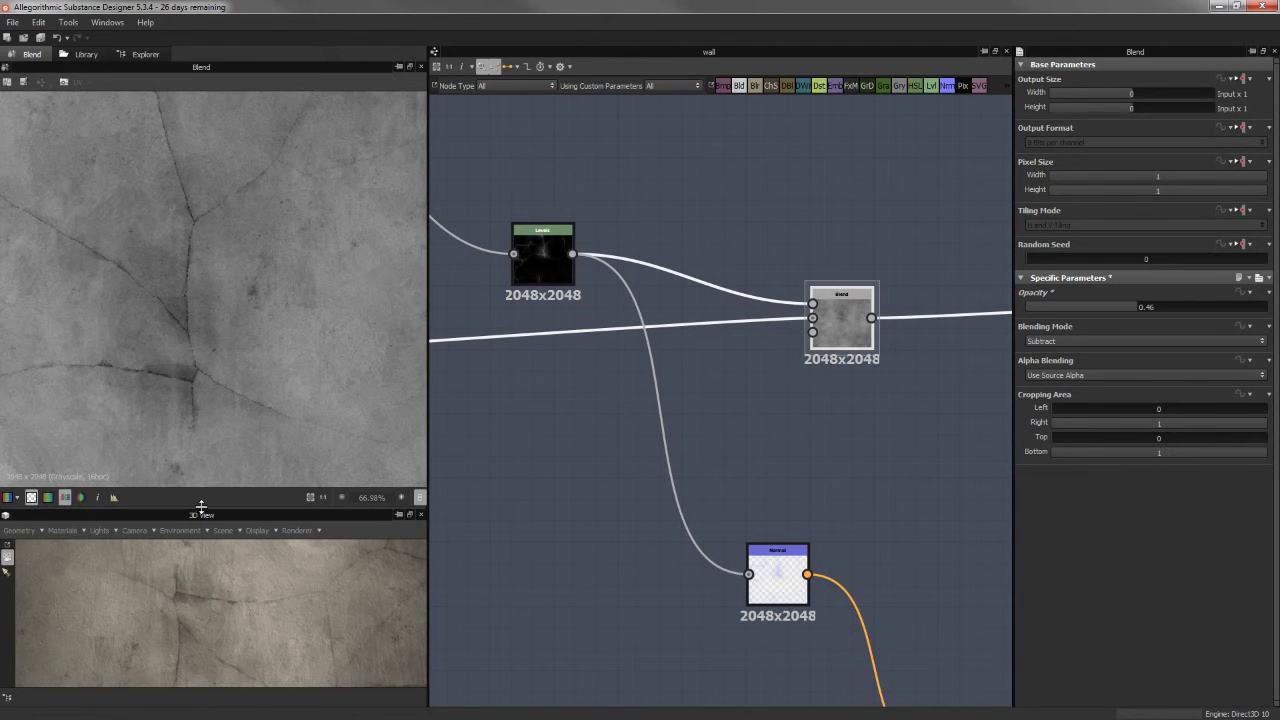
pyautogui.moveTo(200, 507); pyautogui.dragTo(220, 235)
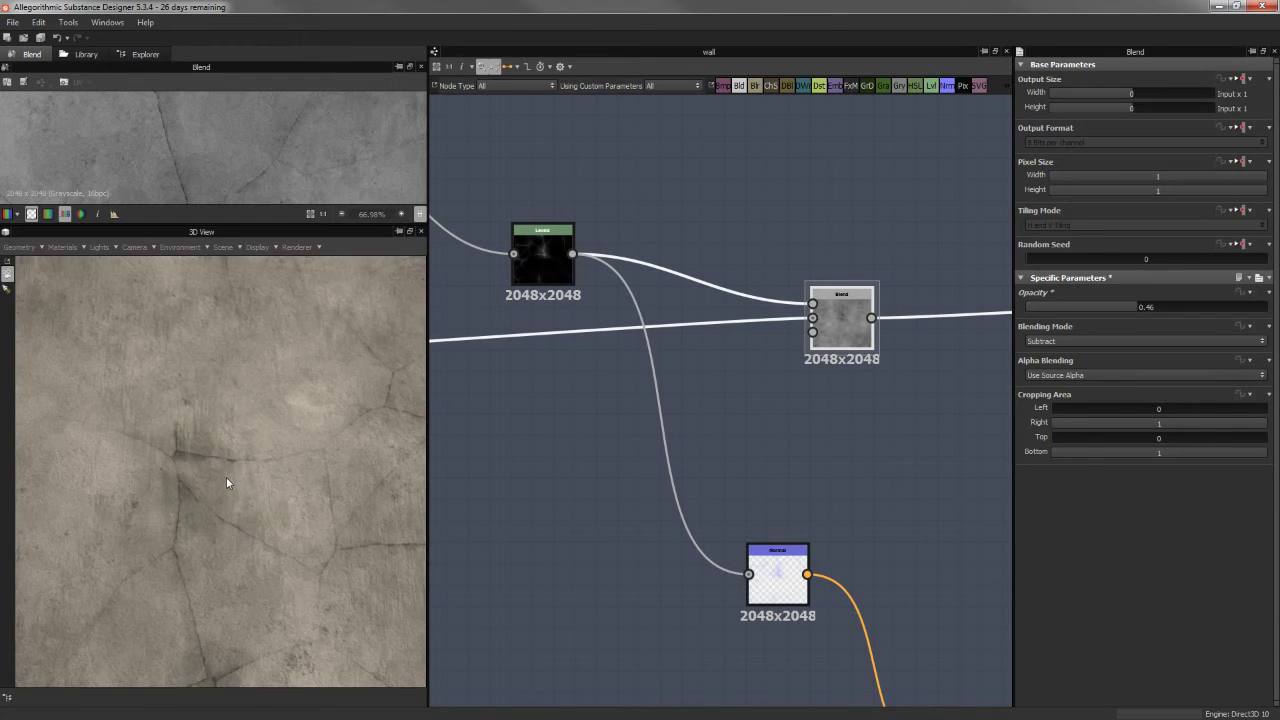
pyautogui.moveTo(244, 532); pyautogui.dragTo(233, 380)
pyautogui.moveTo(272, 437); pyautogui.dragTo(187, 400)
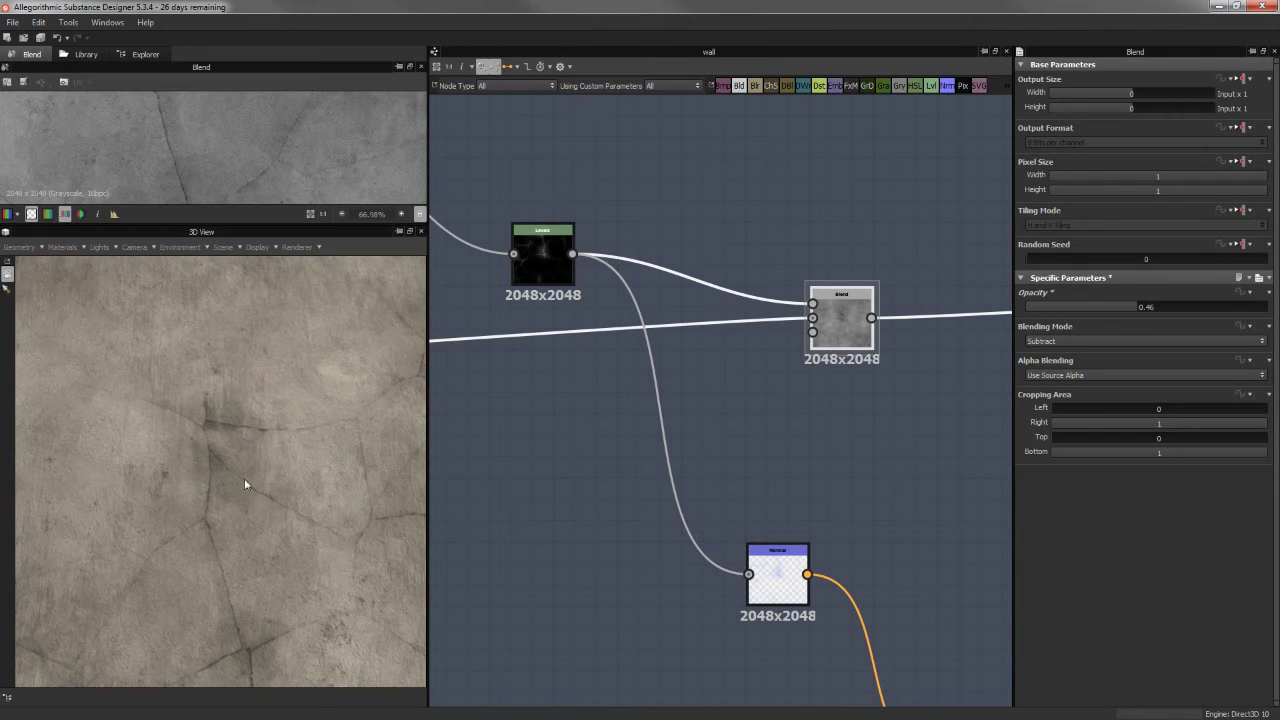
pyautogui.moveTo(233, 223); pyautogui.dragTo(235, 478)
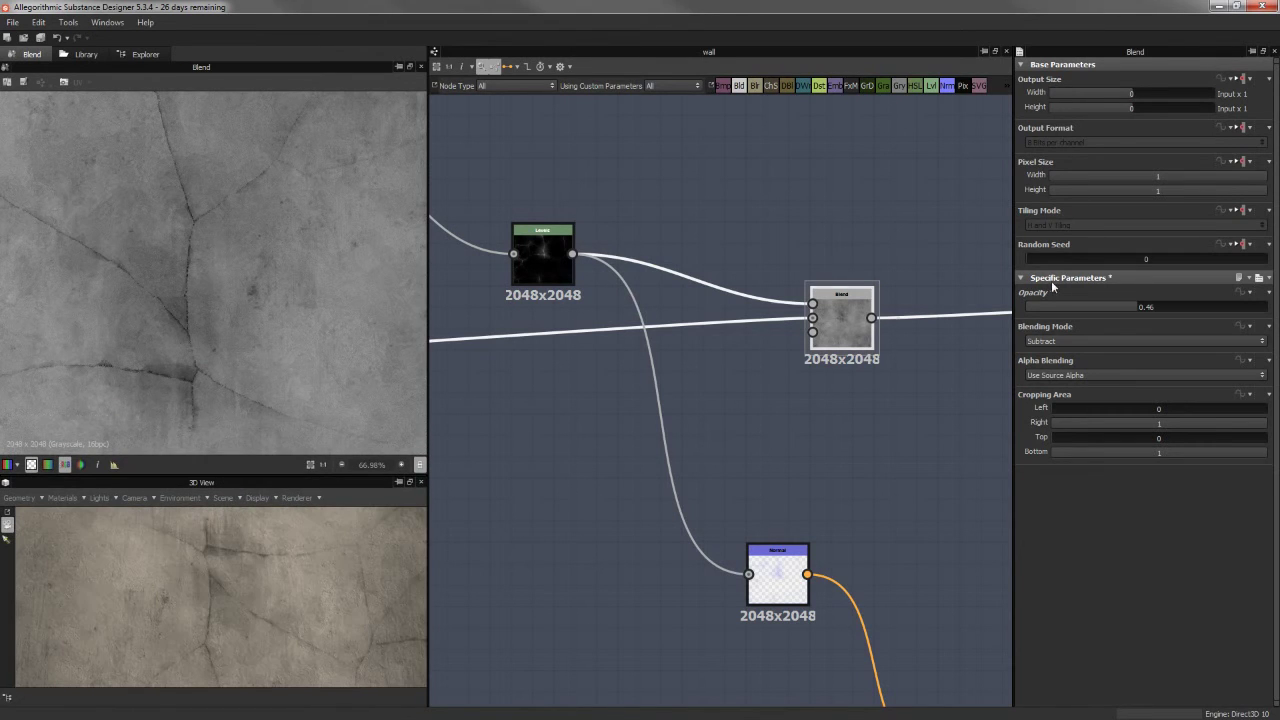
# Inspect the crack Levels node, the Normal node it feeds, and the Subtract Blend node
pyautogui.moveTo(852, 319); pyautogui.dragTo(810, 319, button='middle')
pyautogui.scroll(-1, 820, 425)
pyautogui.moveTo(820, 425); pyautogui.dragTo(889, 292, button='middle')
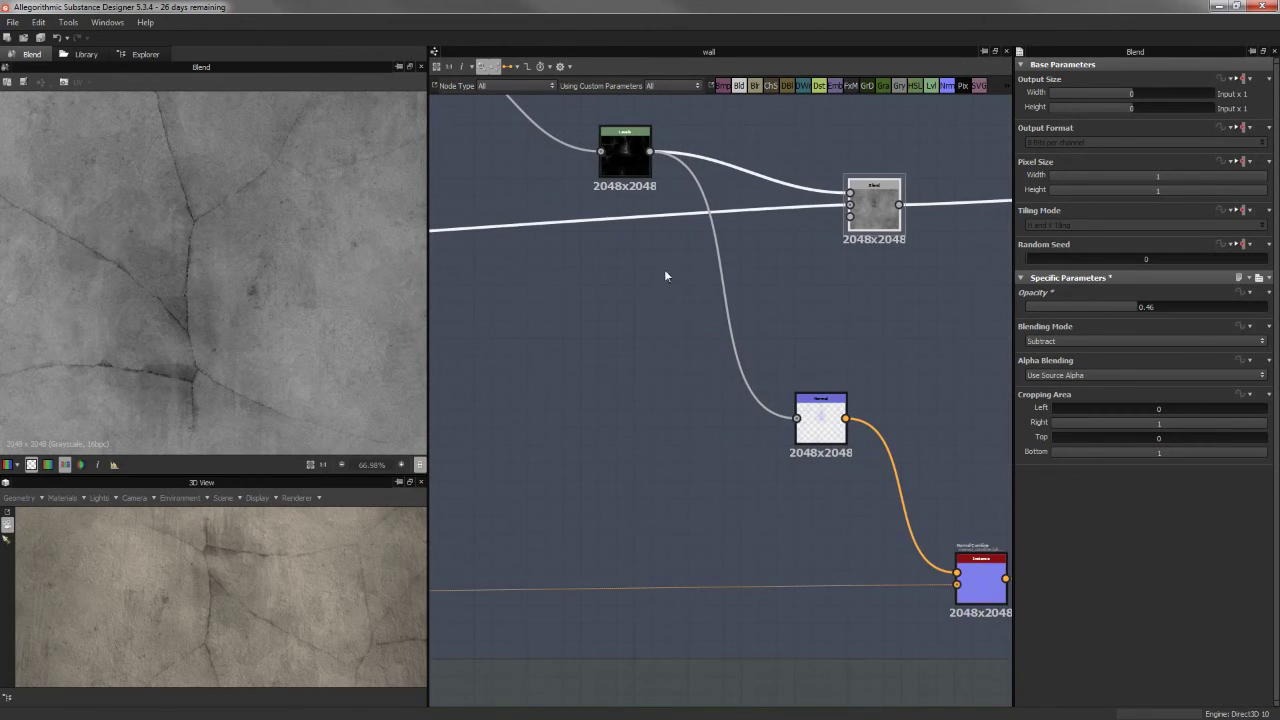
pyautogui.click(692, 258)
pyautogui.click(625, 150)
pyautogui.click(820, 420)
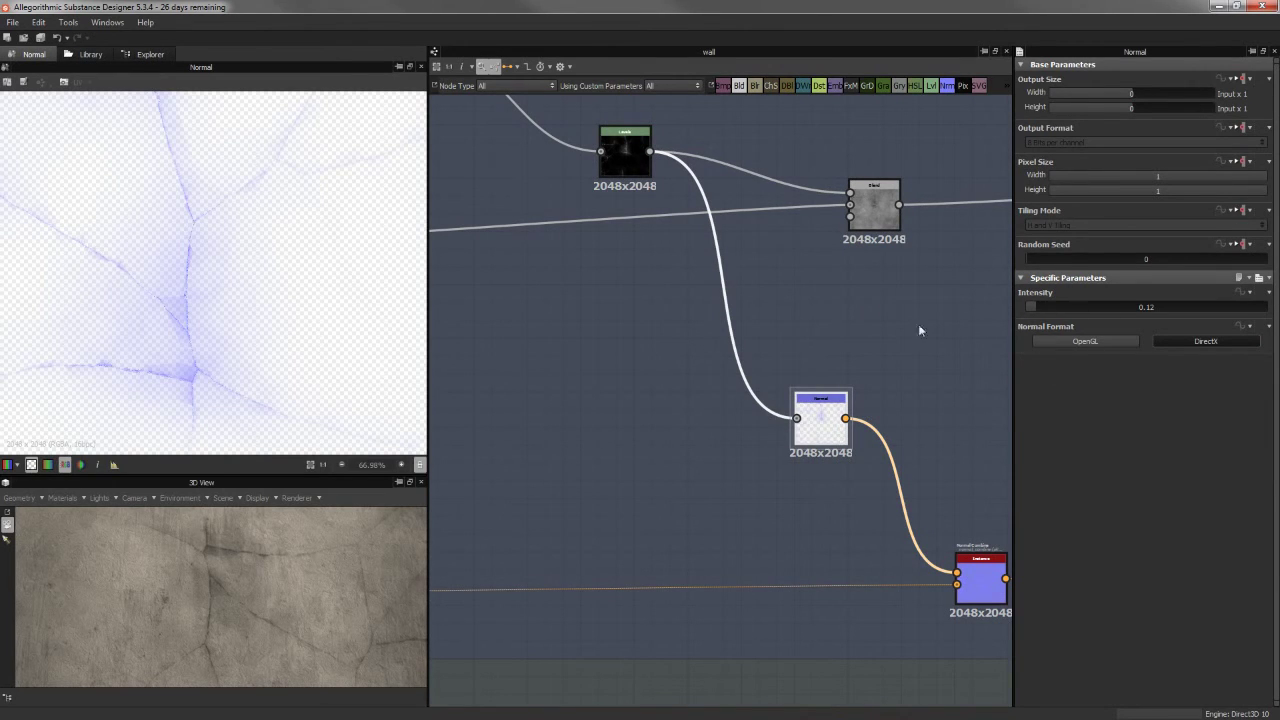
pyautogui.click(879, 209)
# Raise the crack Normal node's intensity to 2.44 and examine the cracks in a temporarily enlarged 3D view
pyautogui.click(826, 428)
pyautogui.moveTo(1066, 304); pyautogui.dragTo(1221, 306)
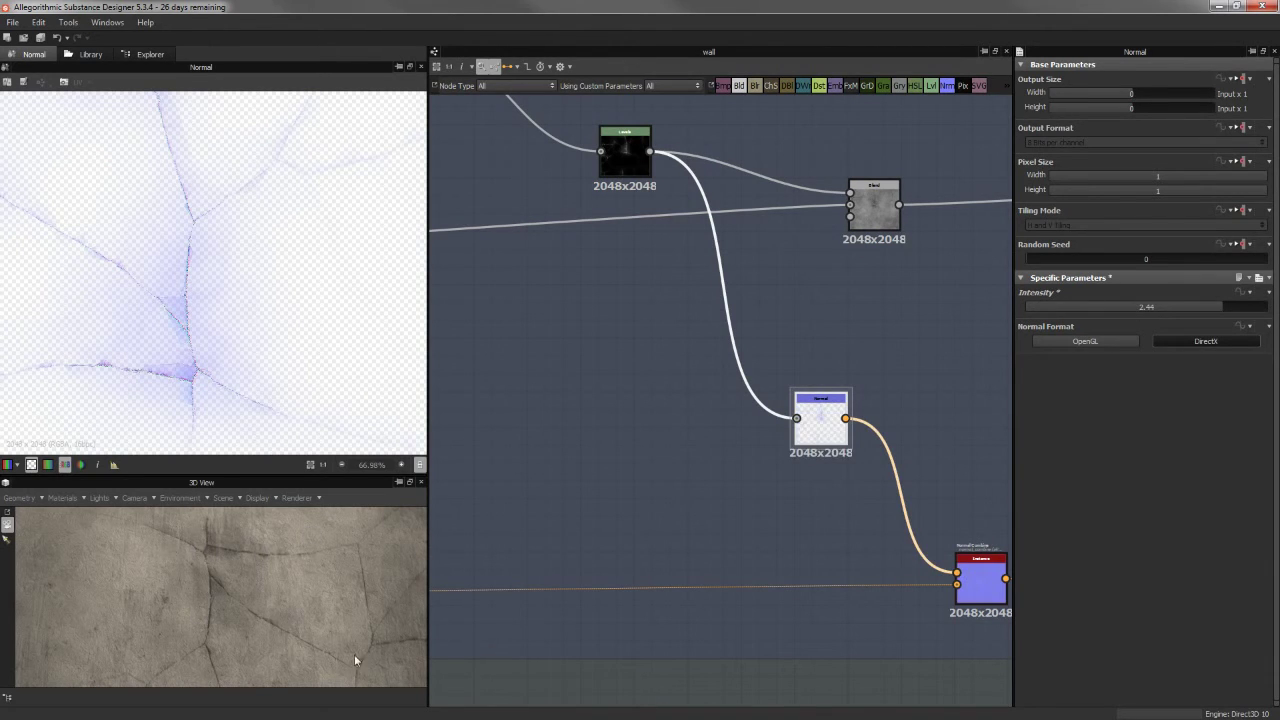
pyautogui.moveTo(217, 474); pyautogui.dragTo(214, 225)
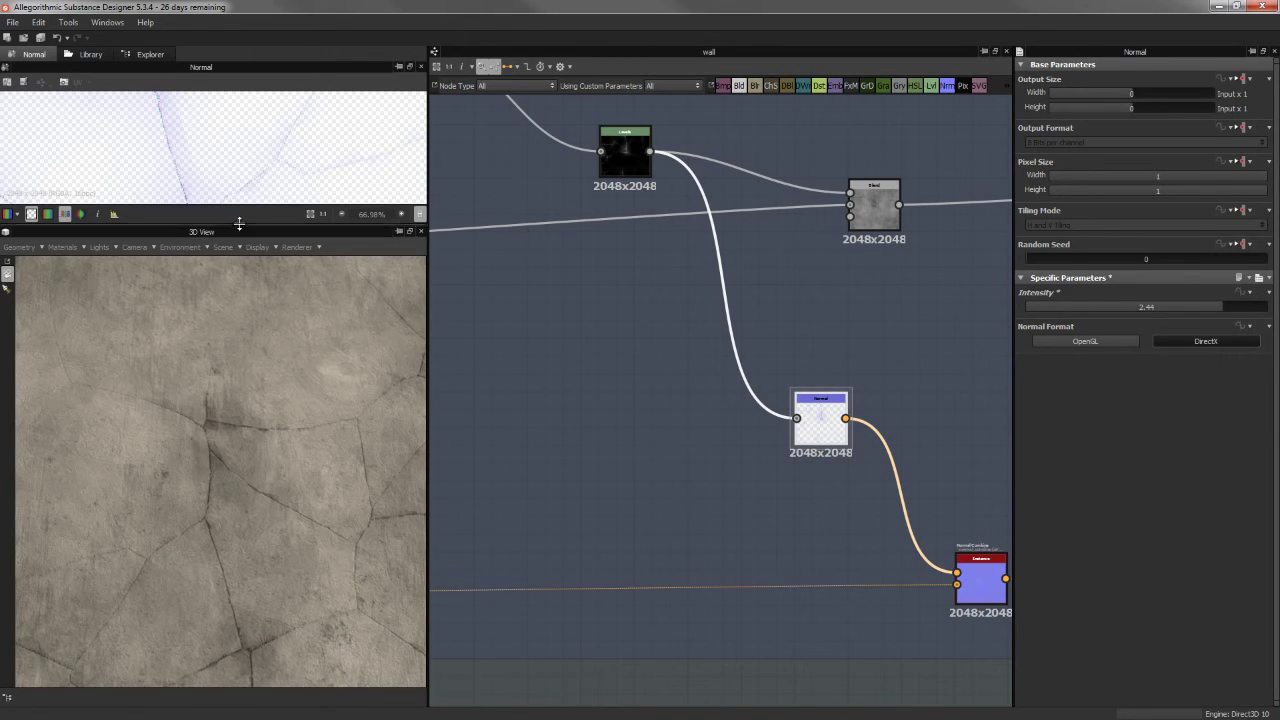
pyautogui.moveTo(244, 226); pyautogui.dragTo(244, 425)
# Preview the Moisture Noise node and the Levels node after it in the Final Pass frame
pyautogui.scroll(-2, 750, 345)
pyautogui.scroll(-4, 748, 331)
pyautogui.moveTo(538, 266); pyautogui.dragTo(431, 266, button='middle')
pyautogui.scroll(3, 742, 309)
pyautogui.moveTo(778, 370); pyautogui.dragTo(550, 413, button='middle')
pyautogui.scroll(3, 676, 367)
pyautogui.doubleClick(712, 272)
pyautogui.moveTo(801, 340); pyautogui.dragTo(1040, 498, button='middle')
pyautogui.scroll(3, 708, 316)
pyautogui.doubleClick(708, 316)
pyautogui.scroll(-2, 275, 264)
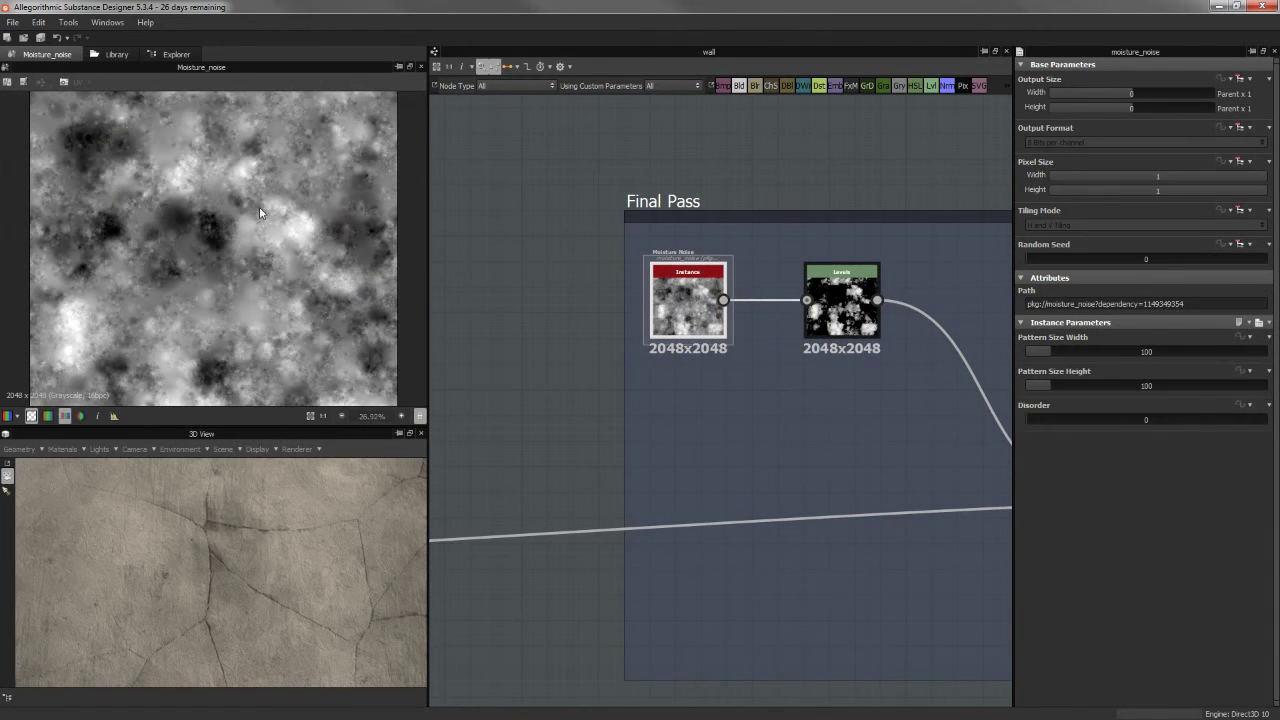
pyautogui.doubleClick(841, 300)
pyautogui.moveTo(549, 322); pyautogui.dragTo(424, 304, button='middle')
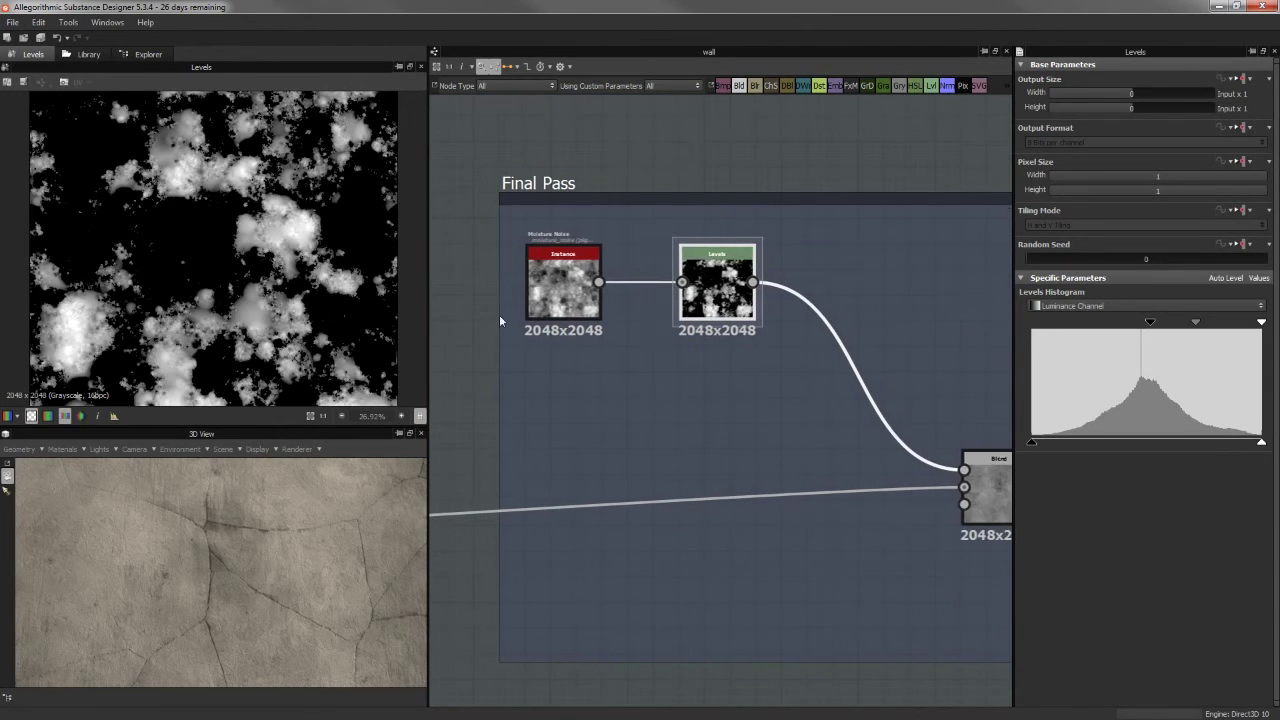
# Preview the Final Pass Subtract Blend and examine the concrete surface up close
pyautogui.doubleClick(985, 490)
pyautogui.scroll(2, 254, 240)
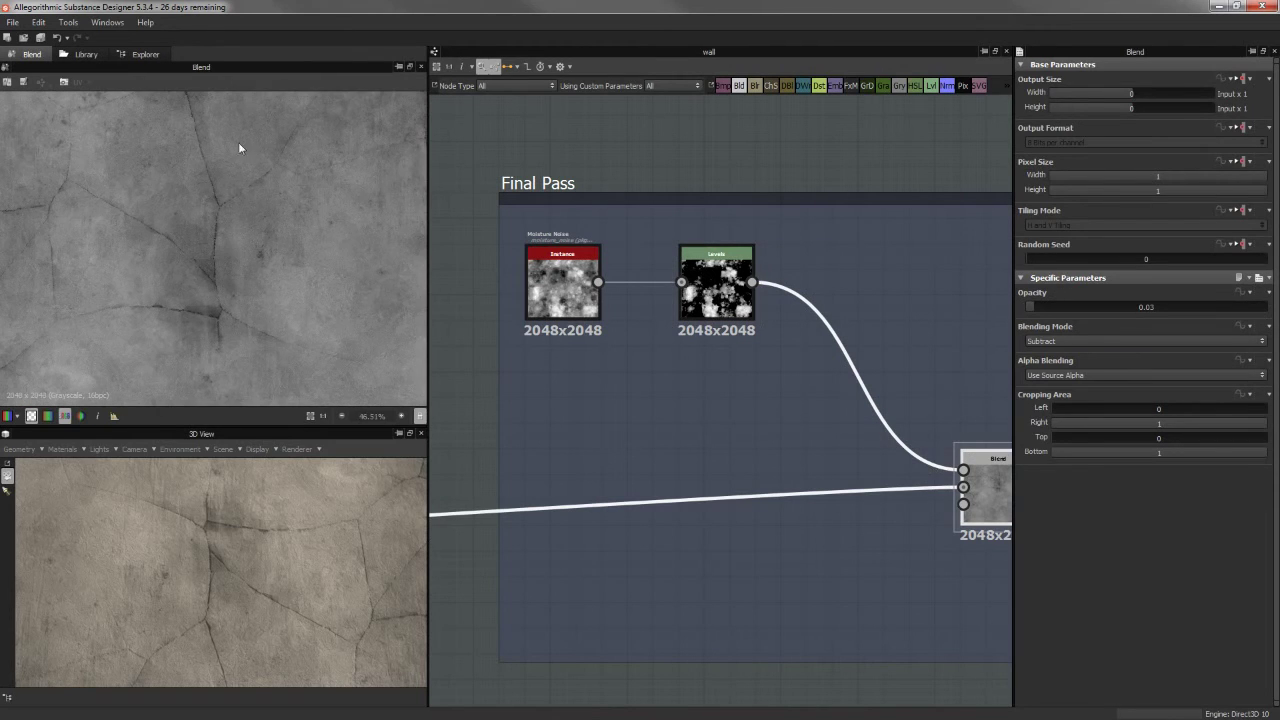
pyautogui.scroll(1, 180, 206)
pyautogui.scroll(1, 220, 226)
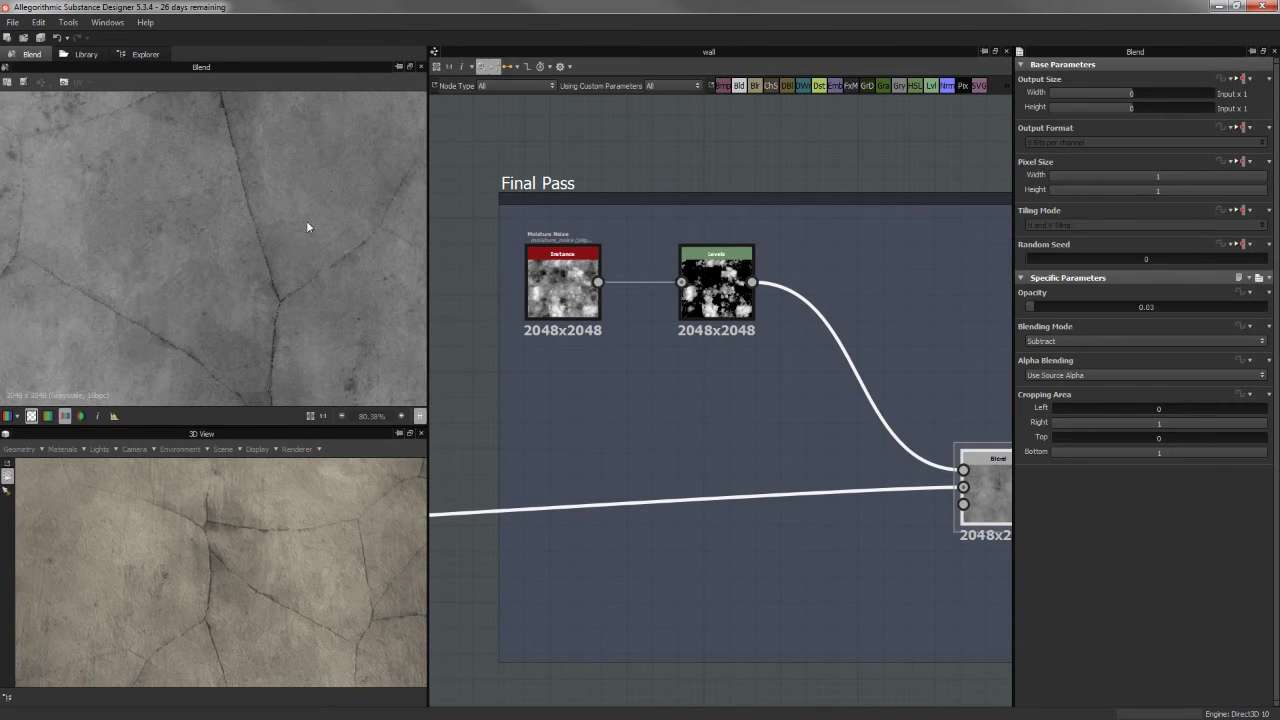
pyautogui.scroll(1, 301, 233)
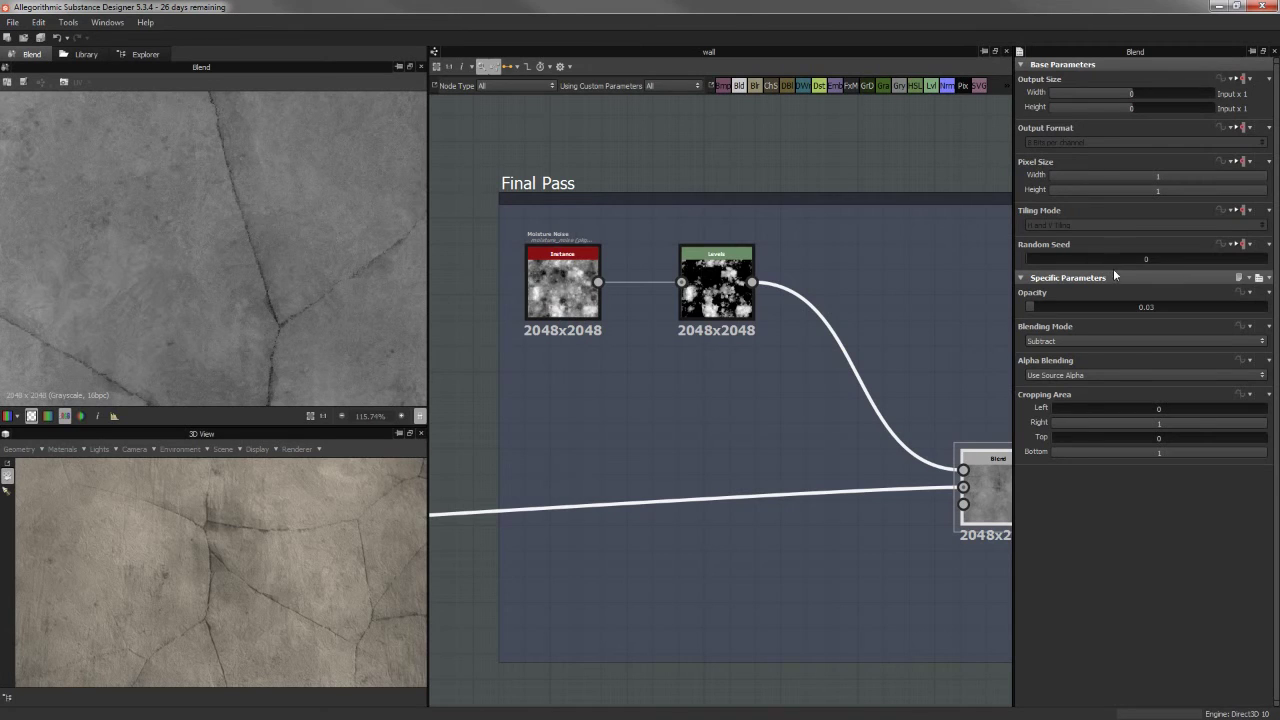
# Raise the Final Pass Blend's opacity to 0.45 and examine the moisture stains
pyautogui.moveTo(1041, 305); pyautogui.dragTo(1134, 316)
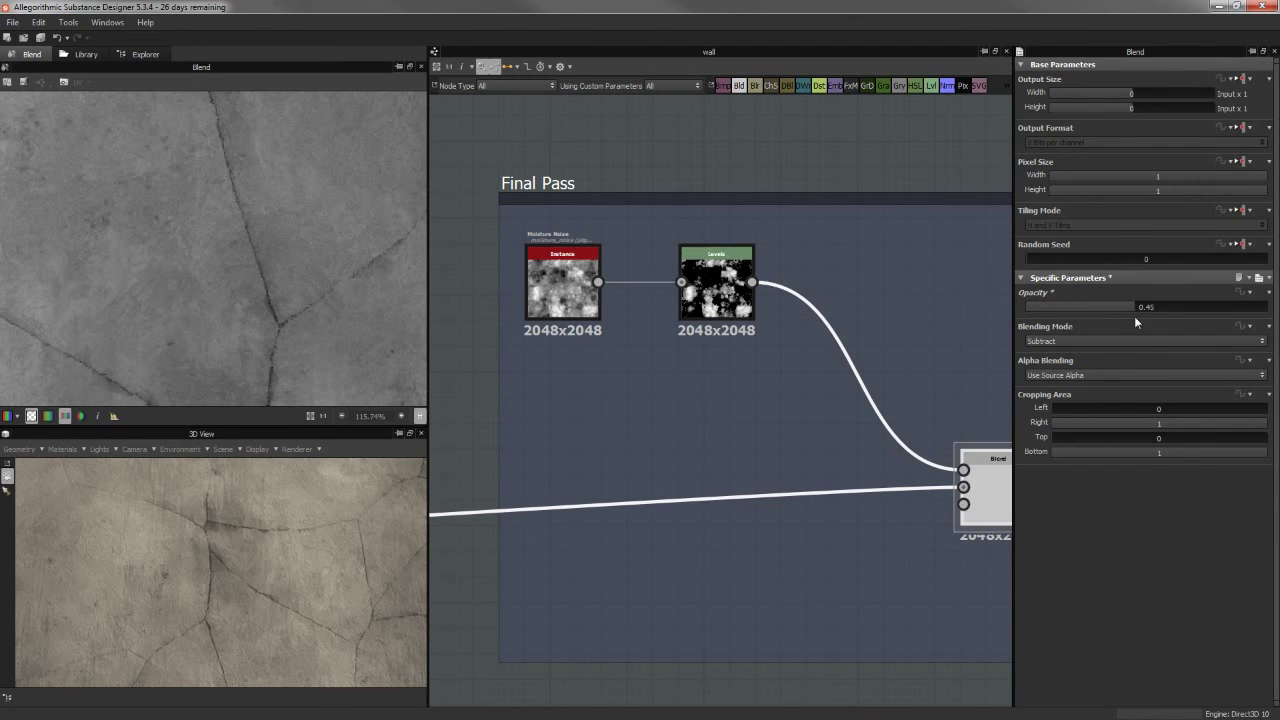
pyautogui.scroll(-2, 230, 175)
pyautogui.scroll(1, 230, 175)
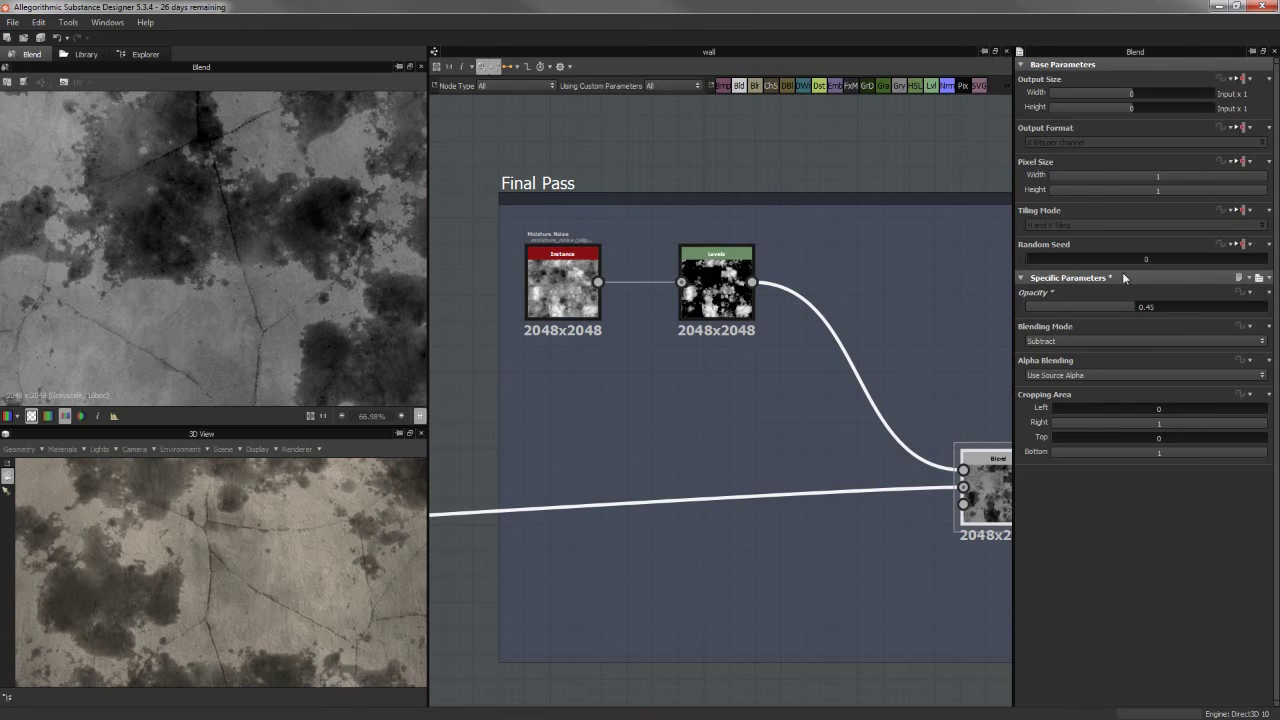
# Try opacities of 0.14 and 0.17 on the Final Pass Blend and examine the stained wall in 3D
pyautogui.doubleClick(1038, 308)
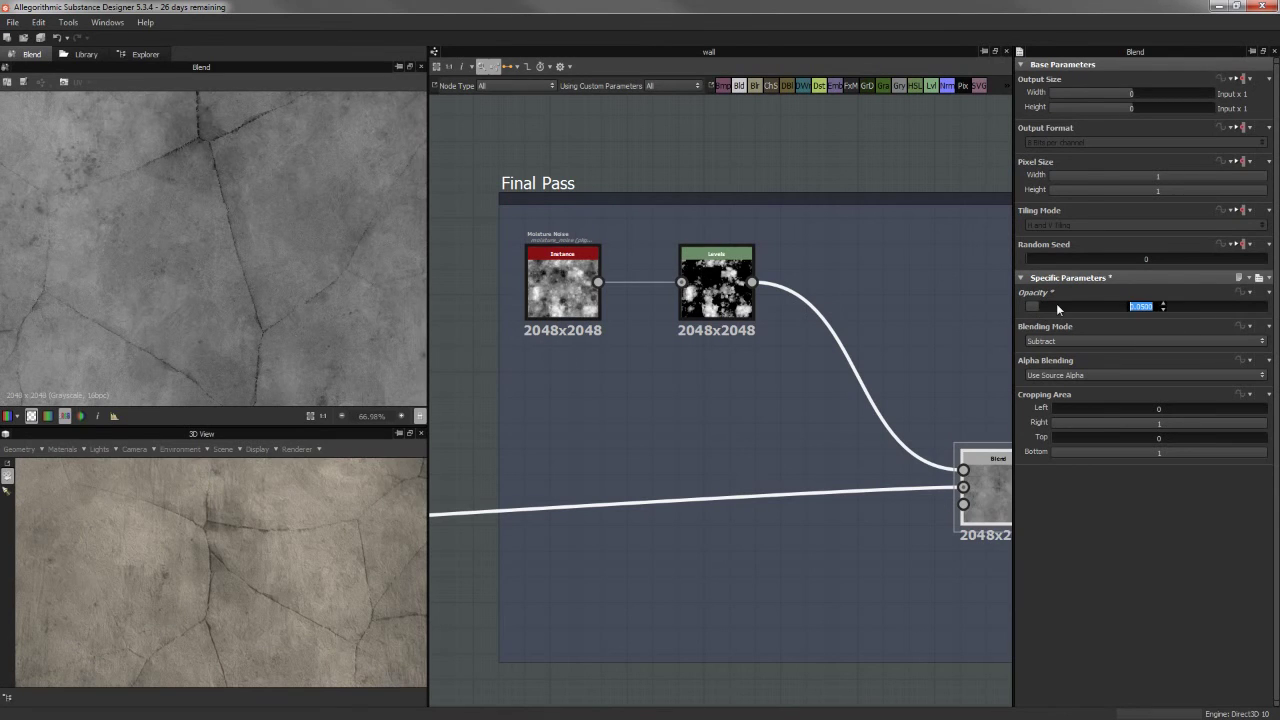
pyautogui.write('0.14')
pyautogui.press('Return')
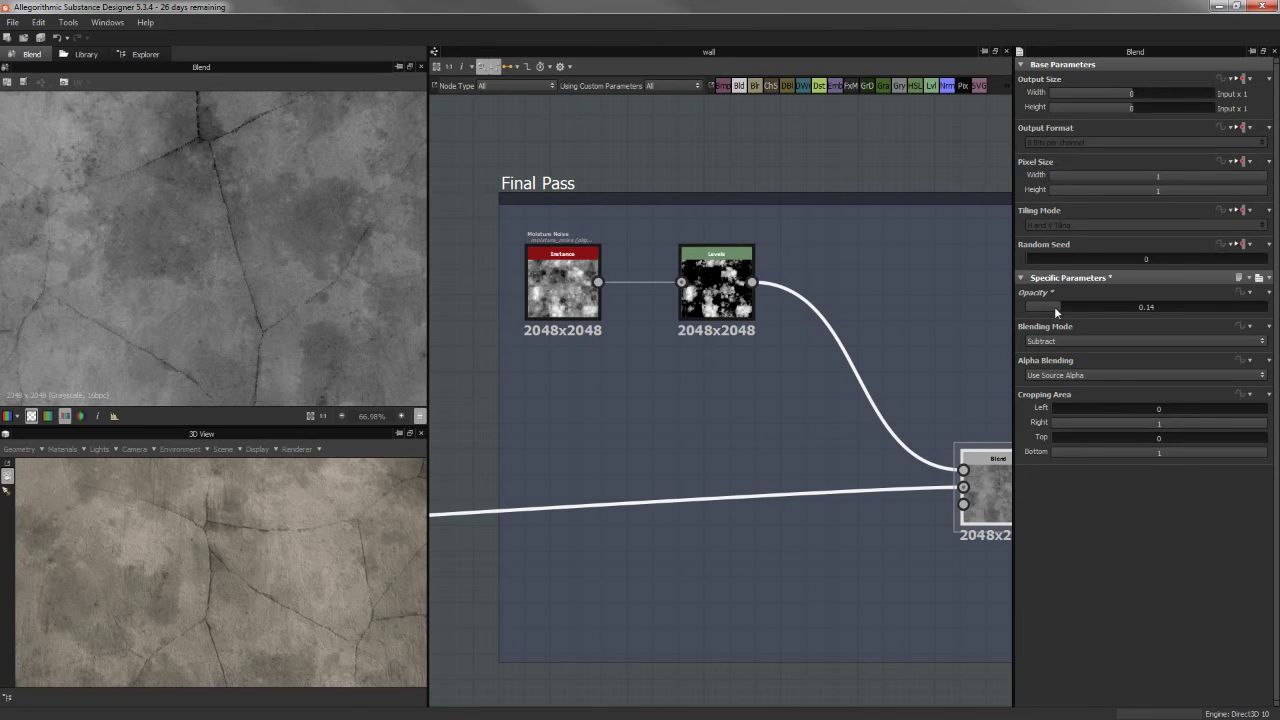
pyautogui.moveTo(1054, 306); pyautogui.dragTo(1062, 306)
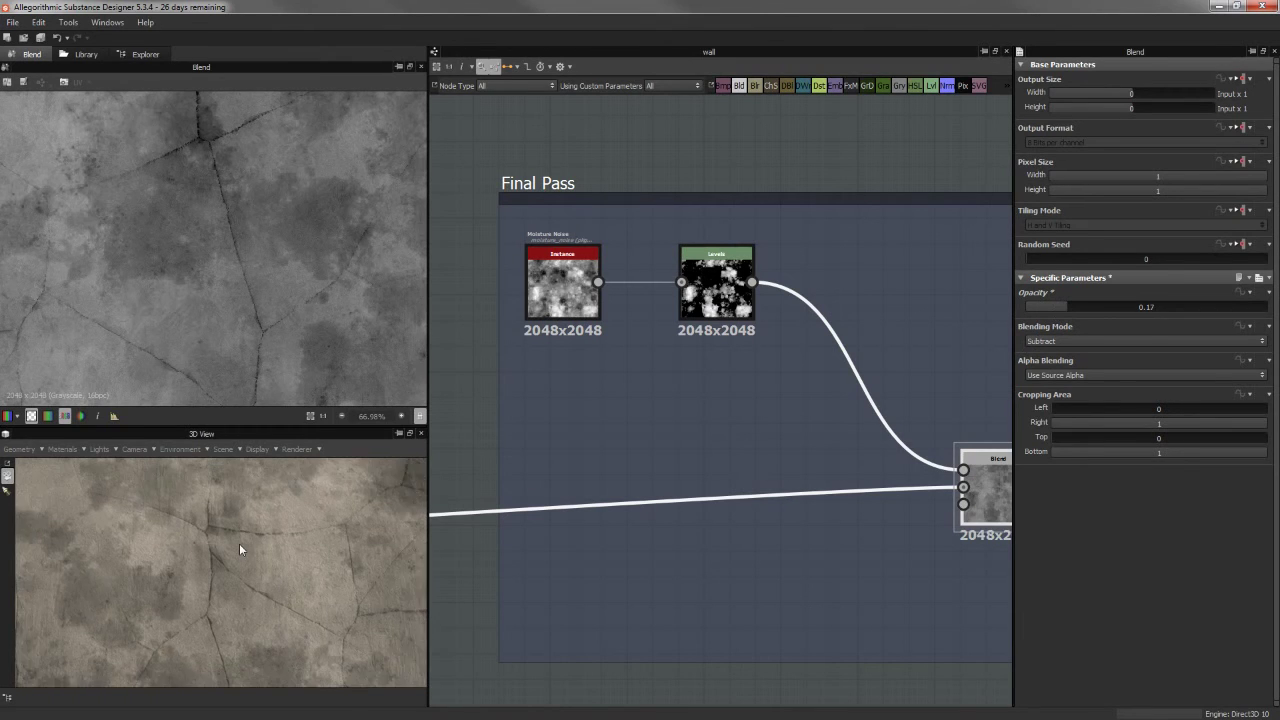
pyautogui.scroll(-3, 319, 546)
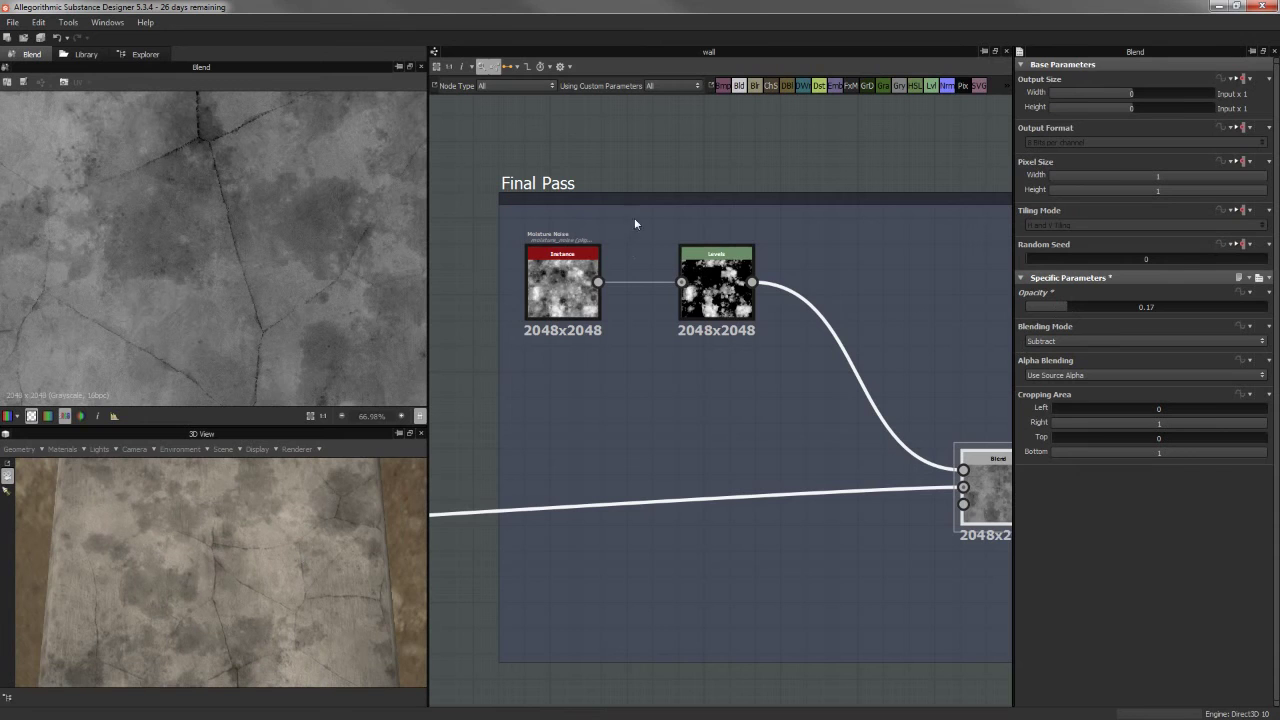
# Examine the Normal and Rough & Metallic frames in the graph and the moisture stains in the 3D view
pyautogui.scroll(-3, 732, 355)
pyautogui.moveTo(960, 575); pyautogui.dragTo(597, 260, button='middle')
pyautogui.scroll(-4, 665, 305)
pyautogui.scroll(-1, 680, 410)
pyautogui.scroll(3, 565, 432)
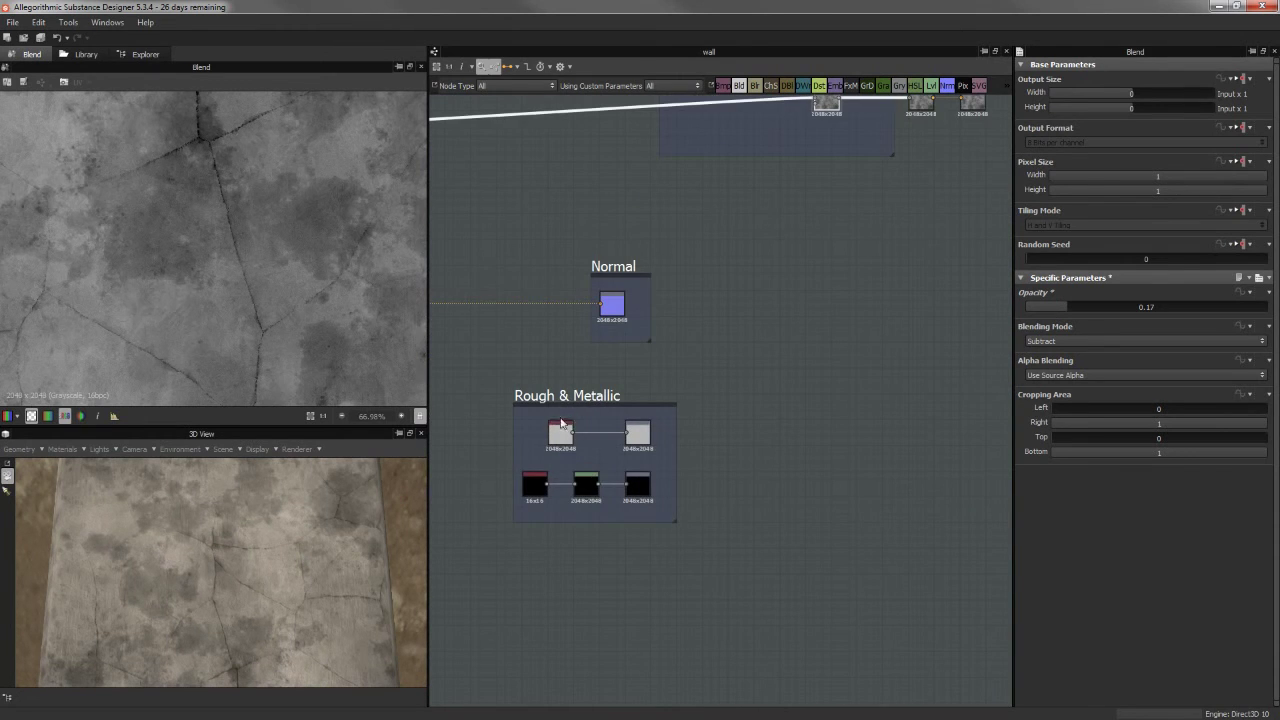
pyautogui.scroll(2, 200, 570)
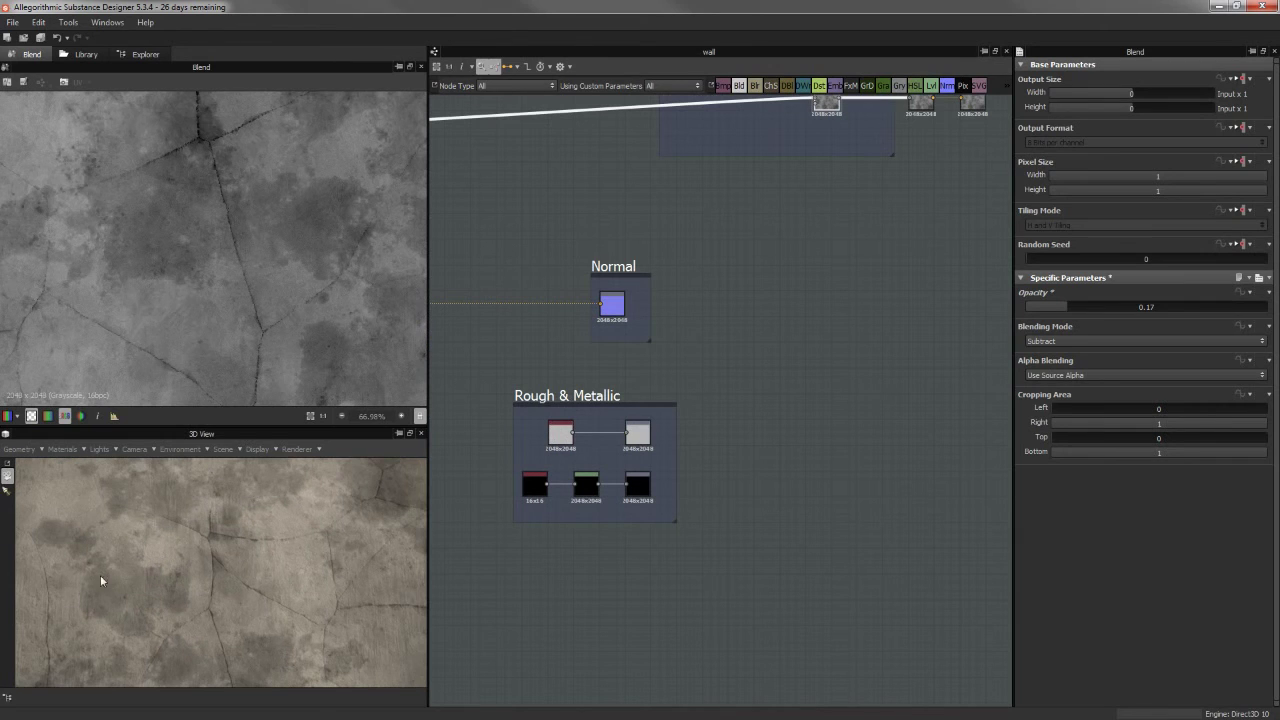
pyautogui.moveTo(719, 420); pyautogui.dragTo(903, 416, button='middle')
pyautogui.scroll(1, 903, 416)
pyautogui.scroll(2, 138, 567)
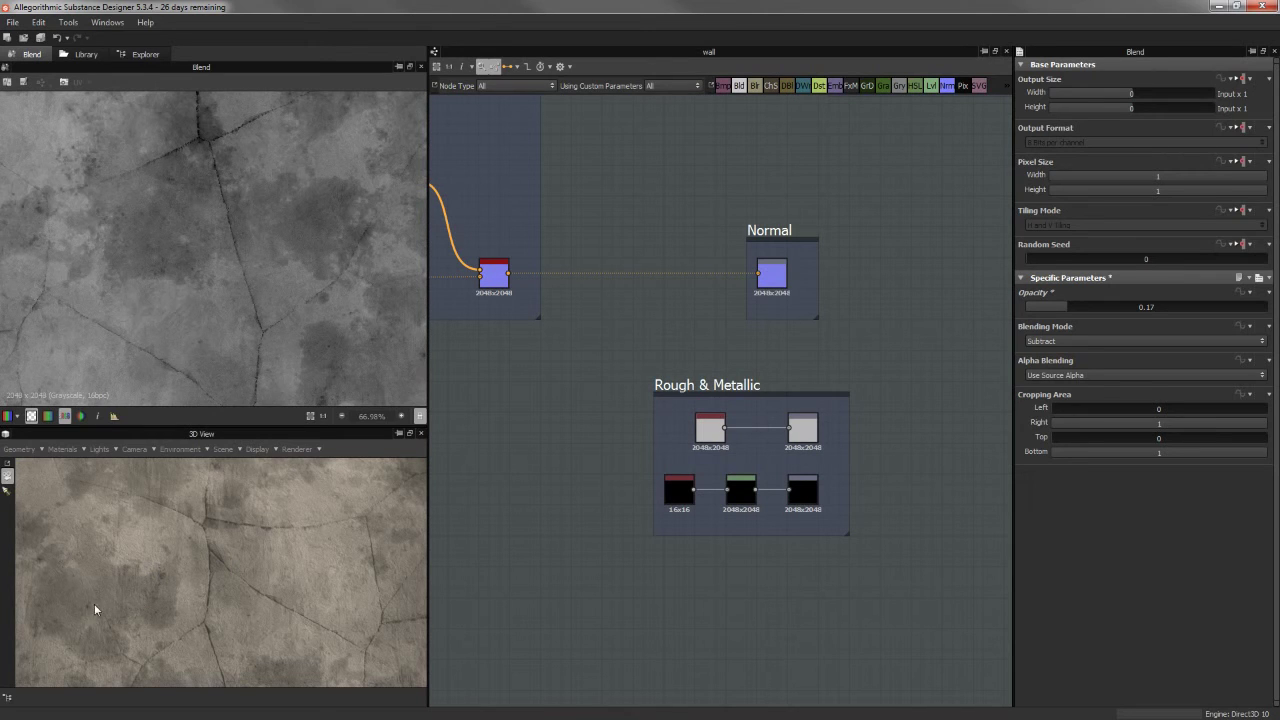
# Return to the Final Pass frame and set its Blend node's opacity to 0.08
pyautogui.scroll(1, 700, 403)
pyautogui.moveTo(722, 258); pyautogui.dragTo(682, 452, button='middle')
pyautogui.scroll(-3, 795, 229)
pyautogui.moveTo(776, 239); pyautogui.dragTo(667, 372, button='middle')
pyautogui.scroll(3, 717, 322)
pyautogui.moveTo(735, 228); pyautogui.dragTo(674, 308, button='middle')
pyautogui.scroll(2, 732, 265)
pyautogui.moveTo(732, 265); pyautogui.dragTo(628, 304, button='middle')
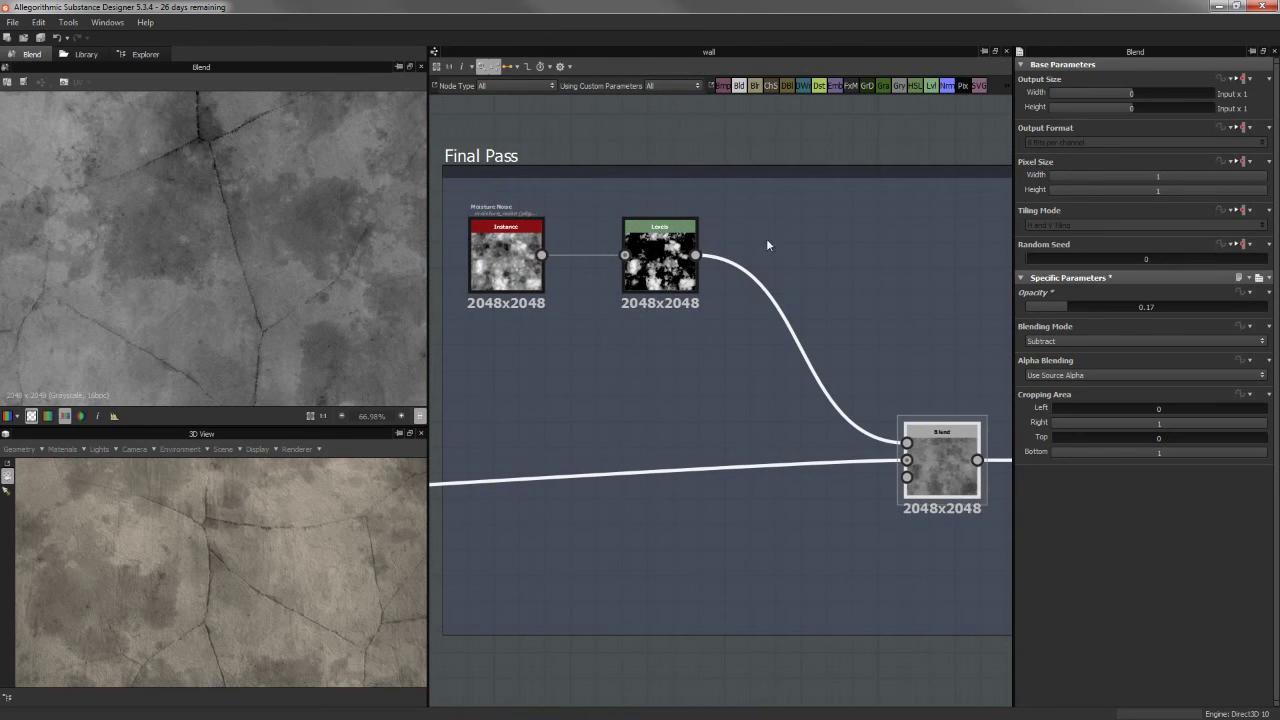
pyautogui.click(1044, 306)
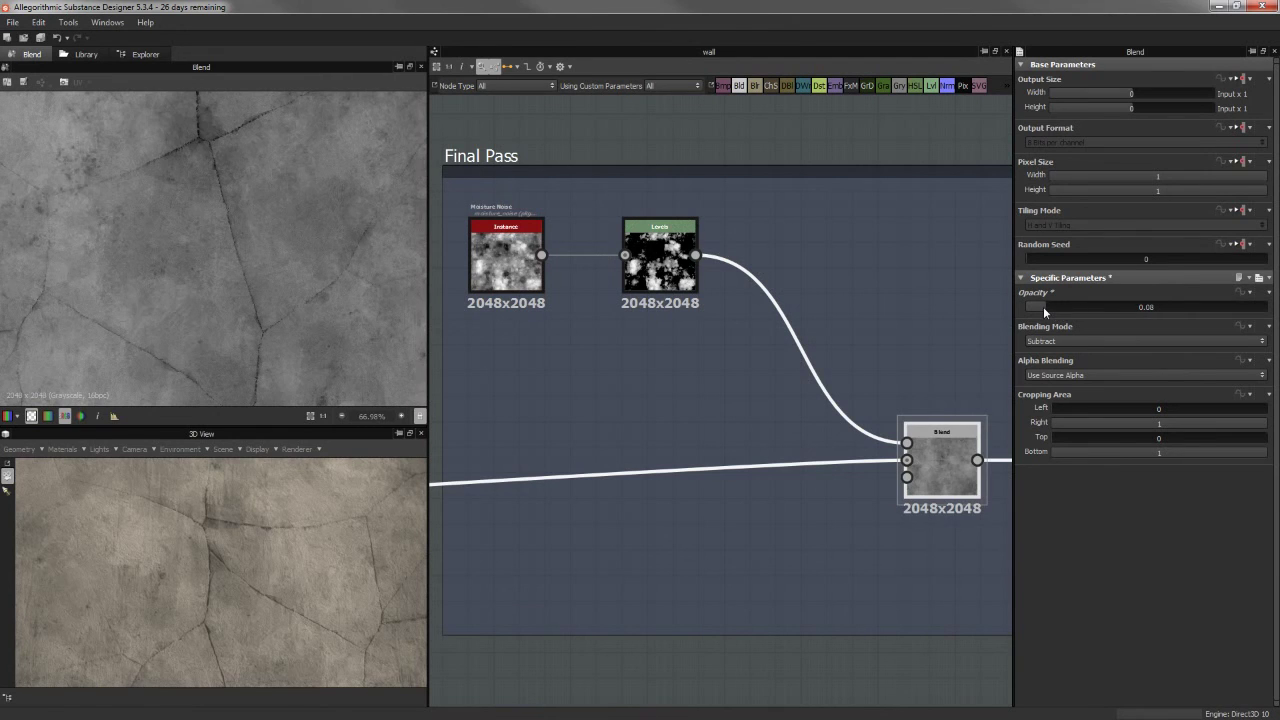
# Preview the Gradient Map node and the Base Color output, and examine the final colour texture up close
pyautogui.scroll(-3, 766, 336)
pyautogui.moveTo(757, 354); pyautogui.dragTo(439, 337, button='middle')
pyautogui.scroll(3, 812, 372)
pyautogui.doubleClick(742, 383)
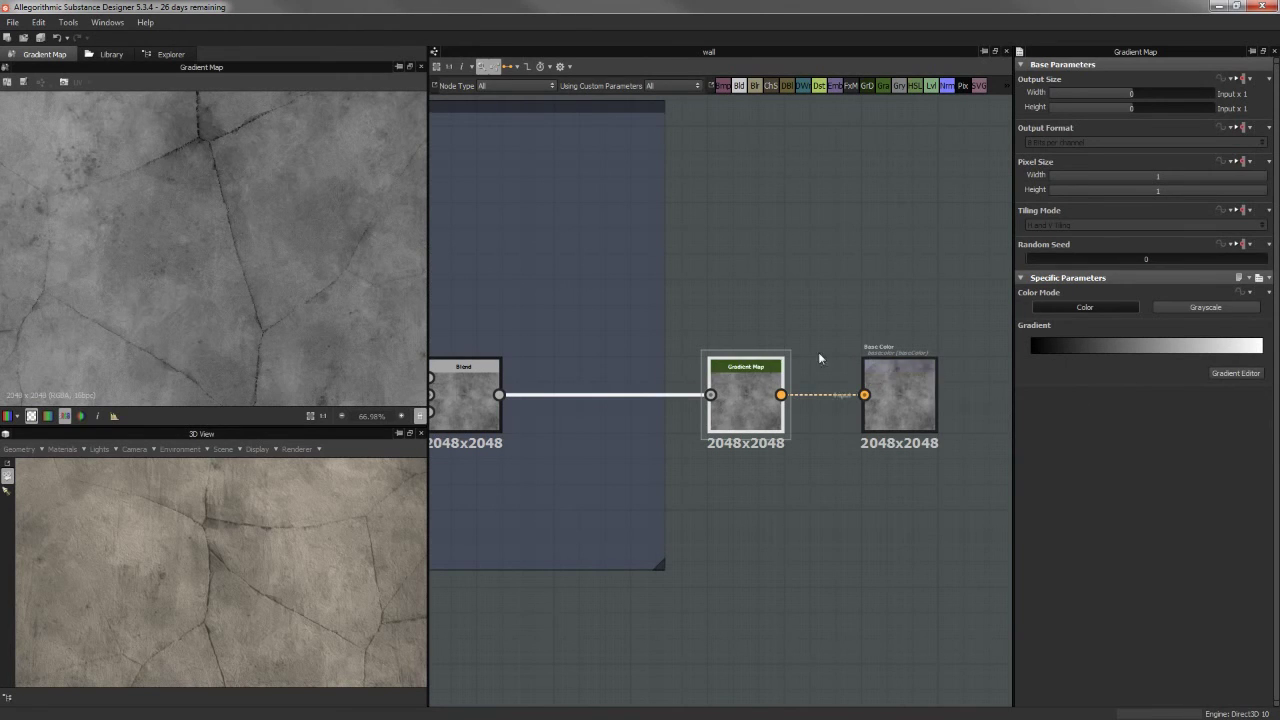
pyautogui.scroll(3, 303, 333)
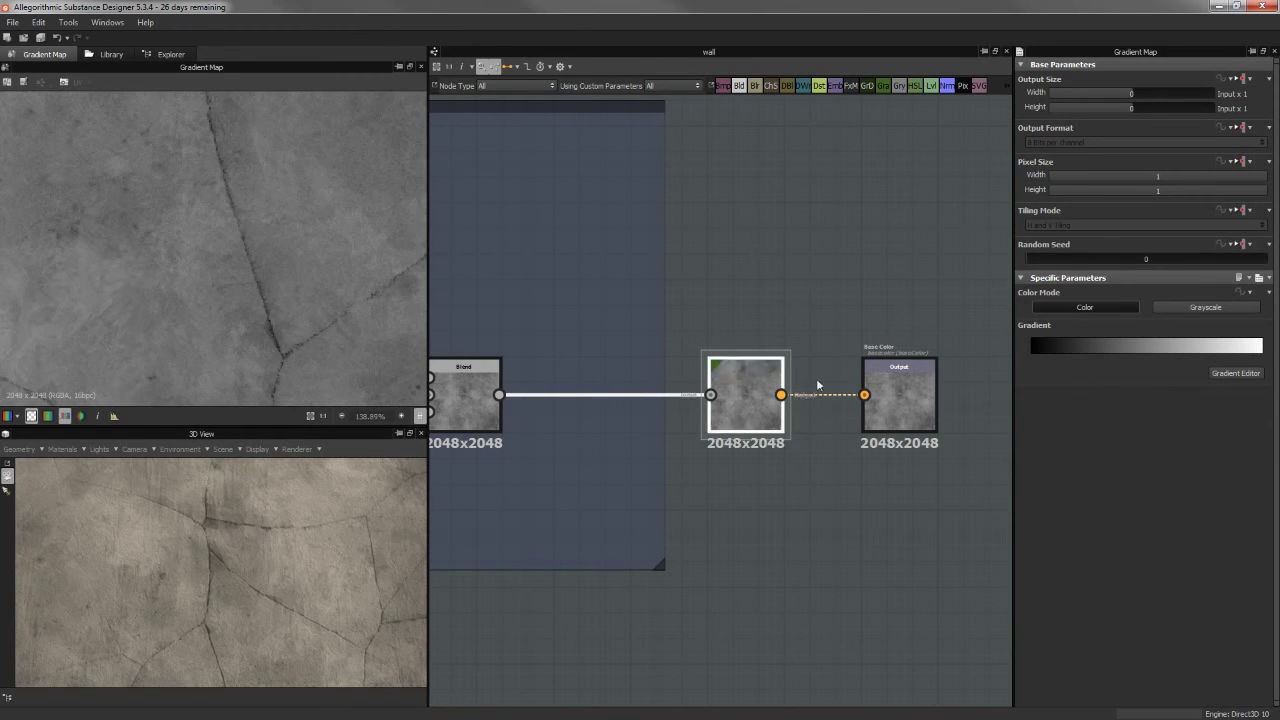
pyautogui.doubleClick(899, 393)
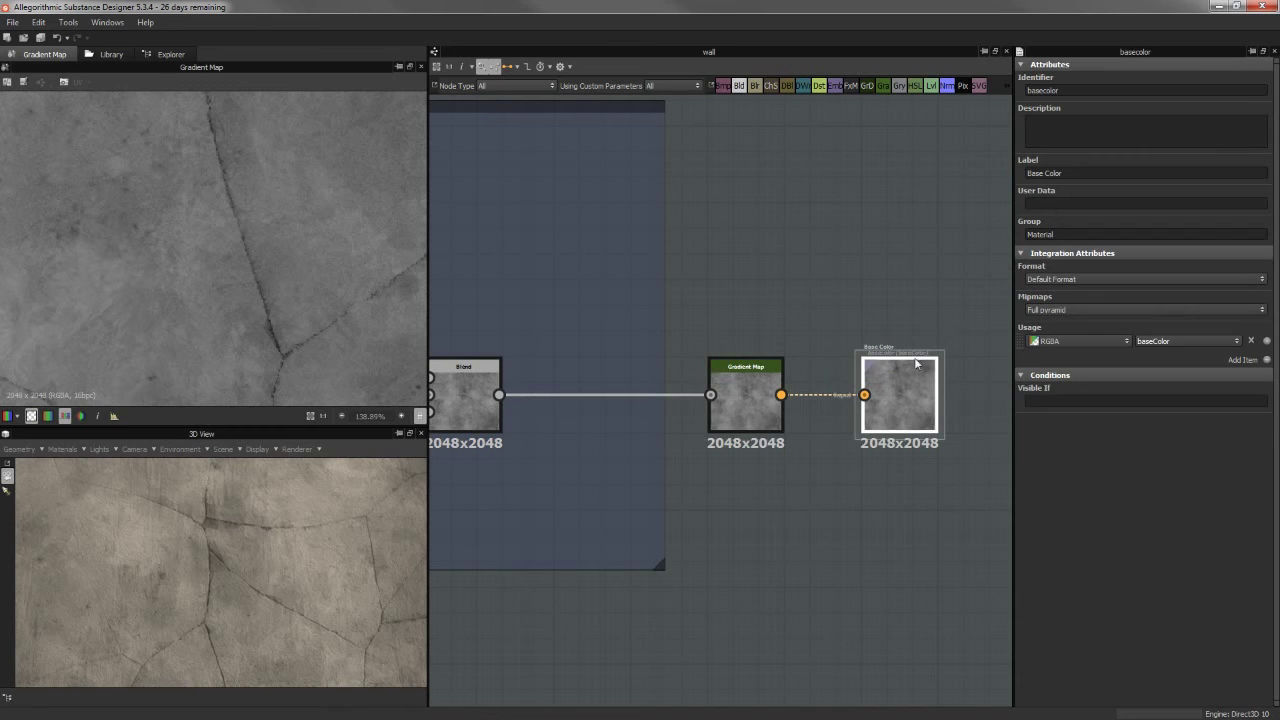
pyautogui.scroll(3, 926, 256)
pyautogui.scroll(-2, 892, 381)
pyautogui.scroll(-2, 873, 428)
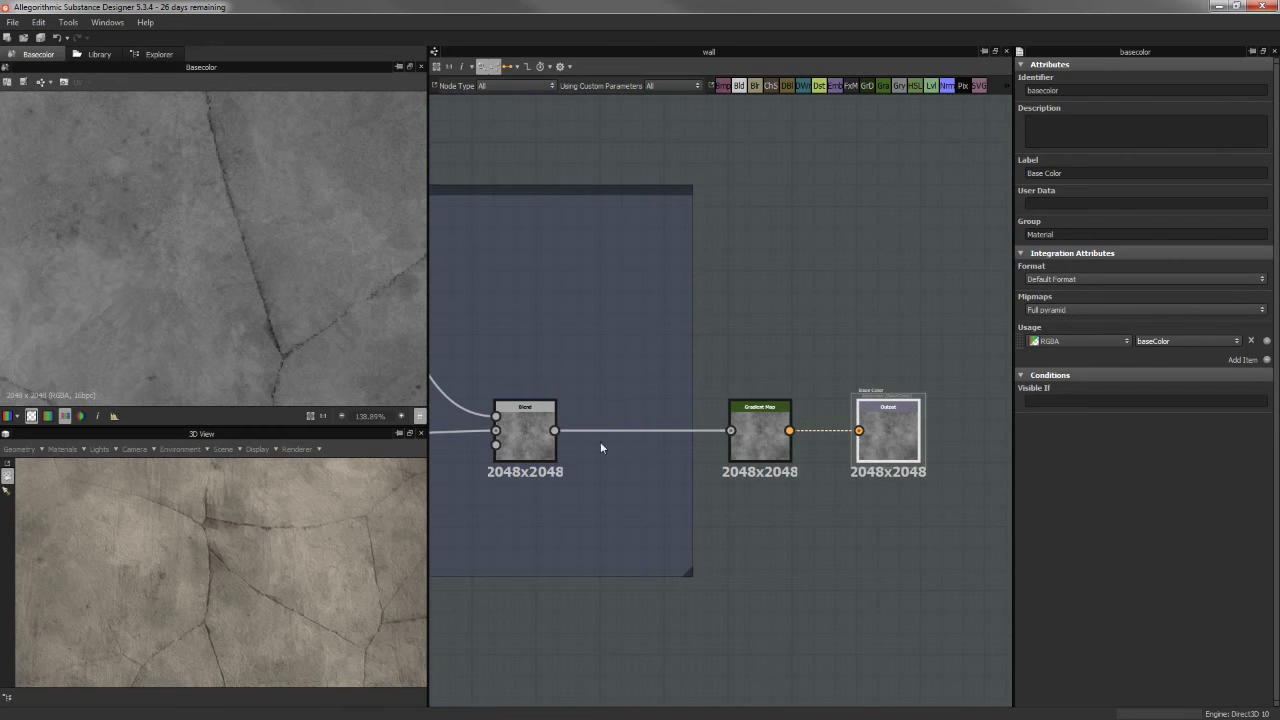
# Try to connect the Final Pass Blend directly to the Base Color output, and reselect the Gradient Map node
pyautogui.moveTo(556, 431); pyautogui.dragTo(859, 431)
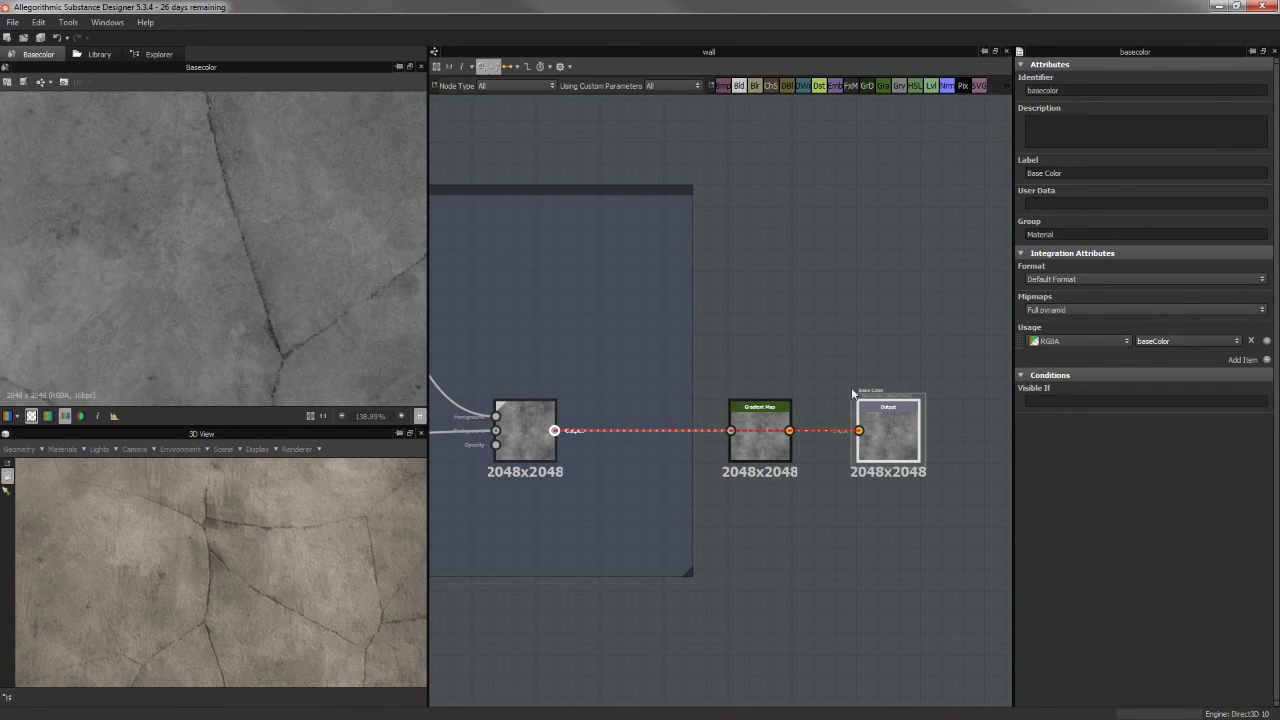
pyautogui.moveTo(813, 320); pyautogui.dragTo(731, 431)
pyautogui.scroll(2, 728, 420)
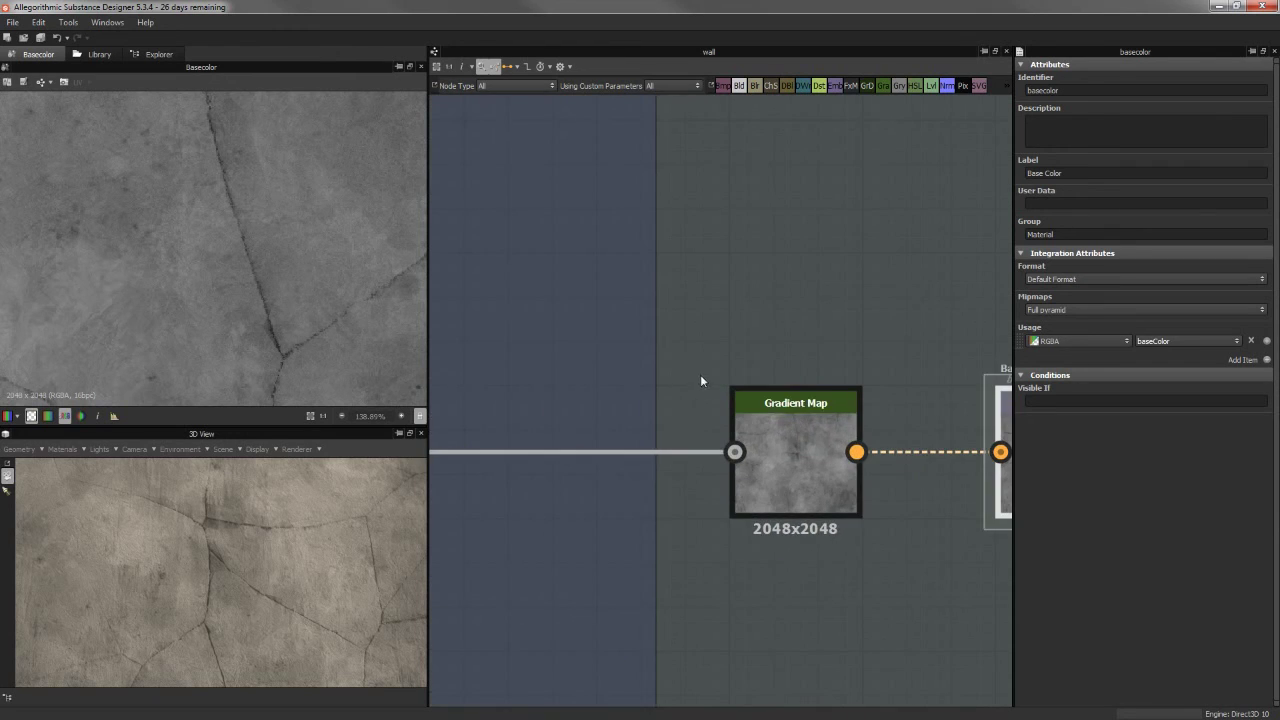
pyautogui.scroll(-1, 709, 376)
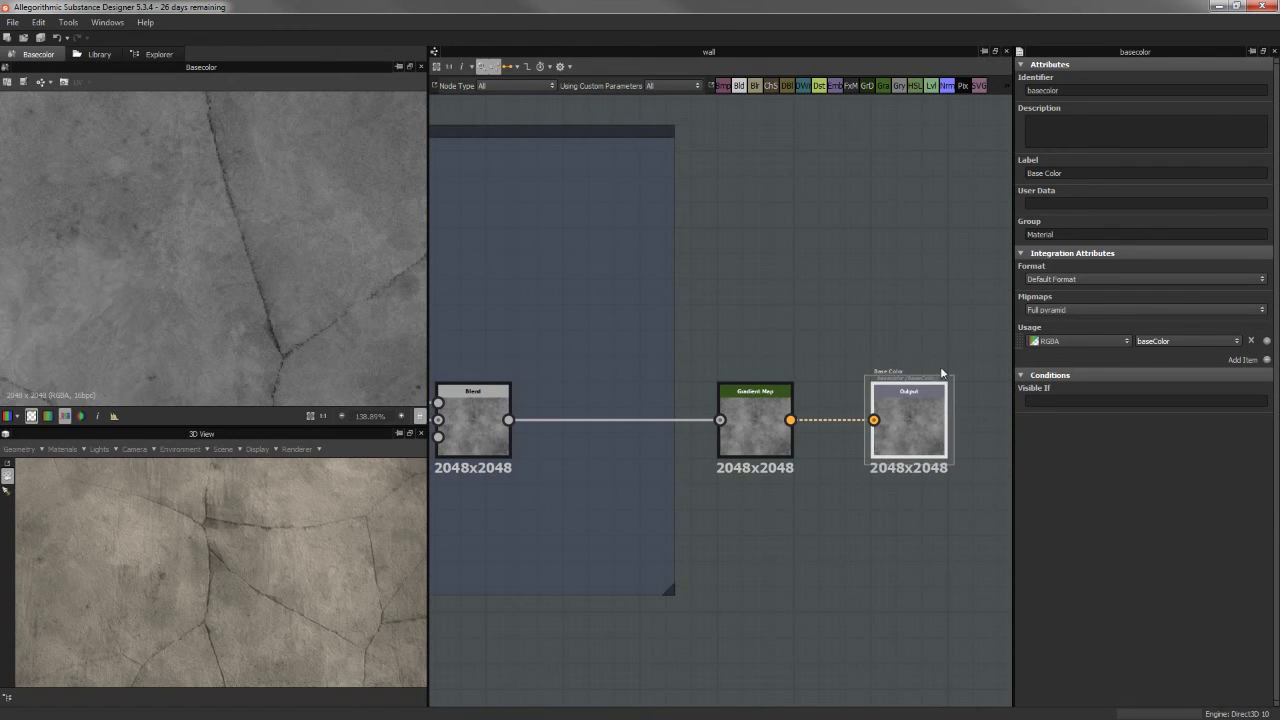
pyautogui.scroll(-1, 821, 385)
pyautogui.click(775, 400)
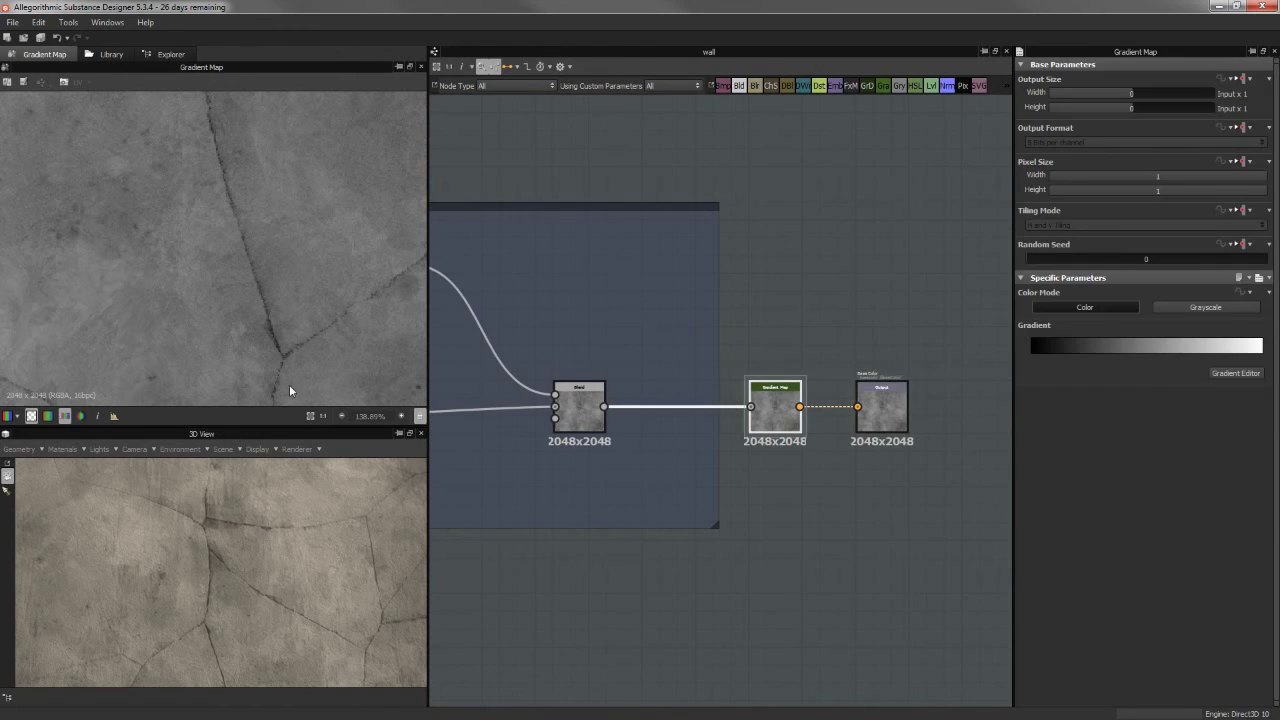
# Review the end of the graph, maximise the 3D view, and examine the finished wall from several distances
pyautogui.scroll(-4, 792, 467)
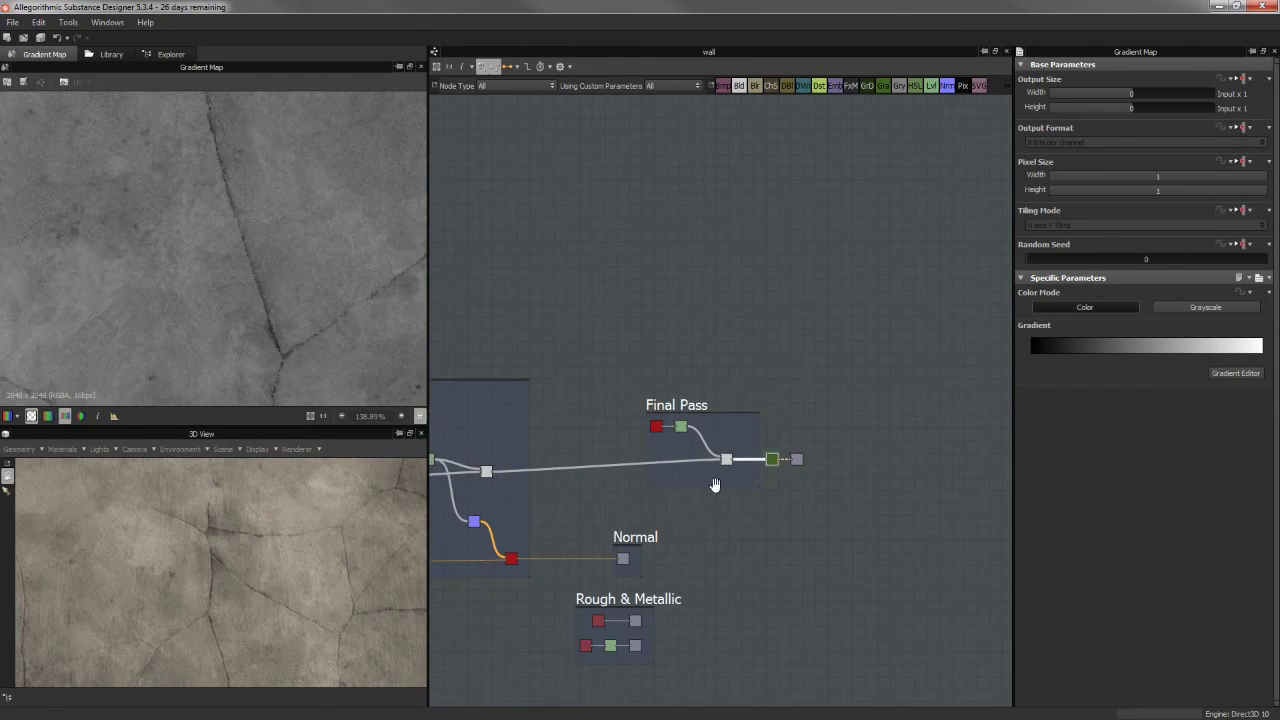
pyautogui.moveTo(790, 466); pyautogui.dragTo(786, 341, button='middle')
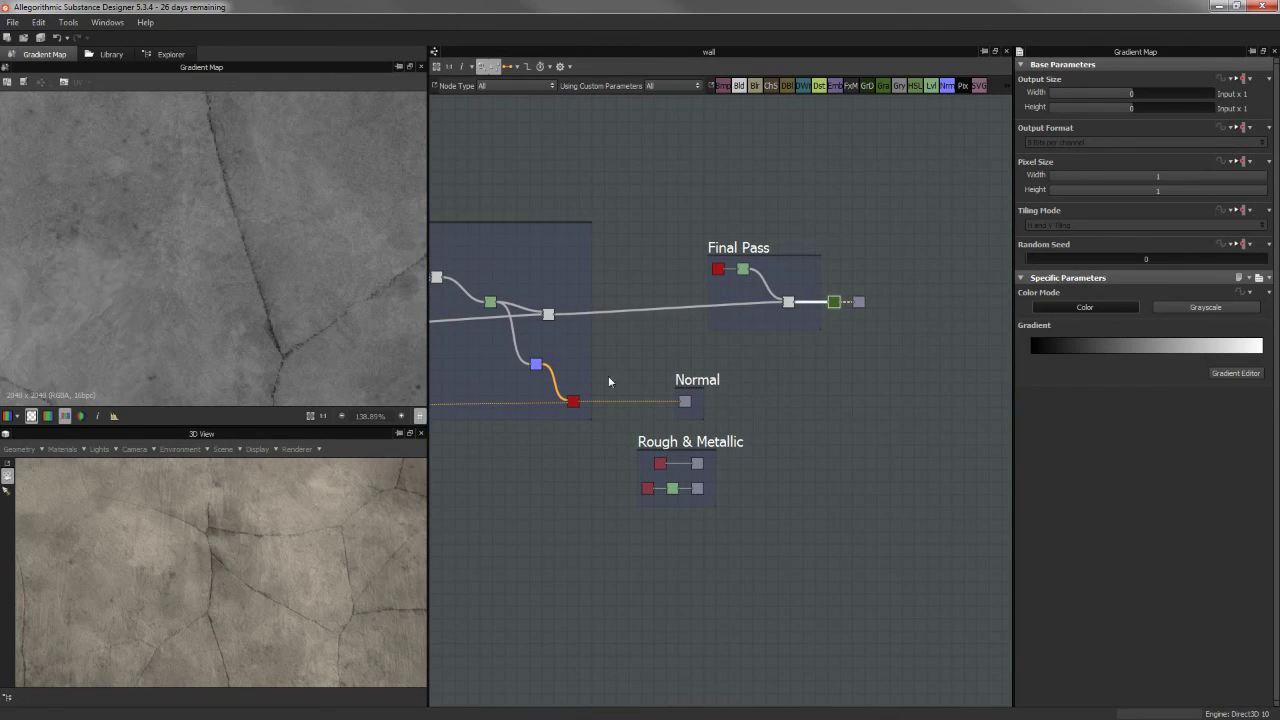
pyautogui.doubleClick(204, 433)
pyautogui.scroll(-3, 696, 320)
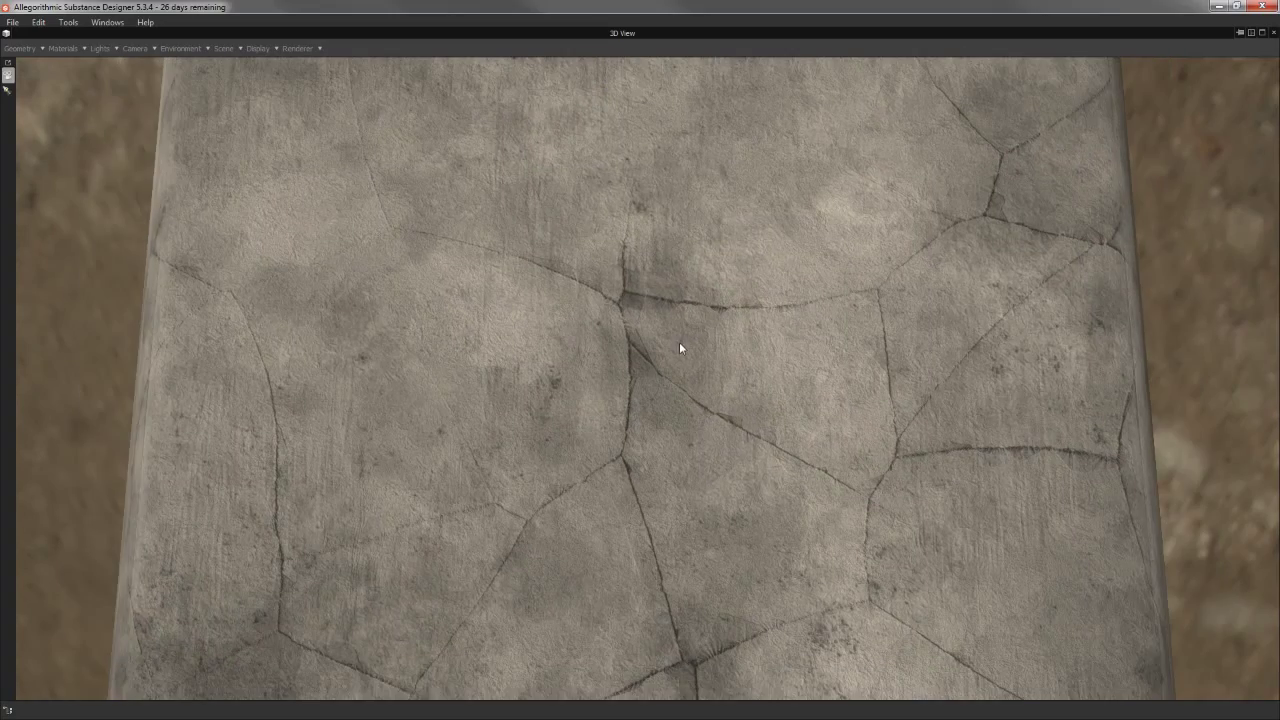
pyautogui.moveTo(676, 307); pyautogui.dragTo(693, 332)
pyautogui.scroll(2, 685, 340)
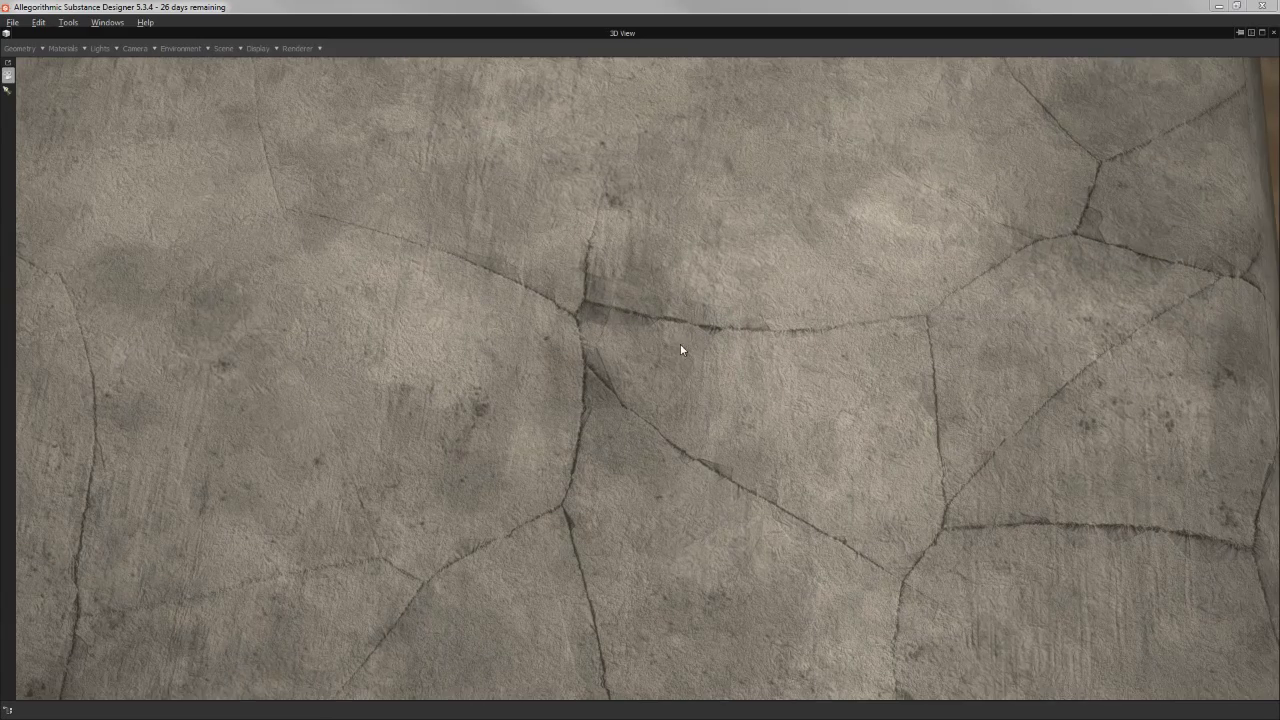
pyautogui.scroll(-3, 674, 352)
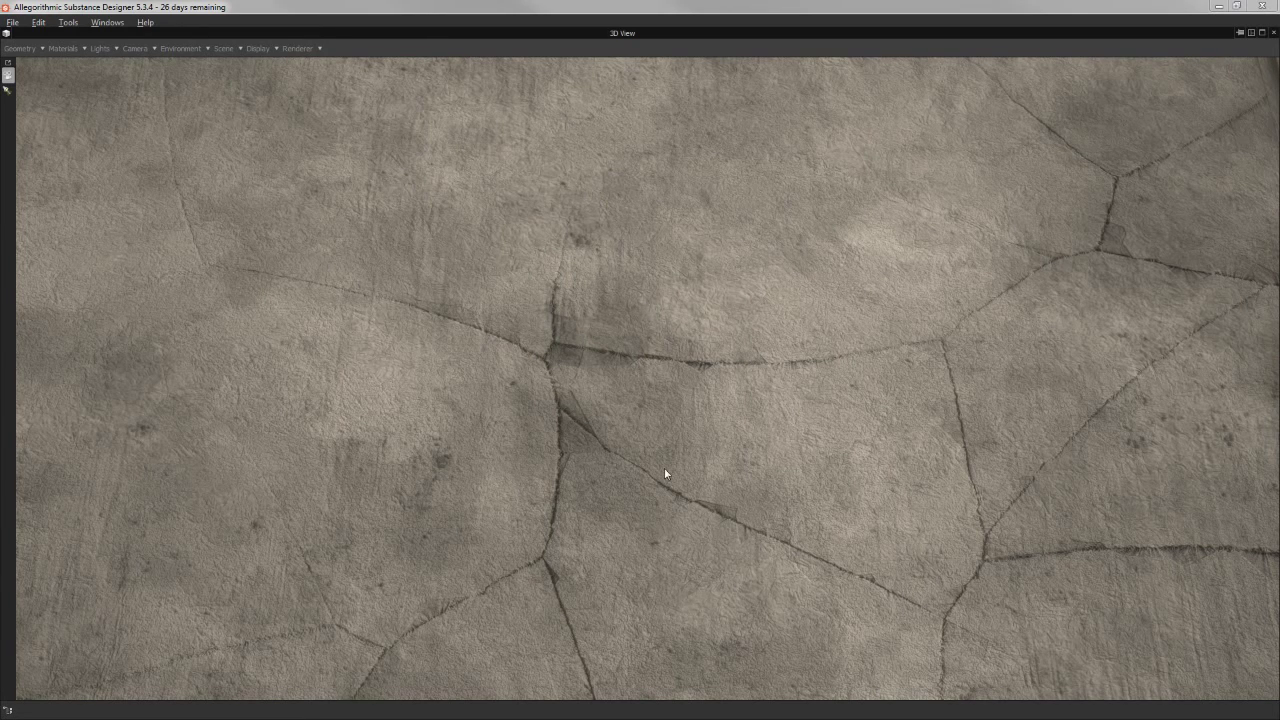
pyautogui.scroll(-1, 806, 380)
pyautogui.scroll(1, 742, 229)
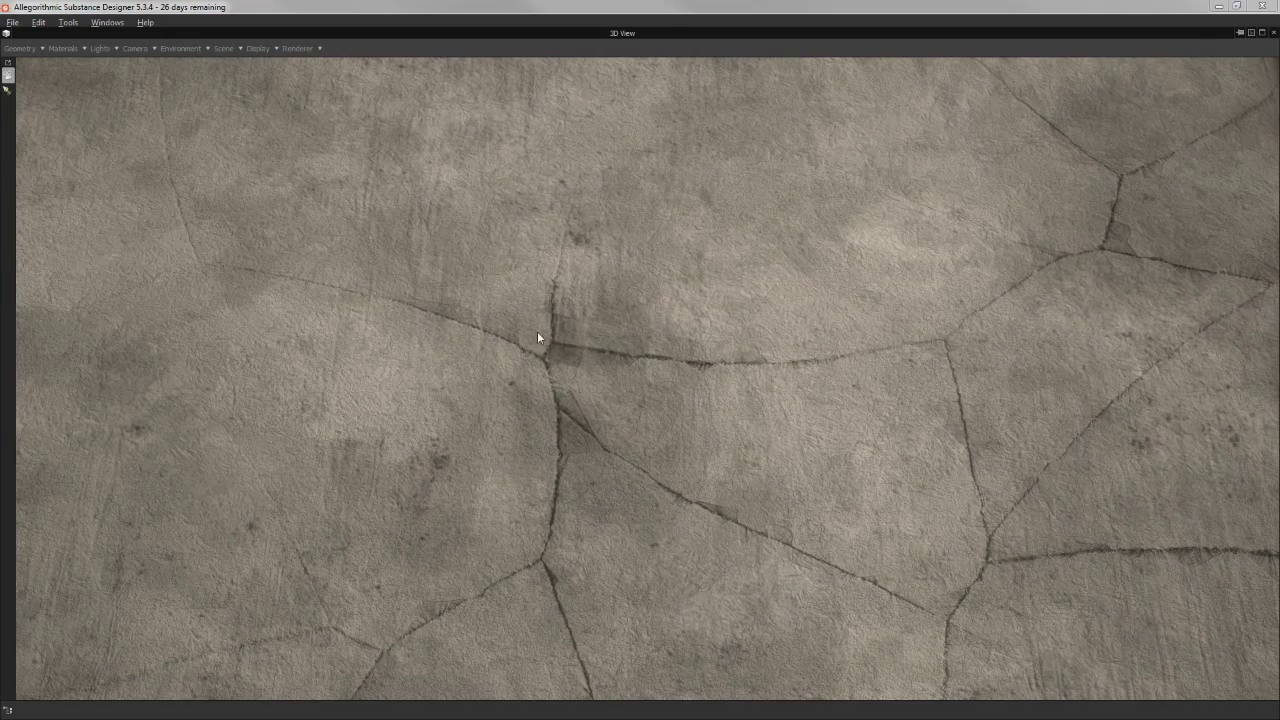